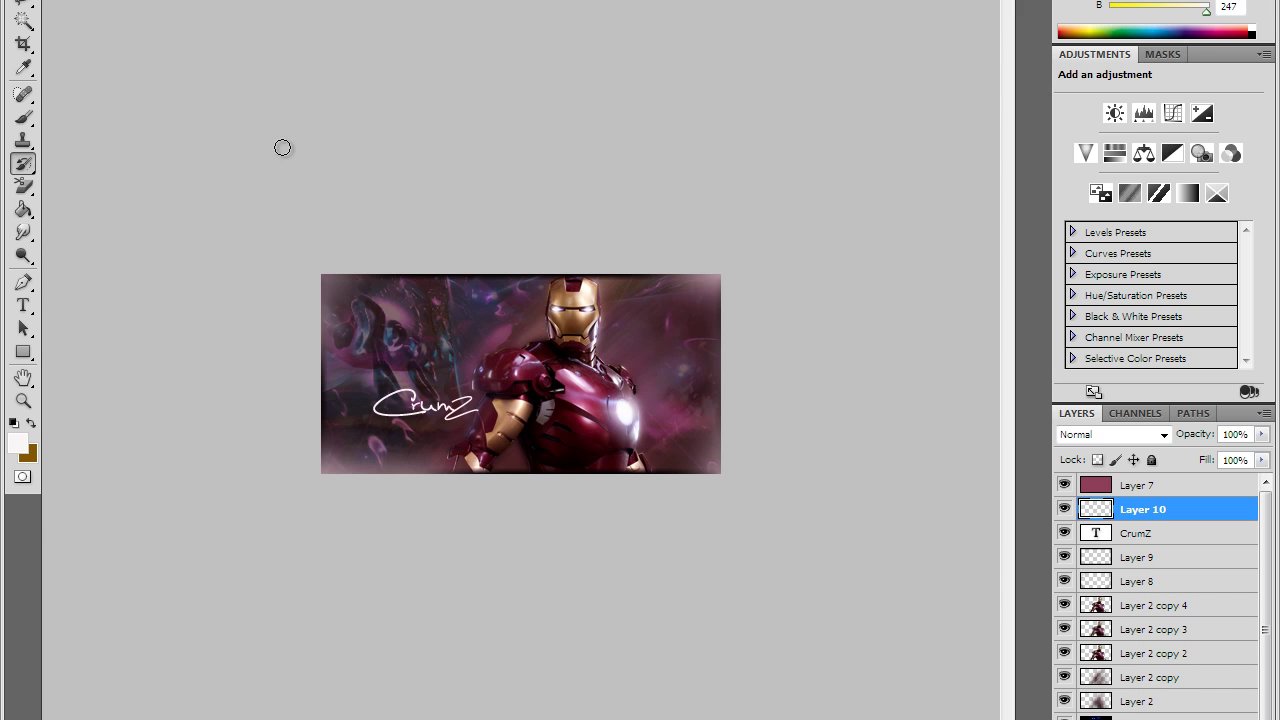
- Create a new 400 × 200 px document with a transparent background holding an empty Layer 1
{"action": "key", "text": "alt+f"}
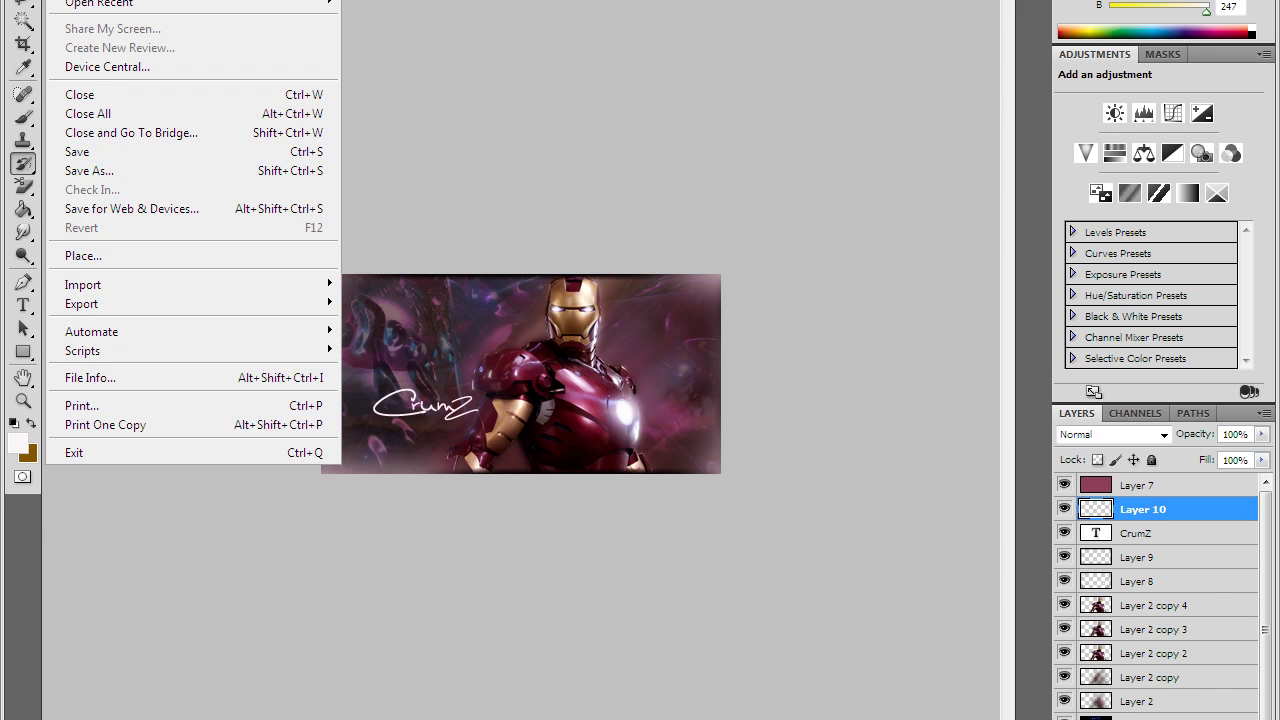
{"action": "key", "text": "n"}
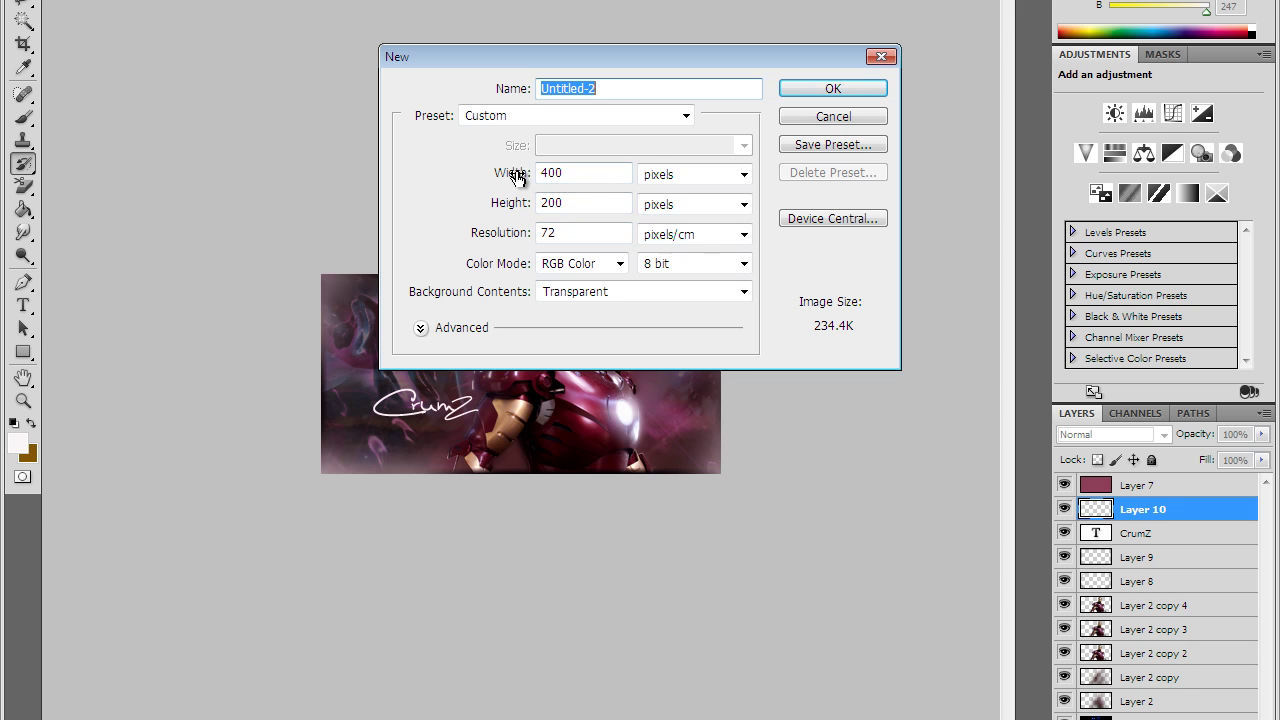
{"action": "left_click", "coordinate": [838, 88]}
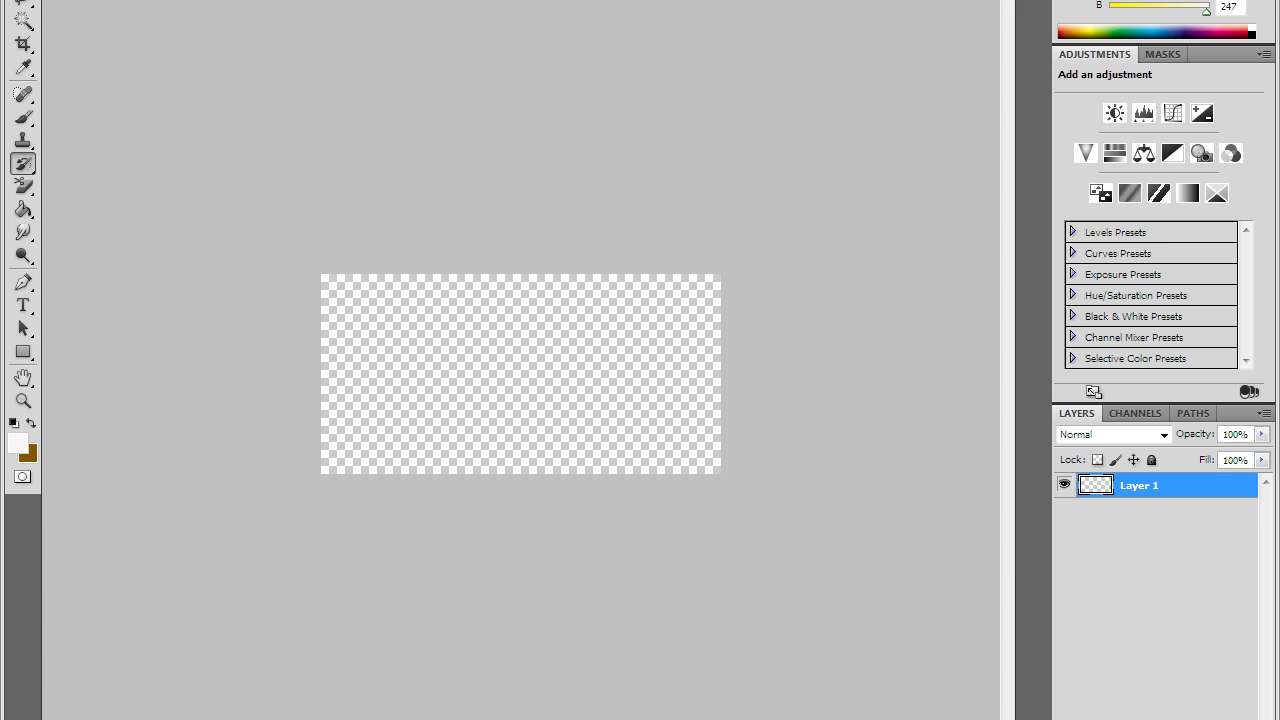
- Paste the Iron Man render as Layer 2, scale it down and centre it on the bottom edge
{"action": "key", "text": "ctrl+v"}
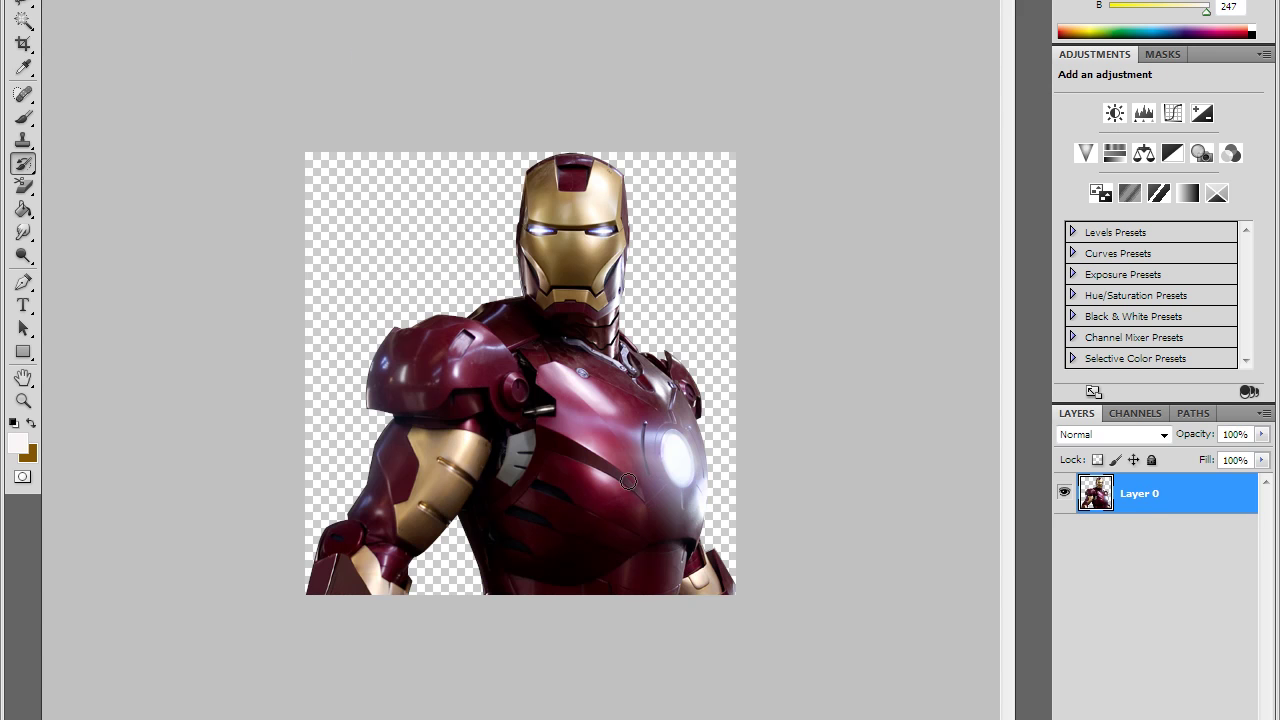
{"action": "left_click_drag", "start_coordinate": [516, 418], "coordinate": [468, 408]}
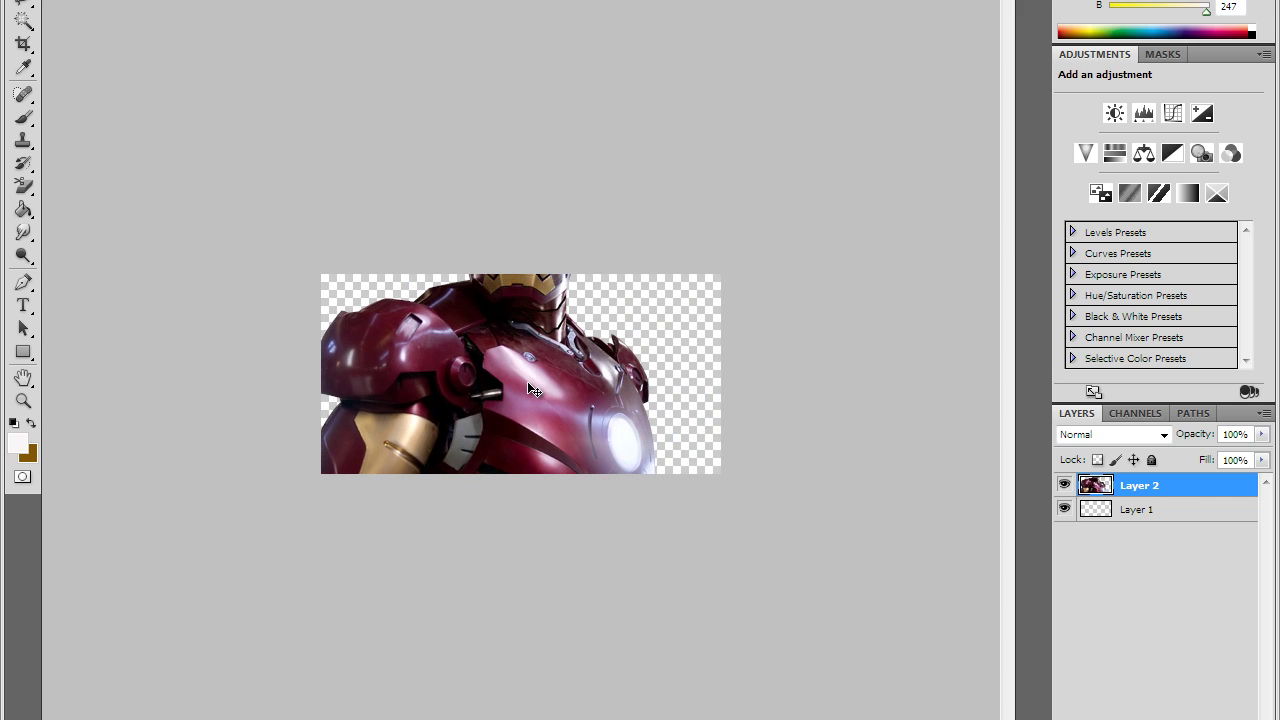
{"action": "key", "text": "ctrl+t"}
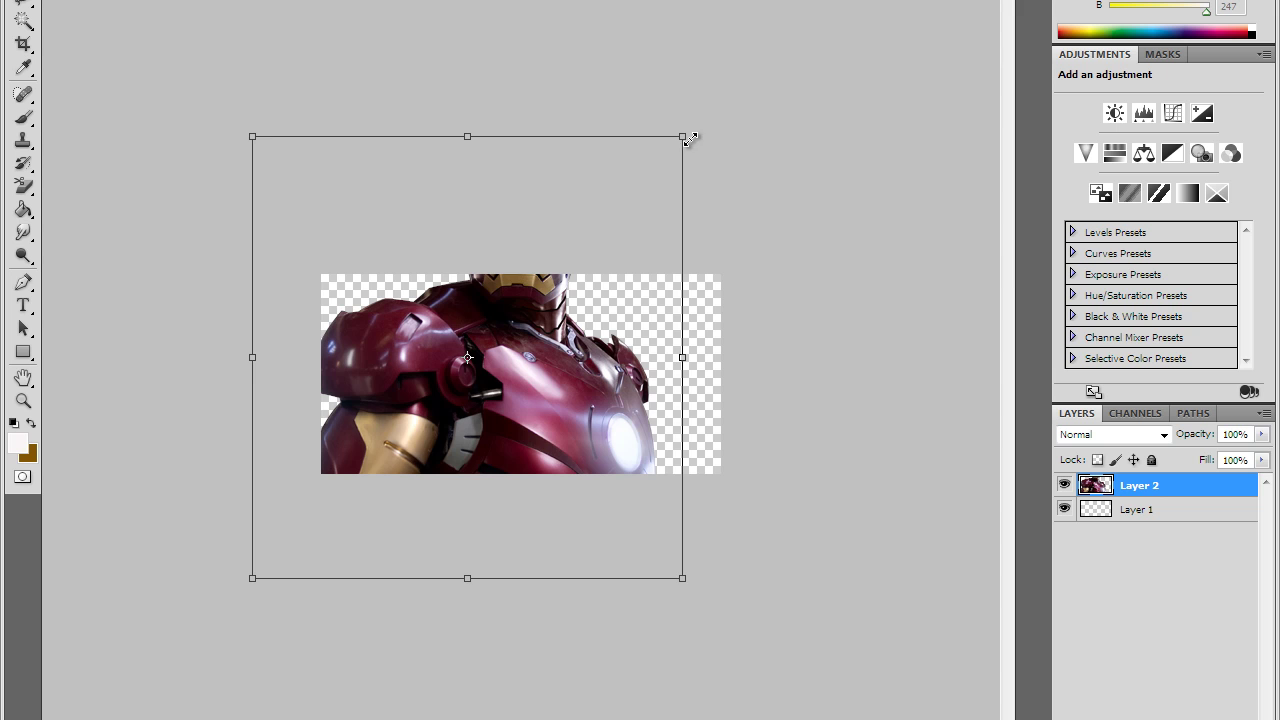
{"action": "left_click_drag", "start_coordinate": [676, 143], "coordinate": [527, 330]}
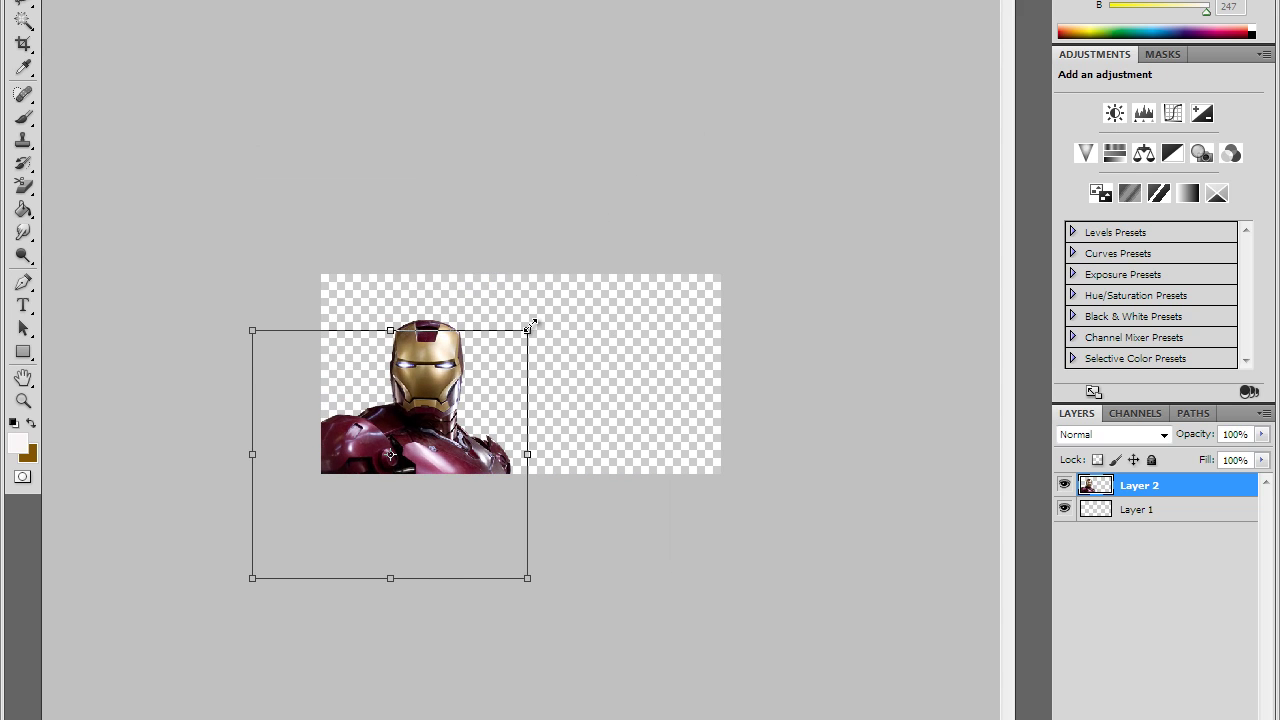
{"action": "key", "text": "alt+e"}
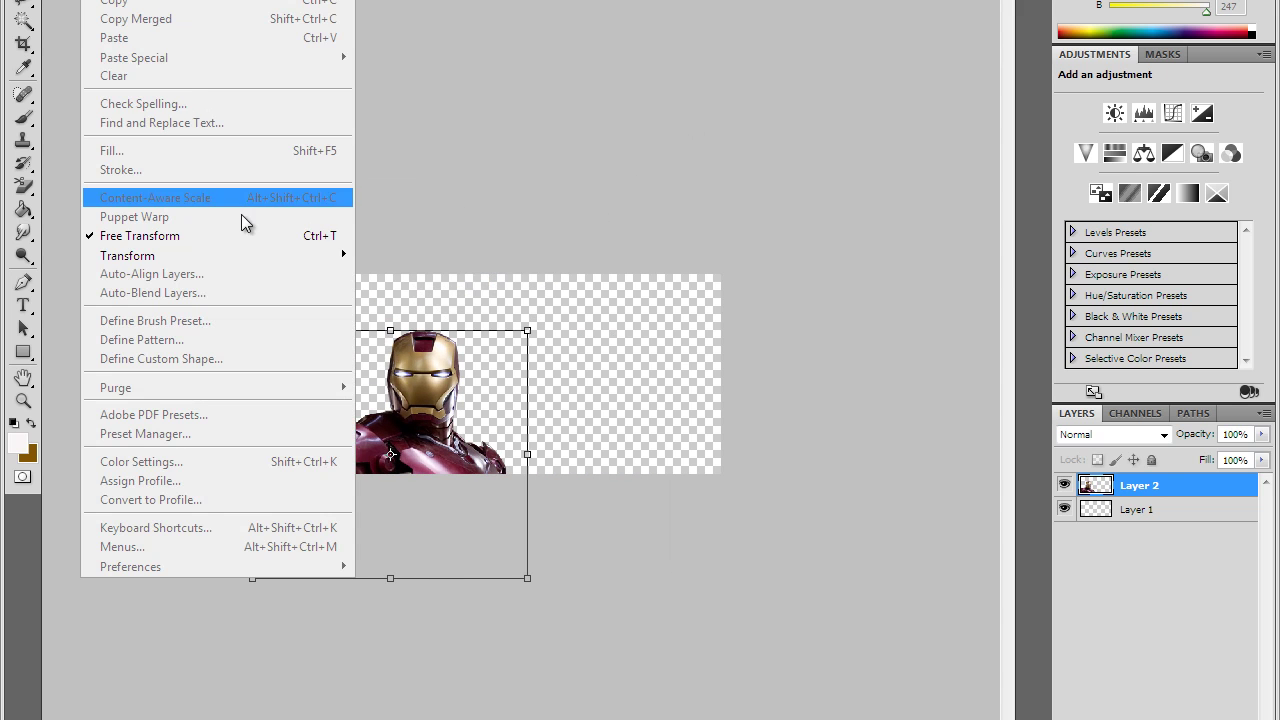
{"action": "mouse_move", "coordinate": [337, 256]}
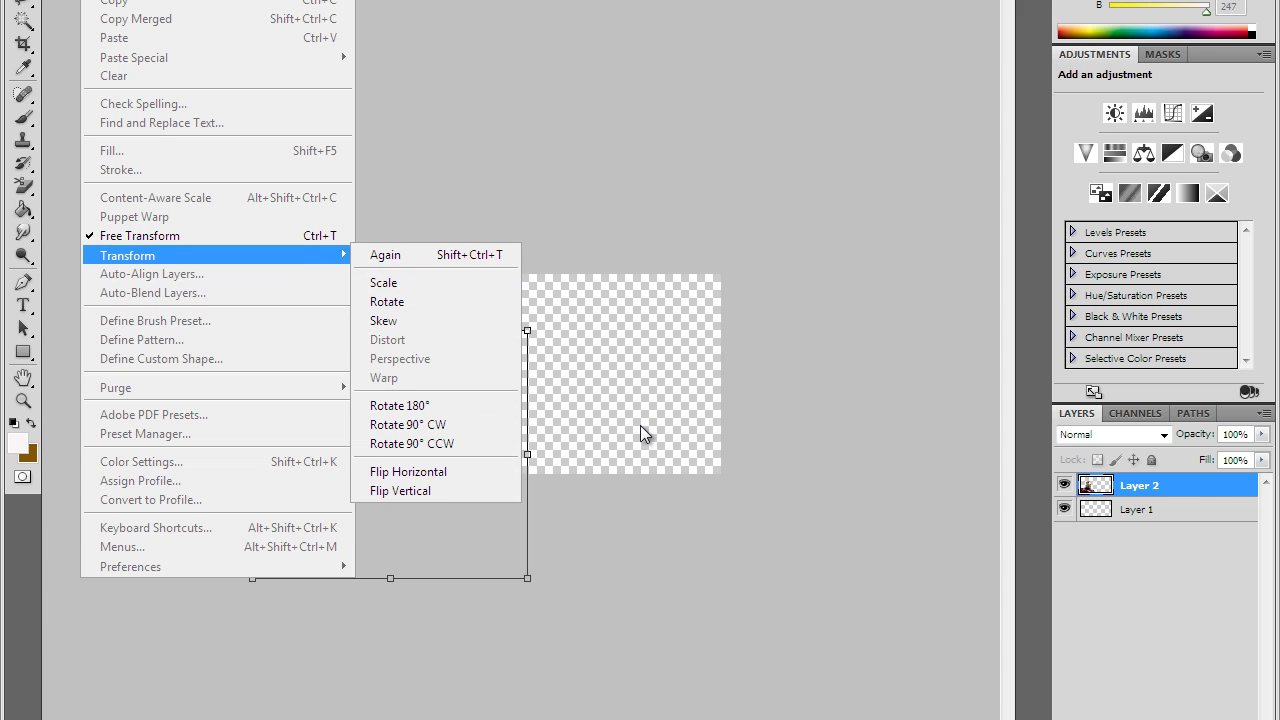
{"action": "left_click", "coordinate": [483, 540]}
{"action": "left_click_drag", "start_coordinate": [508, 346], "coordinate": [577, 290]}
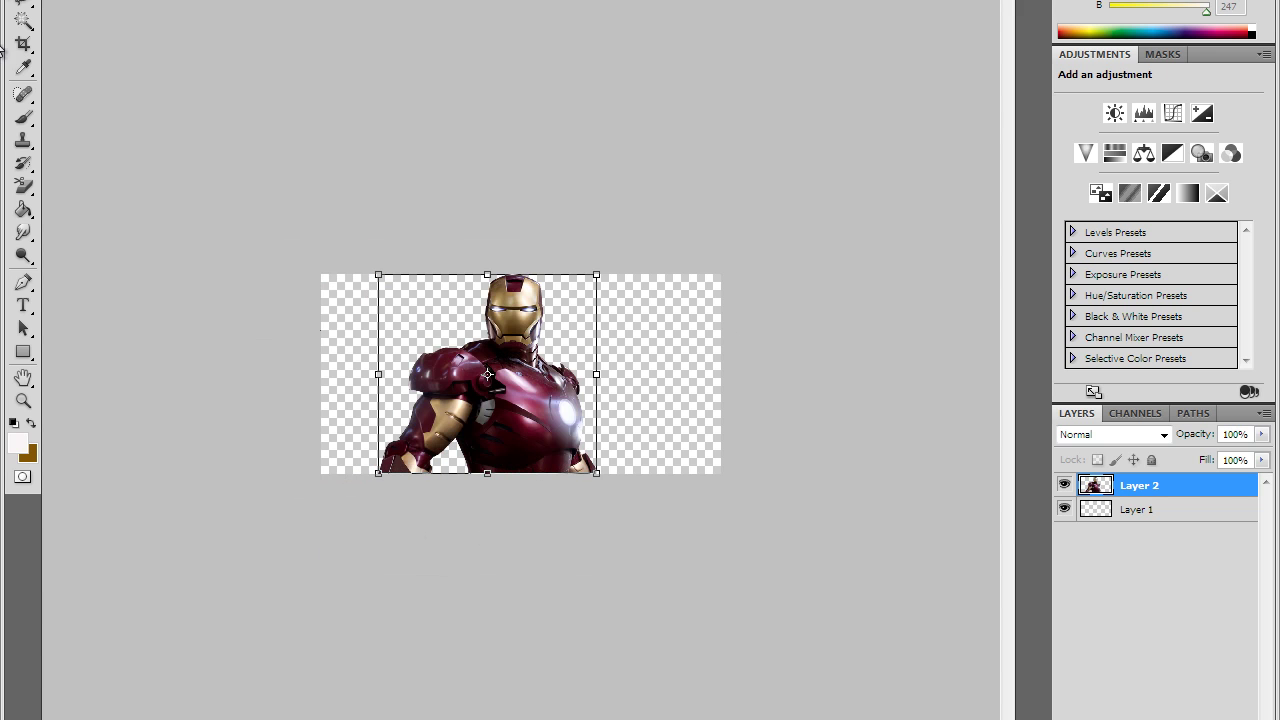
{"action": "key", "text": "v"}
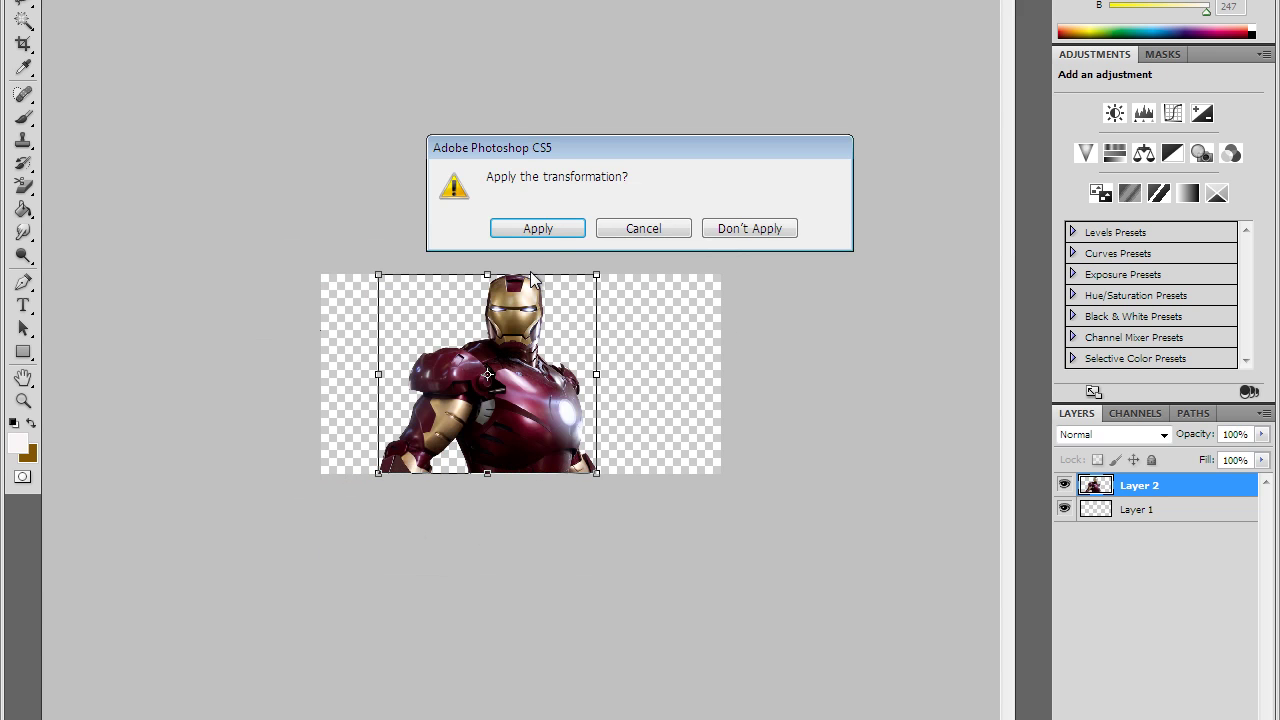
{"action": "left_click", "coordinate": [572, 226]}
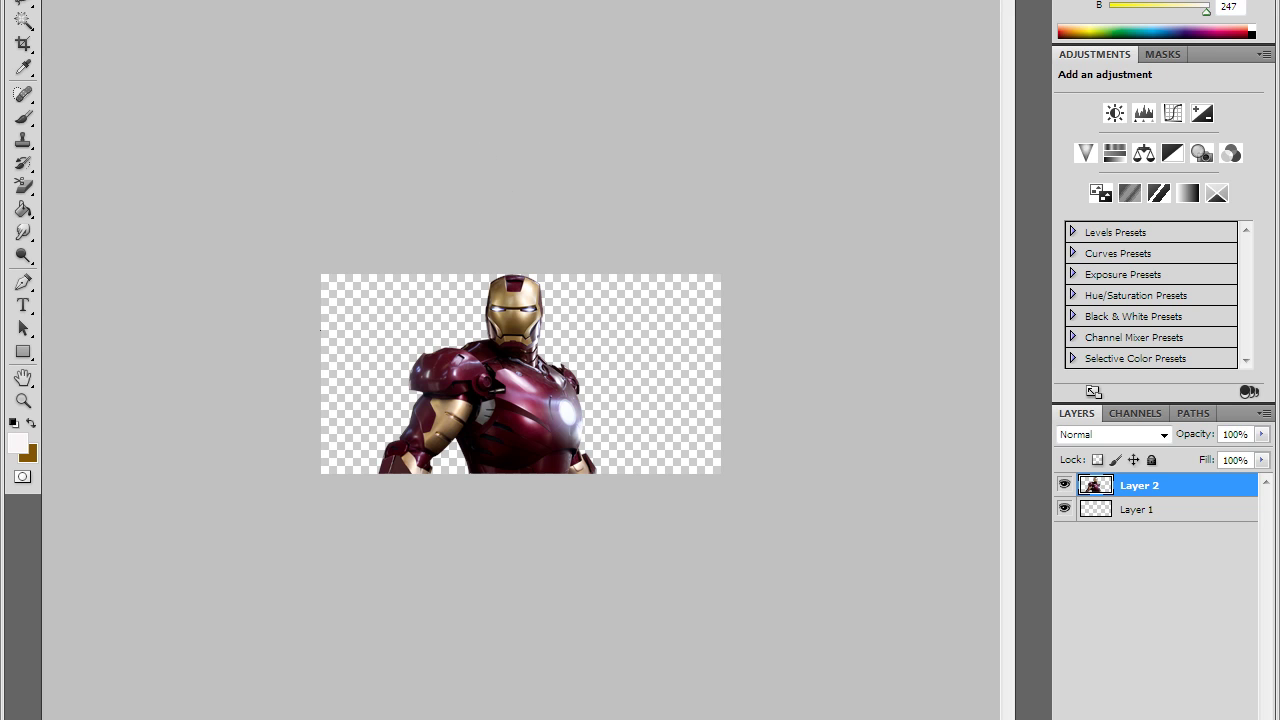
- Bring the explosion photo in as Layer 3 below Iron Man and shift it upward behind him
{"action": "key", "text": "ctrl+Tab"}
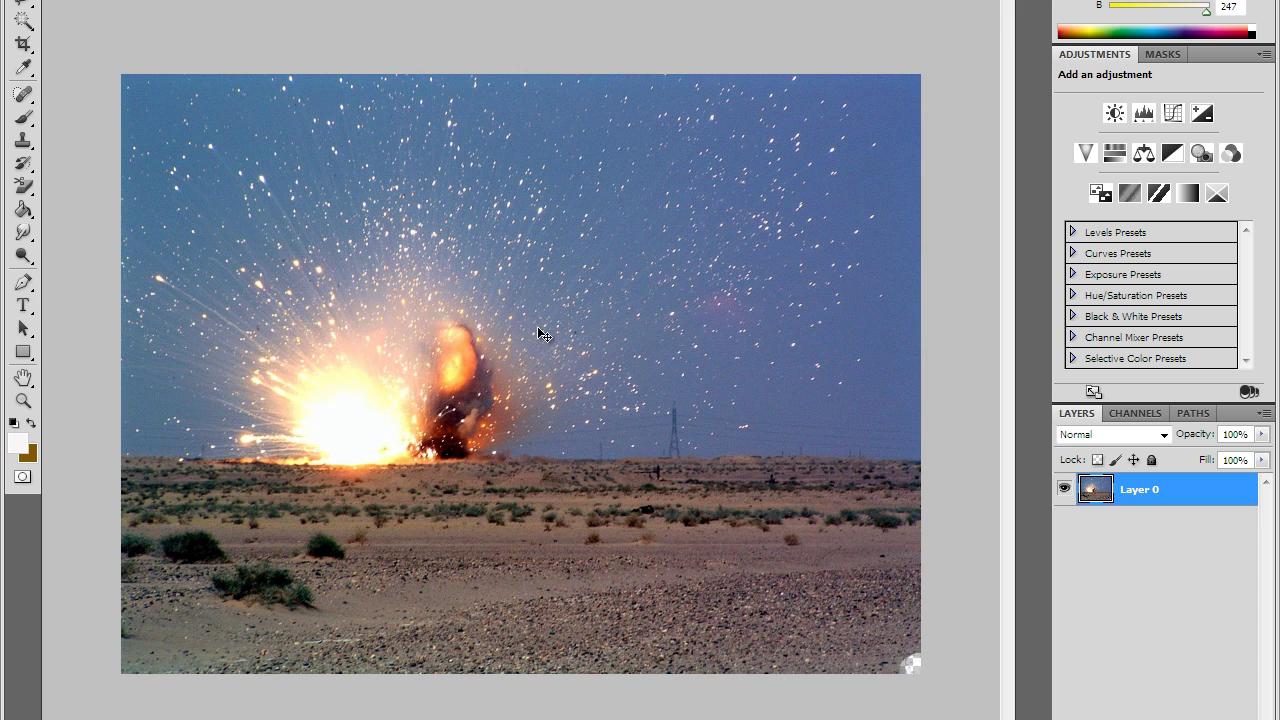
{"action": "key", "text": "ctrl+Tab"}
{"action": "left_click_drag", "start_coordinate": [518, 382], "coordinate": [517, 380]}
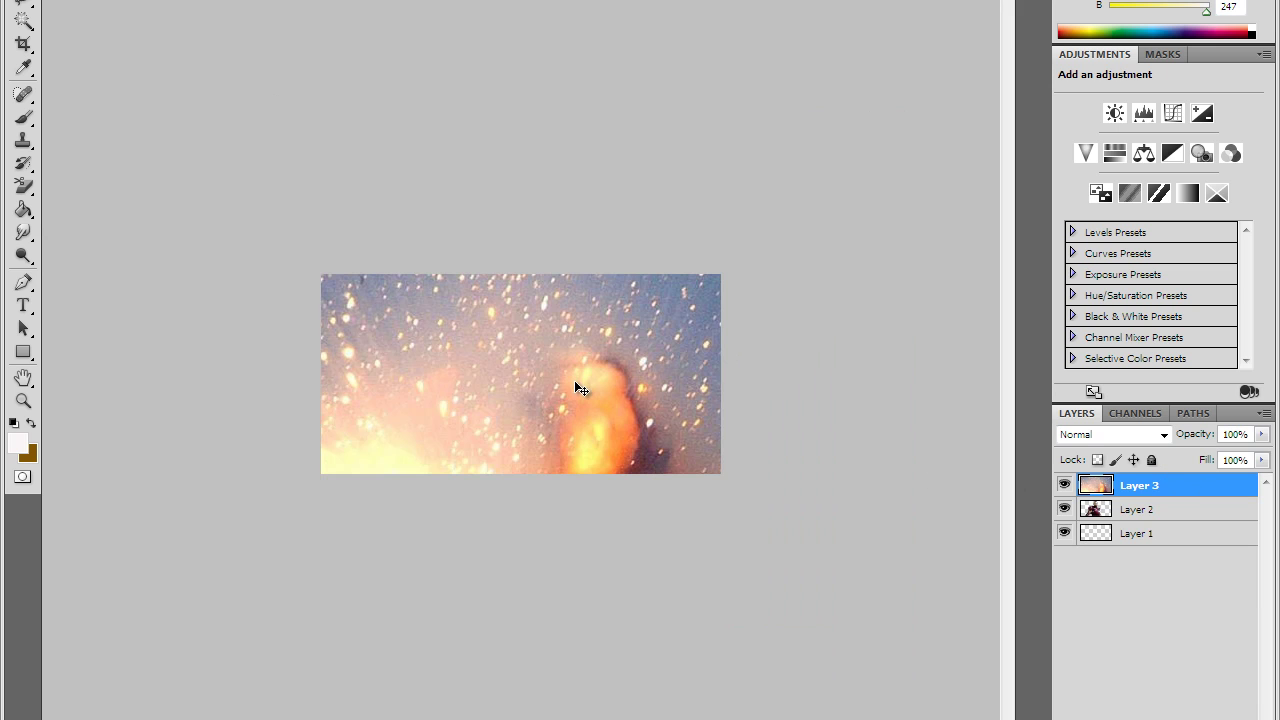
{"action": "left_click_drag", "start_coordinate": [449, 371], "coordinate": [484, 300]}
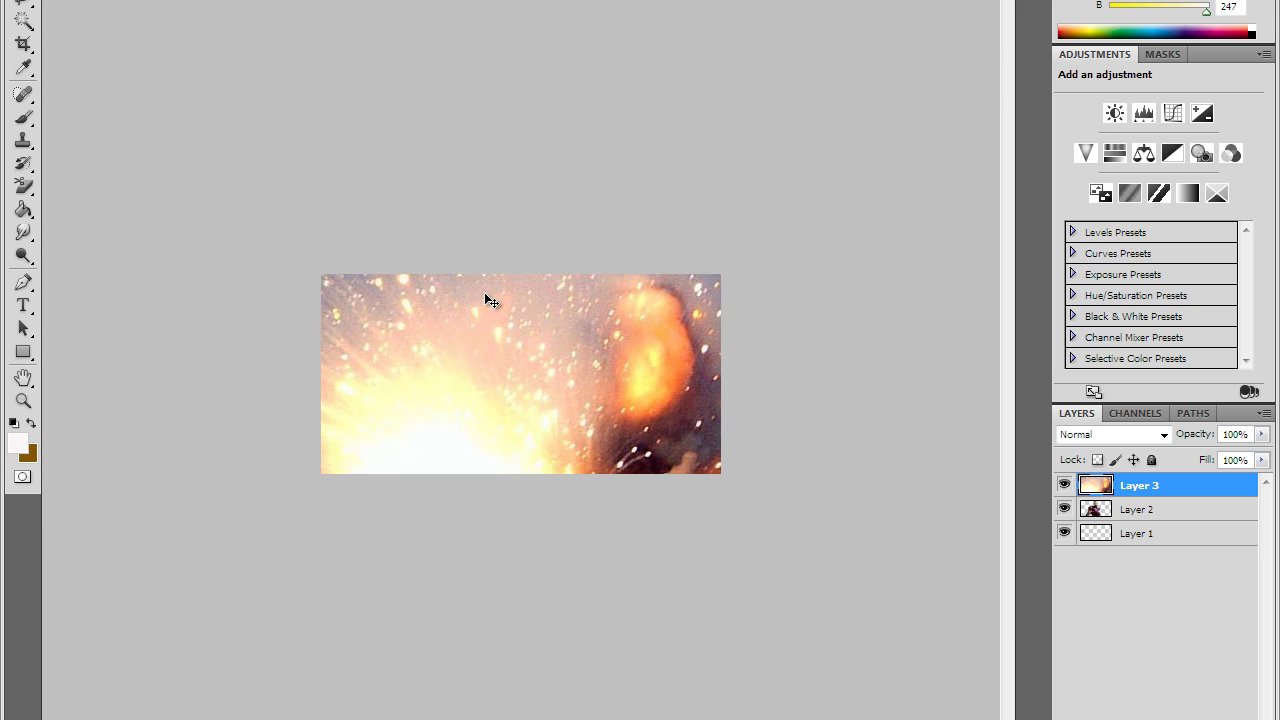
{"action": "left_click_drag", "start_coordinate": [1167, 512], "coordinate": [1168, 485]}
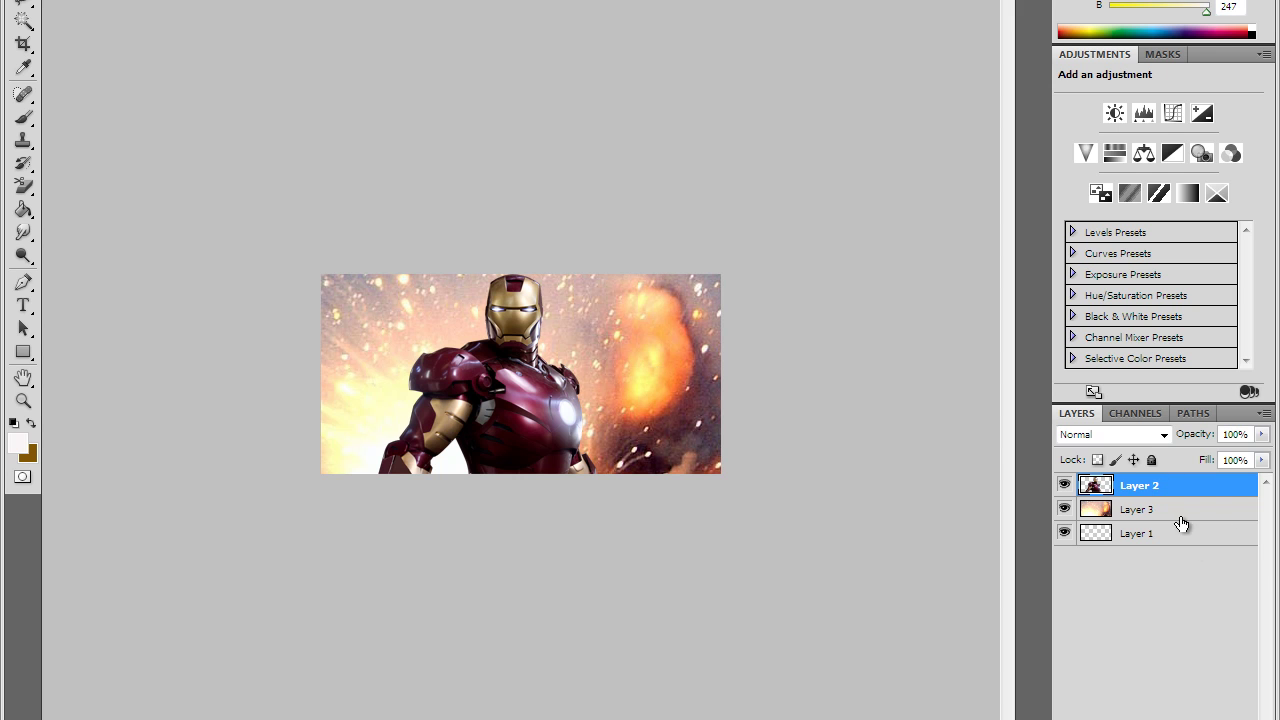
{"action": "left_click", "coordinate": [1170, 512]}
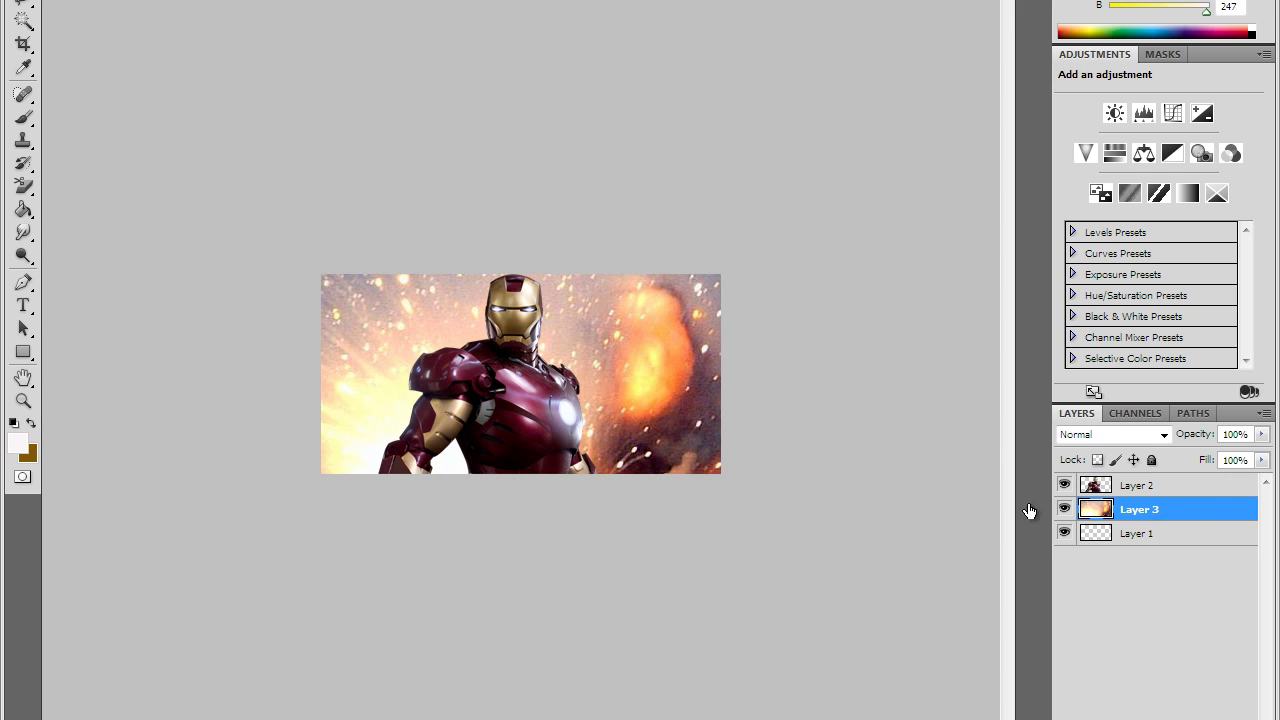
{"action": "left_click_drag", "start_coordinate": [616, 354], "coordinate": [700, 290]}
{"action": "key", "text": "alt+bracketright"}
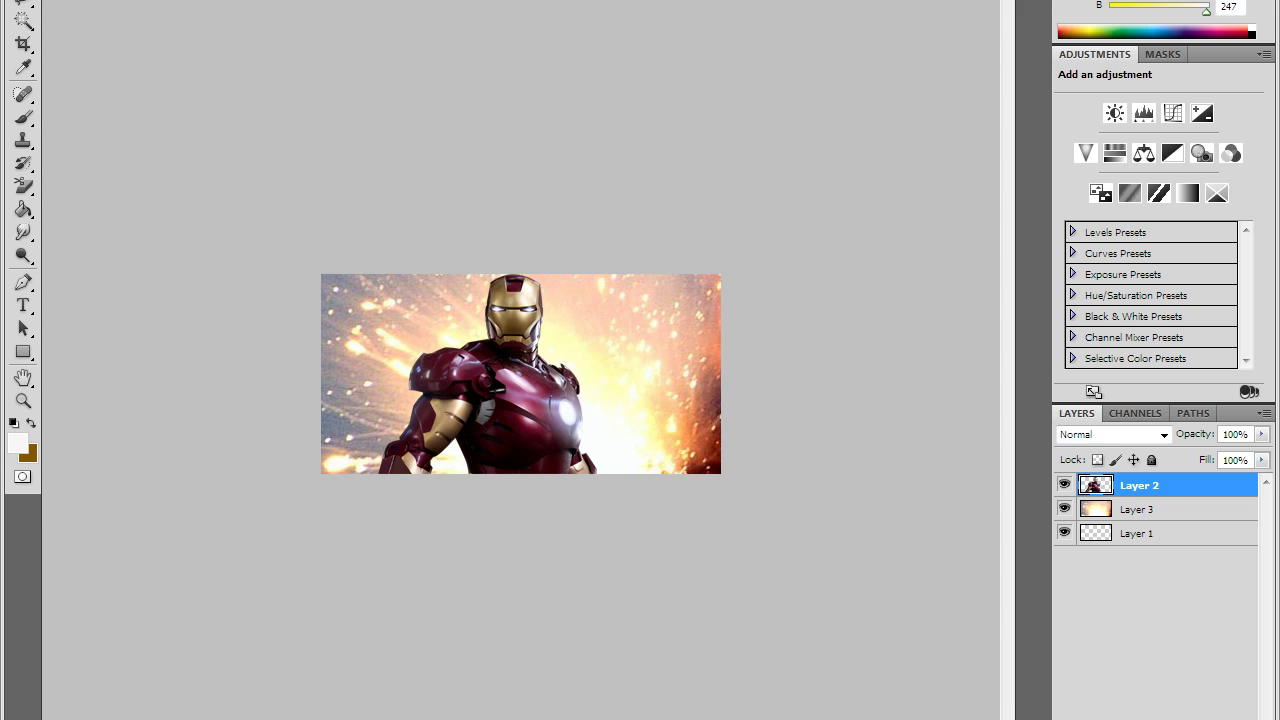
- Paste the pink and teal render as Layer 4 beneath Iron Man and nudge it into place
{"action": "key", "text": "ctrl+Tab"}
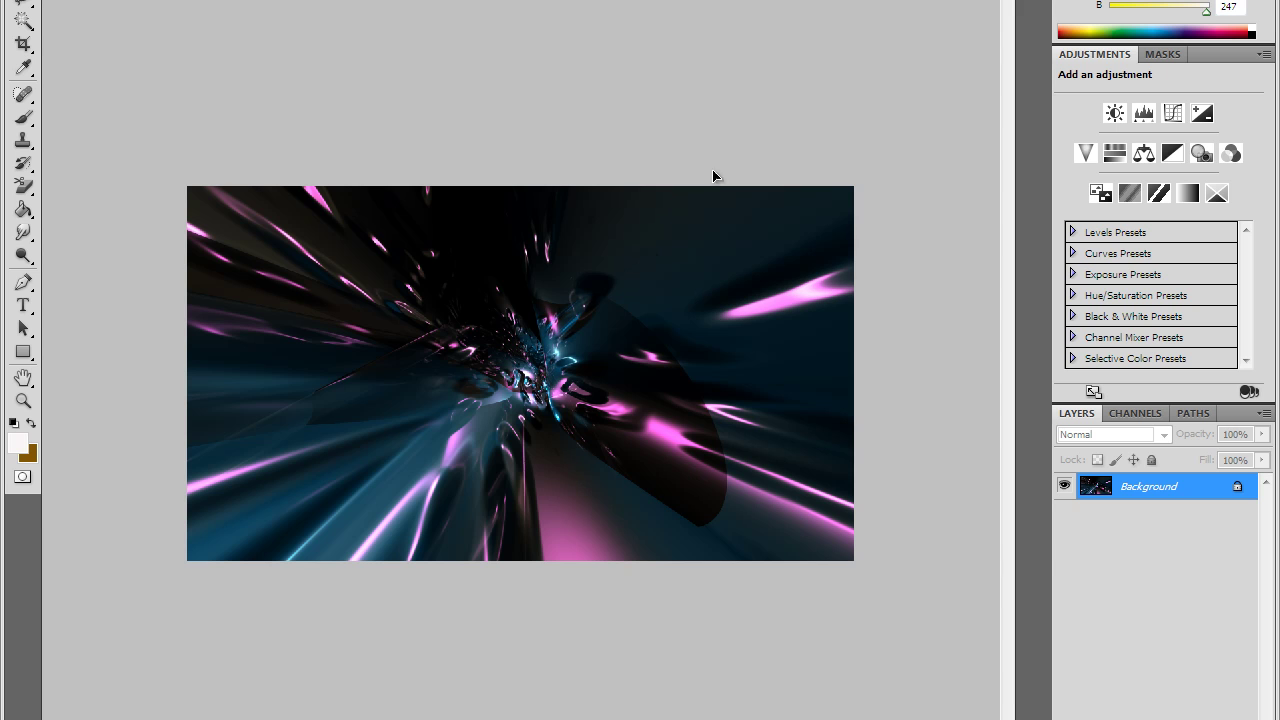
{"action": "key", "text": "ctrl+Tab"}
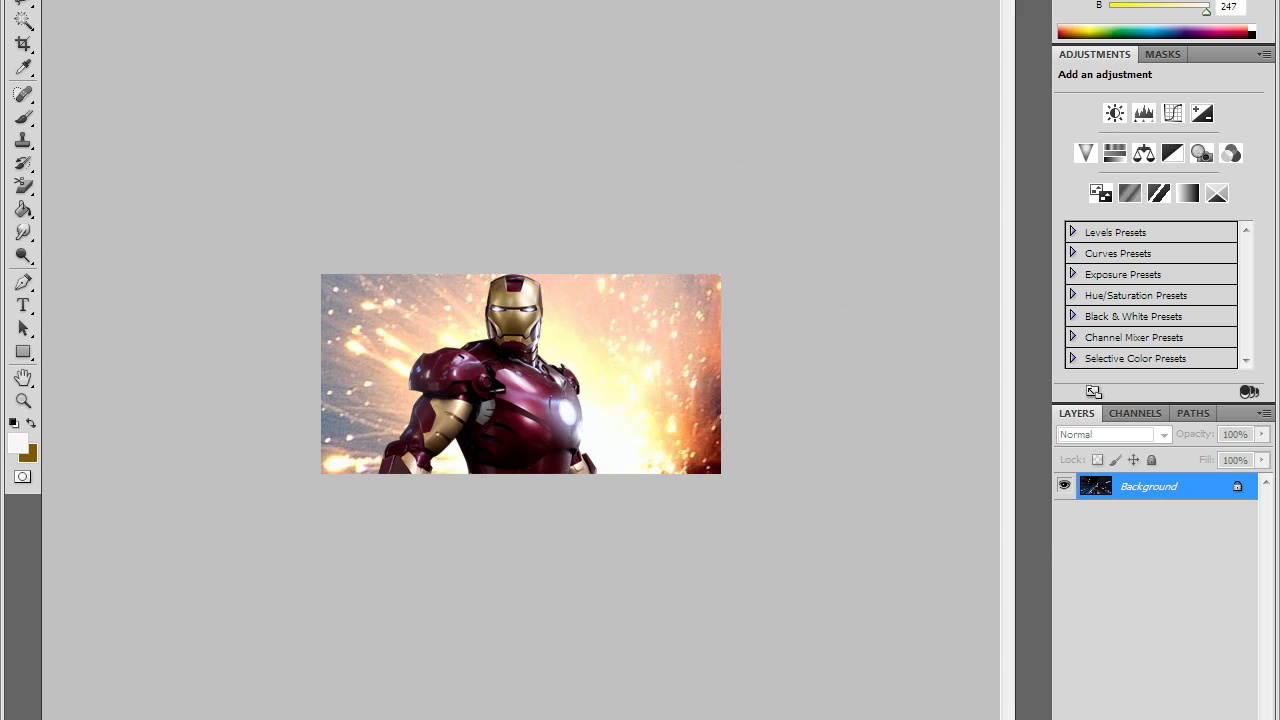
{"action": "key", "text": "ctrl+Tab"}
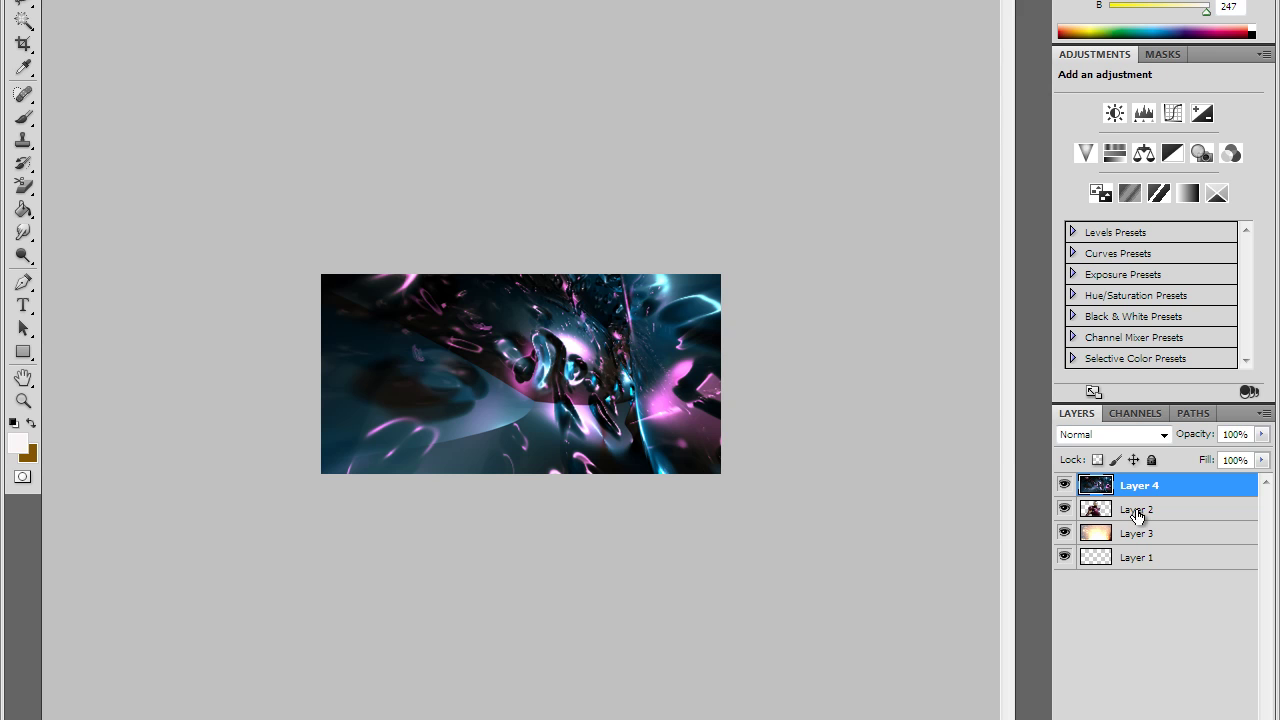
{"action": "left_click_drag", "start_coordinate": [1122, 512], "coordinate": [1120, 484]}
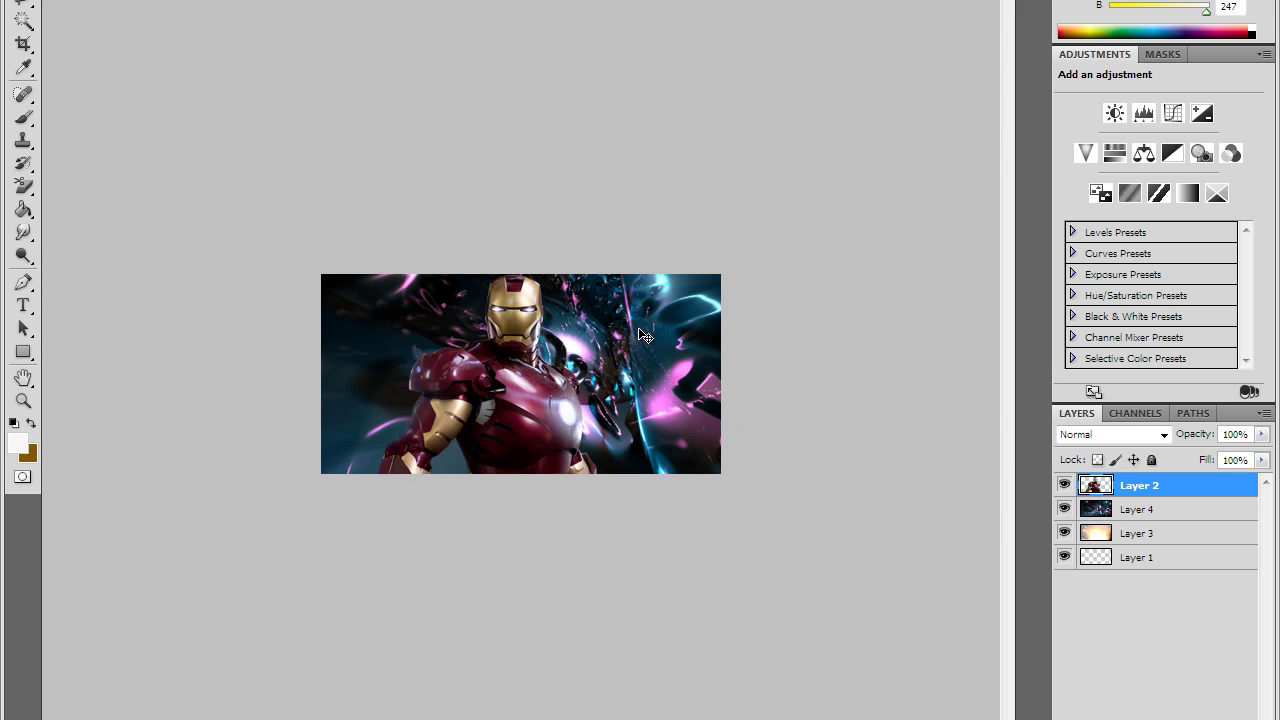
{"action": "left_click", "coordinate": [1132, 509]}
{"action": "mouse_move", "coordinate": [640, 324]}
{"action": "left_mouse_down"}
{"action": "mouse_move", "coordinate": [655, 315]}
{"action": "mouse_move", "coordinate": [661, 333]}
{"action": "mouse_move", "coordinate": [646, 322]}
{"action": "left_mouse_up"}
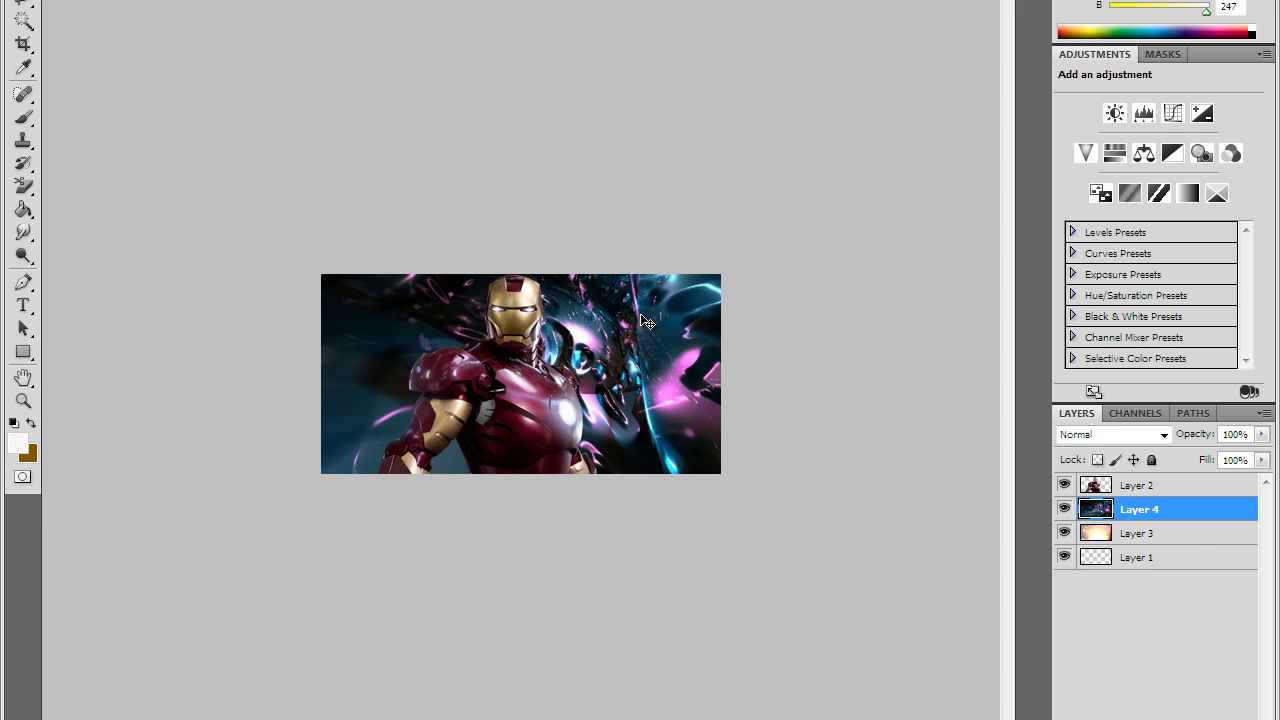
- Lower the render layer's opacity to 61%
{"action": "left_click", "coordinate": [1266, 447]}
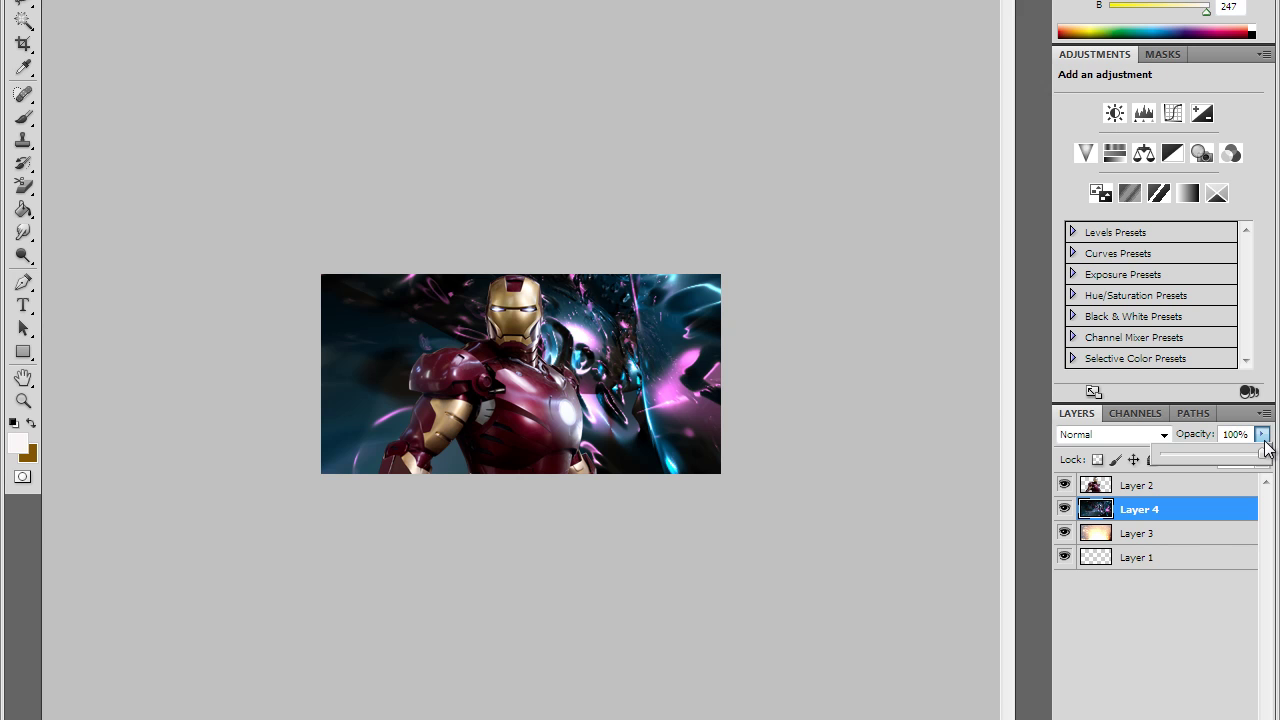
{"action": "left_click_drag", "start_coordinate": [1264, 455], "coordinate": [1226, 469]}
{"action": "left_click", "coordinate": [1247, 440]}
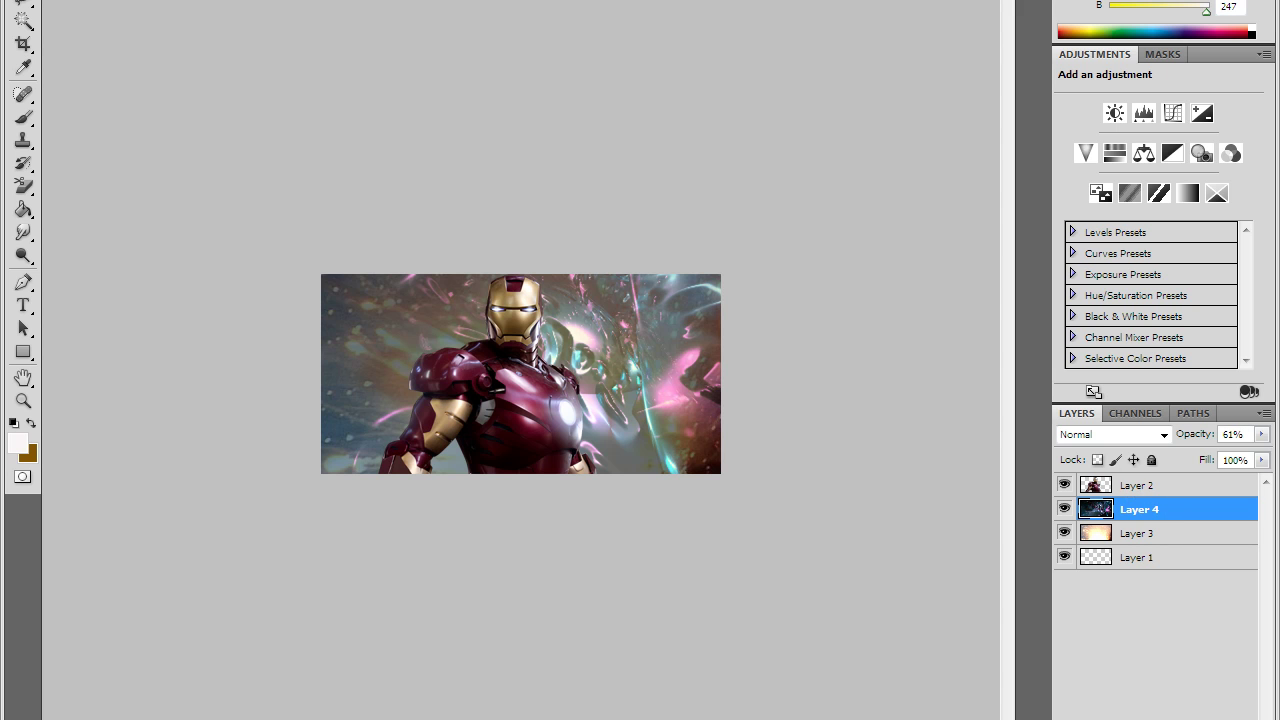
- Reposition purple Layer 5 behind Iron Man at 52% opacity, then show the purple swirl image
{"action": "key", "text": "ctrl+Tab"}
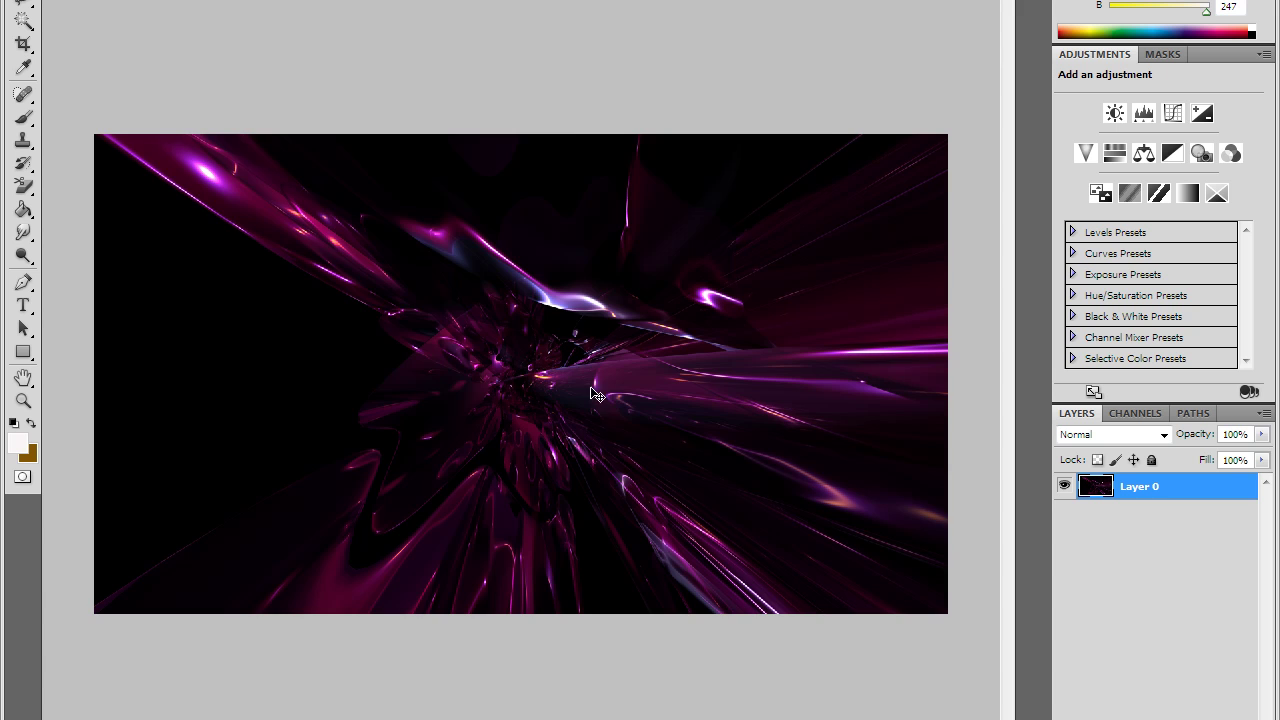
{"action": "key", "text": "ctrl+Tab"}
{"action": "key", "text": "ctrl+Tab"}
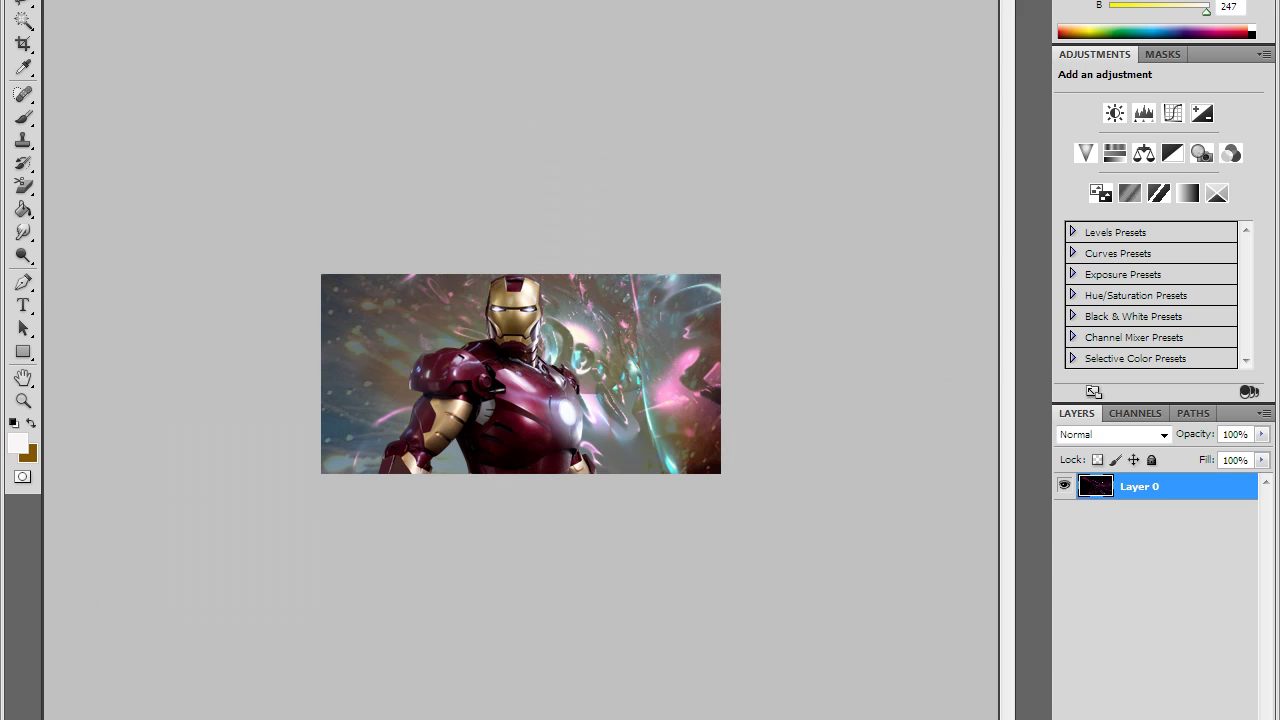
{"action": "key", "text": "ctrl+Tab"}
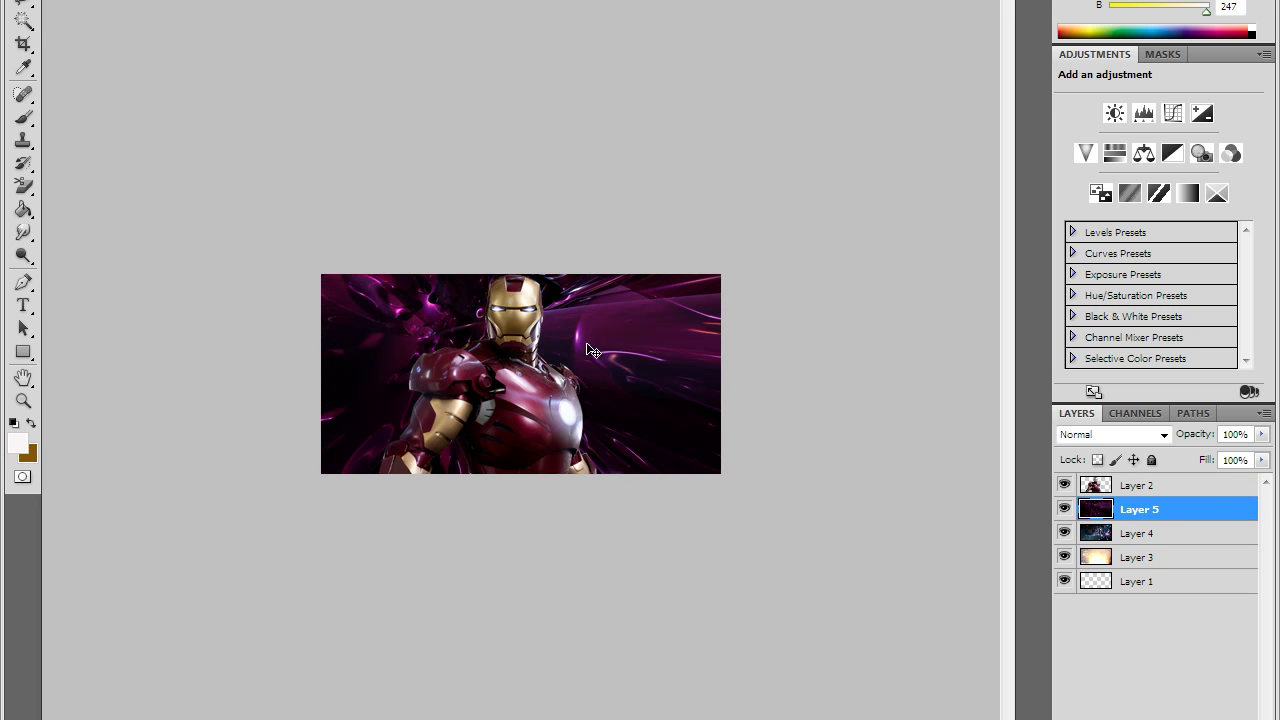
{"action": "left_click_drag", "start_coordinate": [595, 324], "coordinate": [517, 321]}
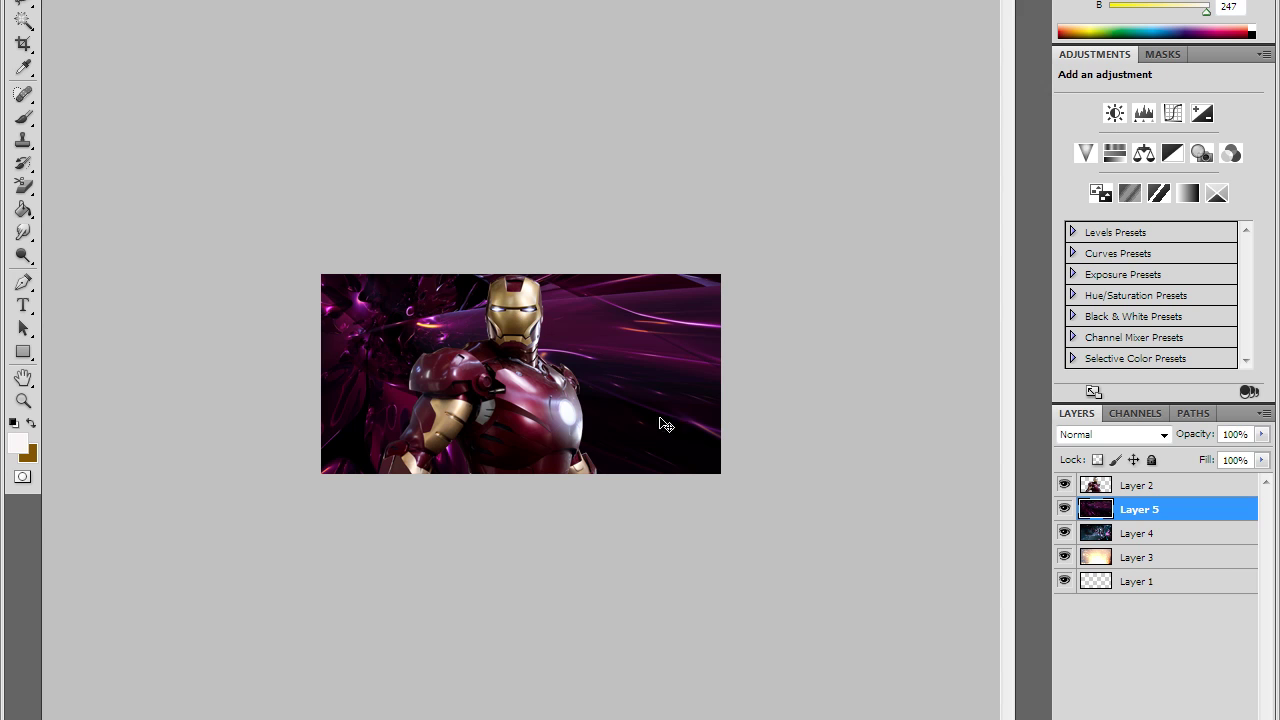
{"action": "left_click_drag", "start_coordinate": [1262, 434], "coordinate": [1217, 470]}
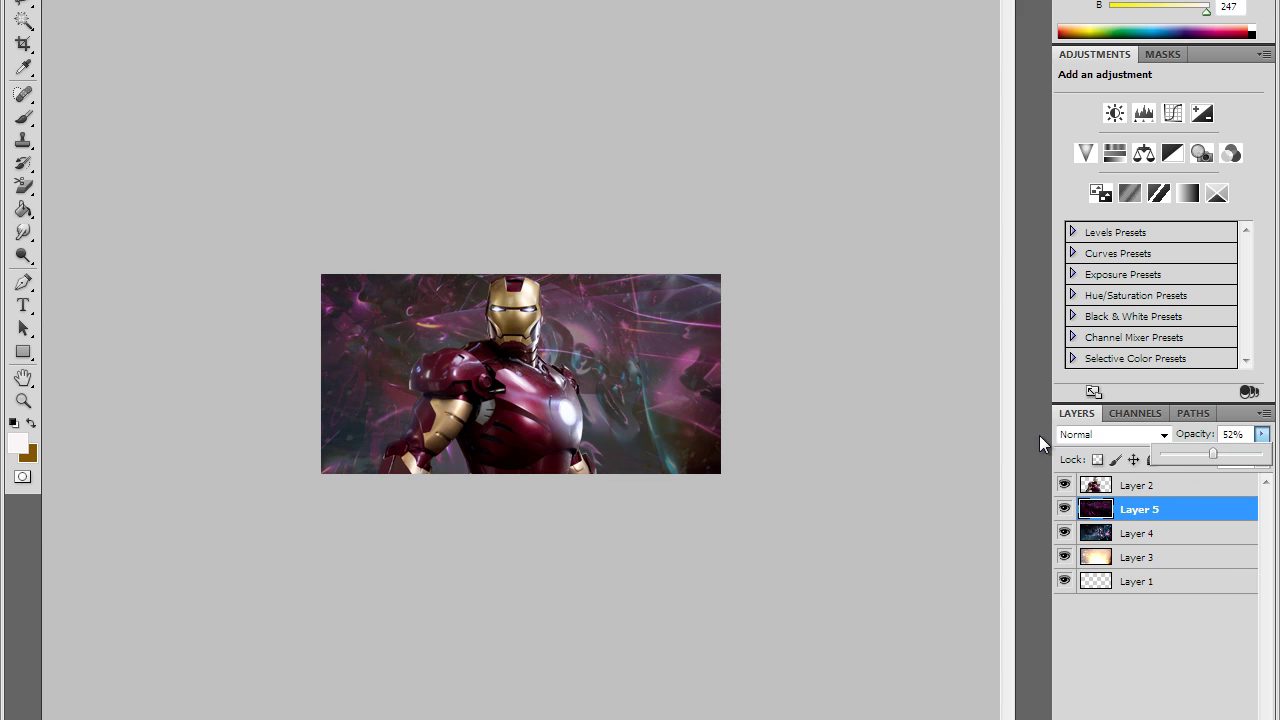
{"action": "left_click", "coordinate": [1225, 442]}
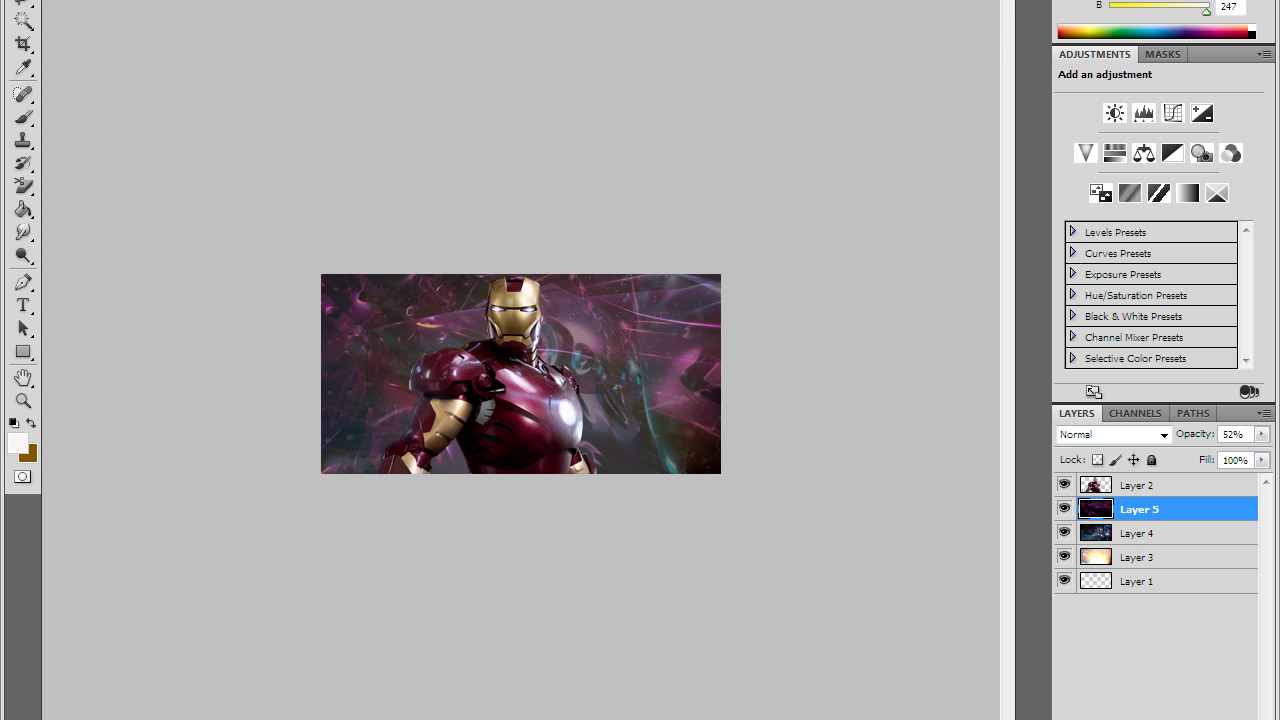
{"action": "key", "text": "ctrl+Tab"}
{"action": "key", "text": "ctrl+Tab"}
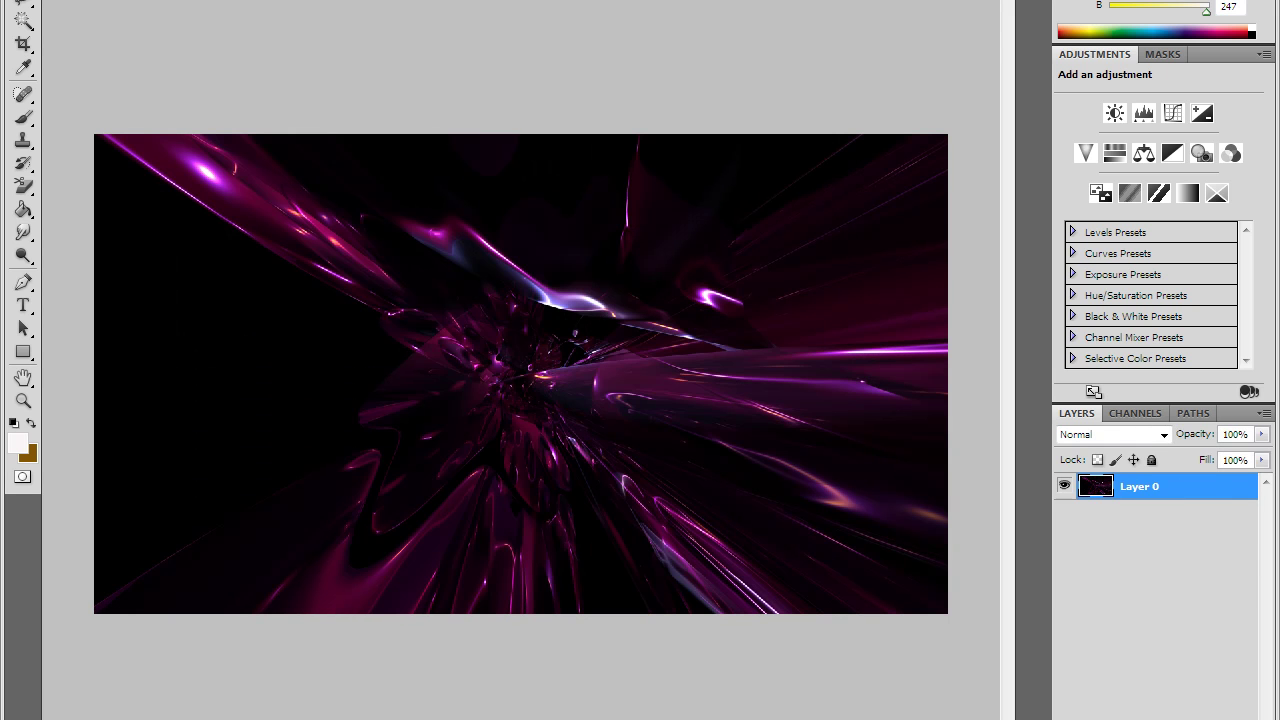
- Paste the bubbles image as Layer 6, scale it down and position it to fill the canvas
{"action": "key", "text": "ctrl+Tab"}
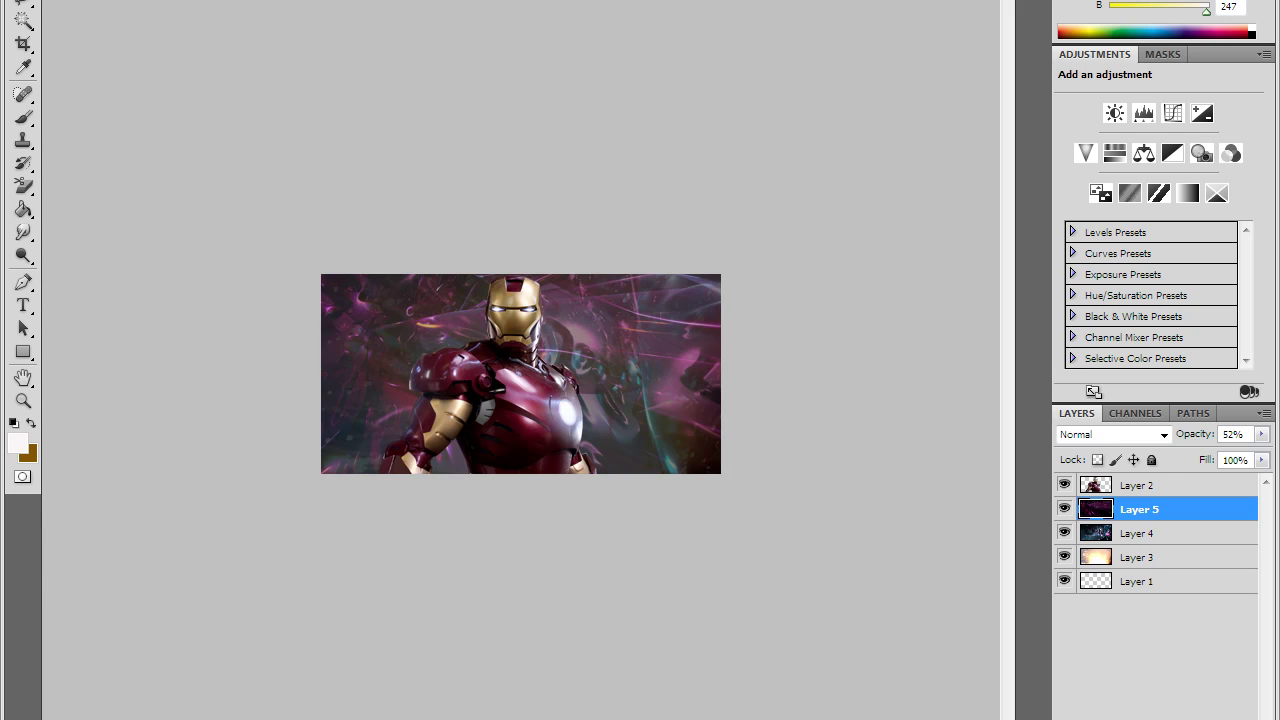
{"action": "key", "text": "ctrl+v"}
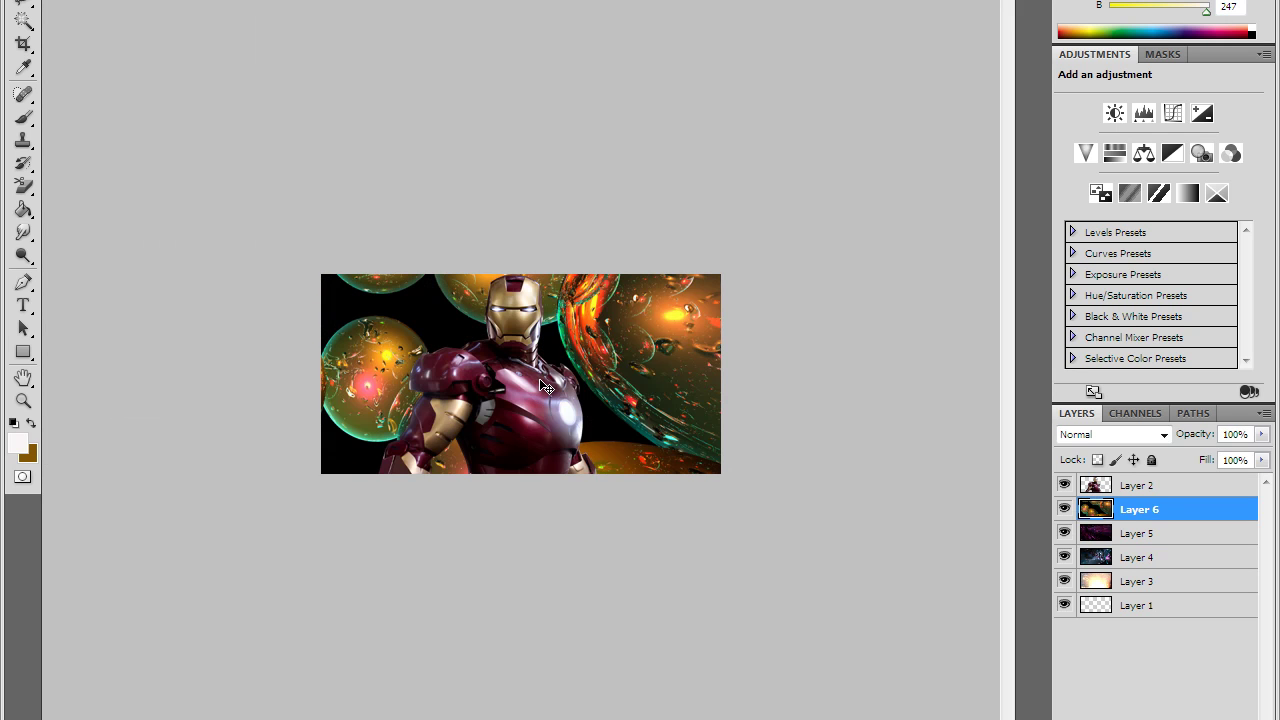
{"action": "left_click_drag", "start_coordinate": [540, 380], "coordinate": [607, 355]}
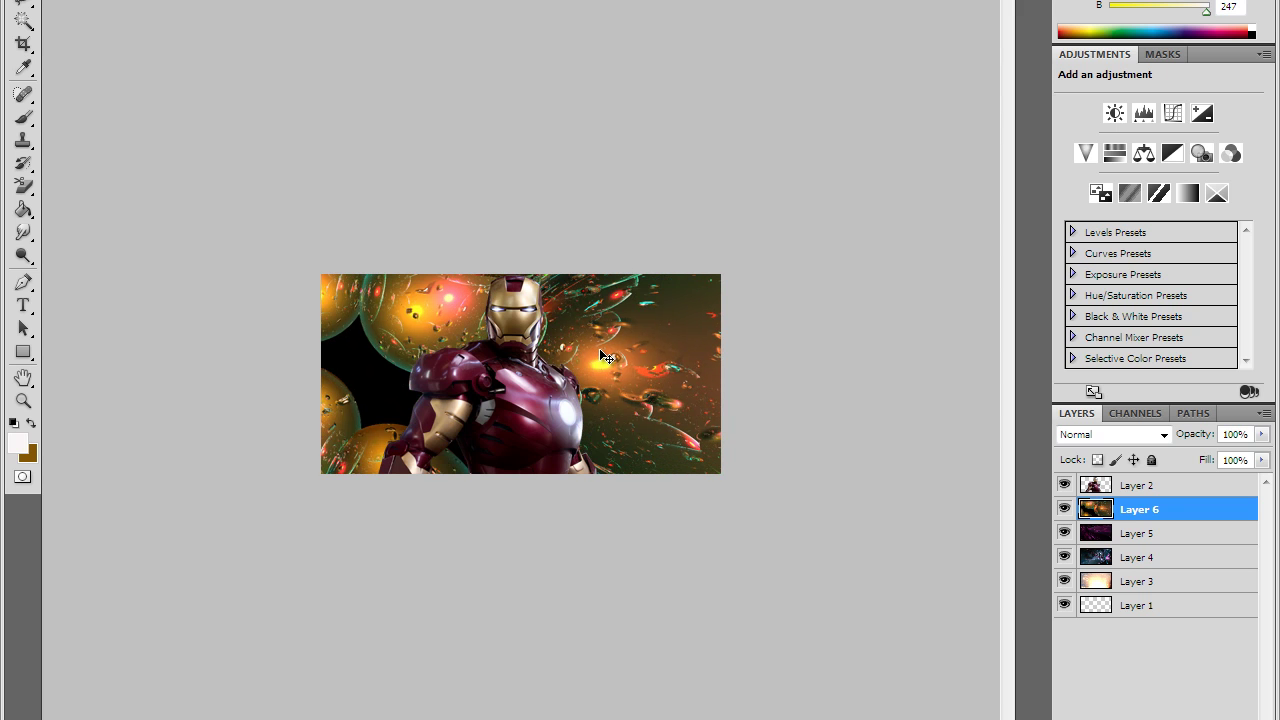
{"action": "key", "text": "ctrl+t"}
{"action": "left_click_drag", "start_coordinate": [805, 2], "coordinate": [585, 236]}
{"action": "left_click_drag", "start_coordinate": [290, 372], "coordinate": [668, 258]}
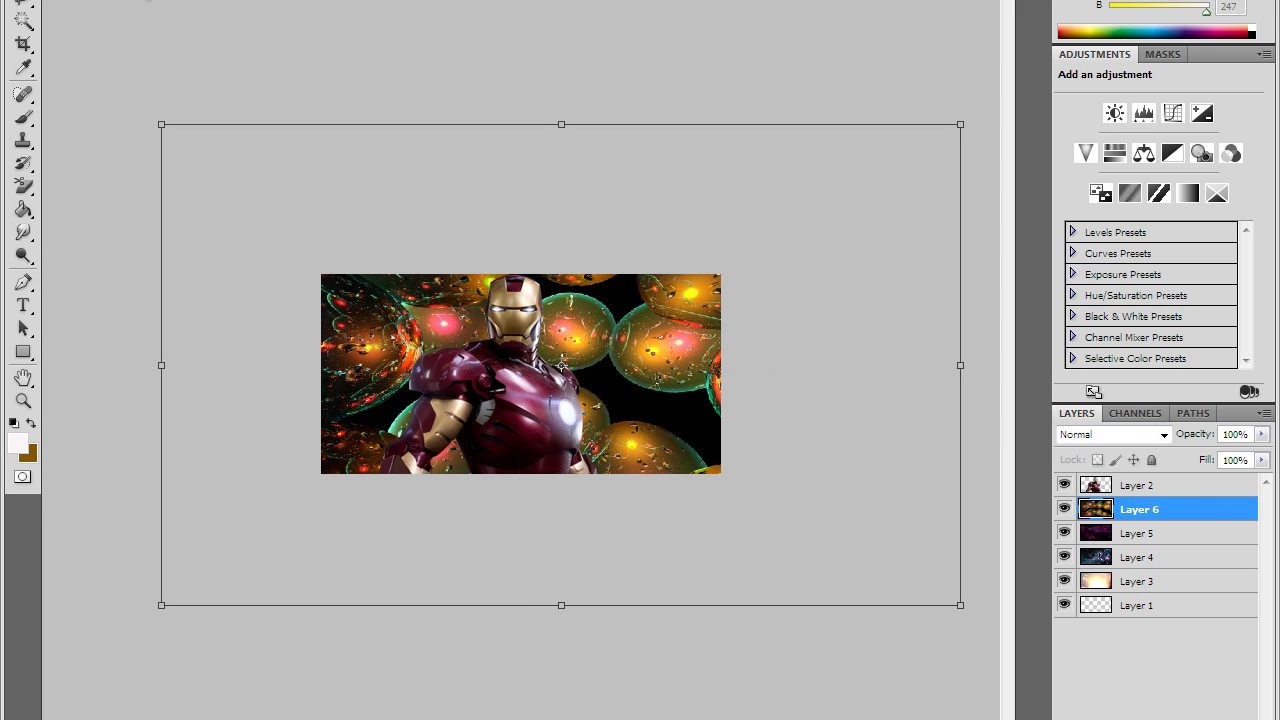
{"action": "left_click", "coordinate": [535, 224]}
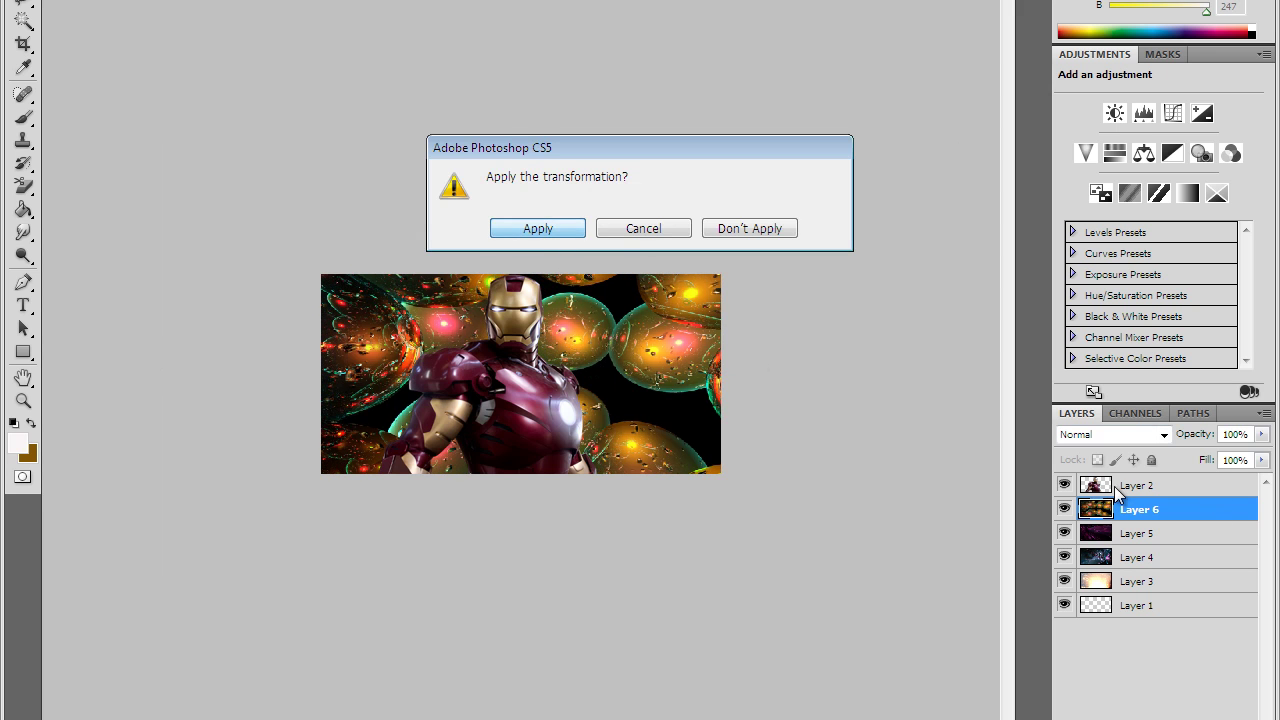
- Fade the bubbles layer to 25% opacity and reselect the Iron Man Layer 2
{"action": "left_click", "coordinate": [1262, 434]}
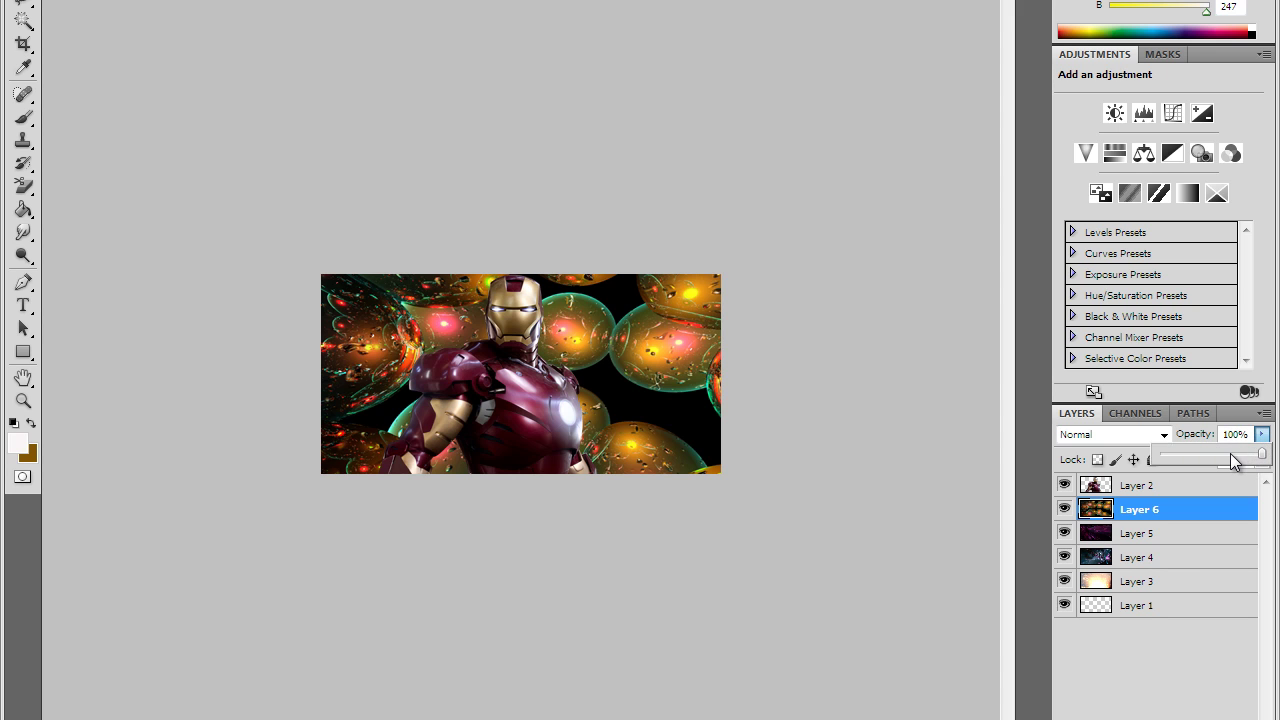
{"action": "left_click", "coordinate": [1224, 455]}
{"action": "left_click_drag", "start_coordinate": [1193, 455], "coordinate": [1187, 457]}
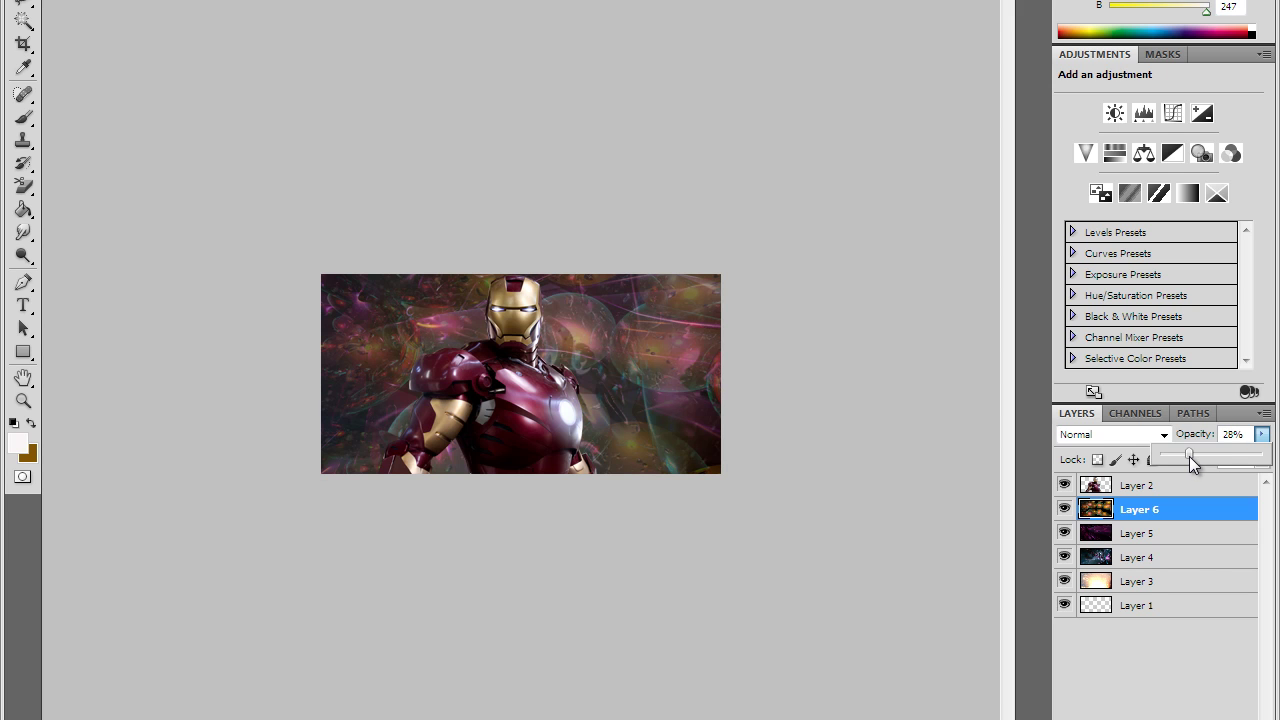
{"action": "left_click_drag", "start_coordinate": [1189, 456], "coordinate": [1186, 456]}
{"action": "left_click", "coordinate": [1245, 434]}
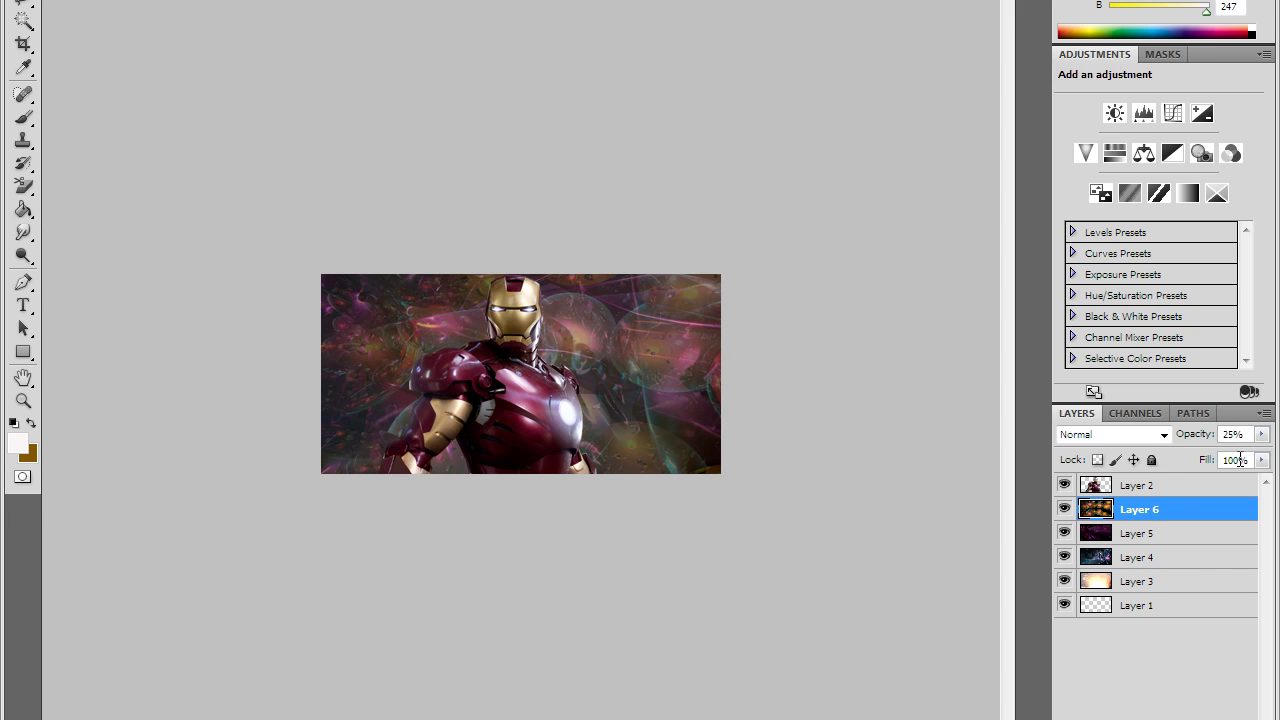
{"action": "left_click", "coordinate": [1160, 487]}
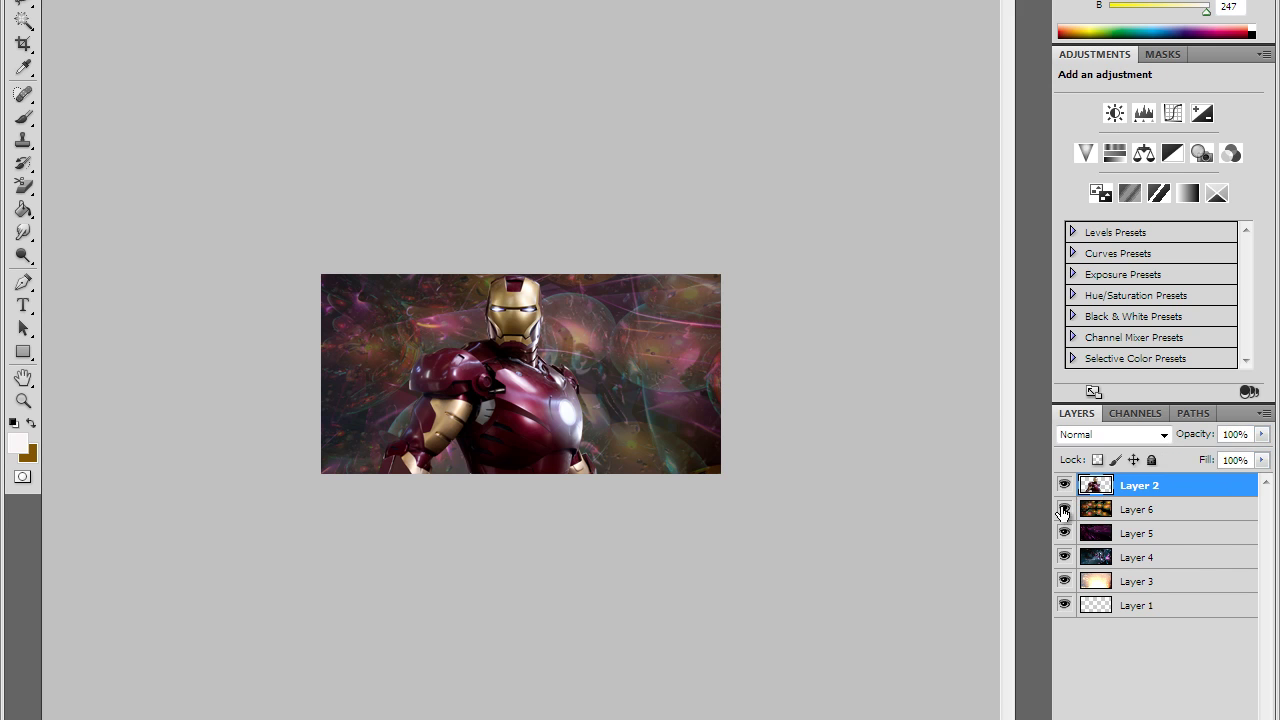
- Duplicate the Iron Man layer four times into Layer 2 copy through Layer 2 copy 4, then reselect Layer 2
{"action": "right_click", "coordinate": [1150, 488]}
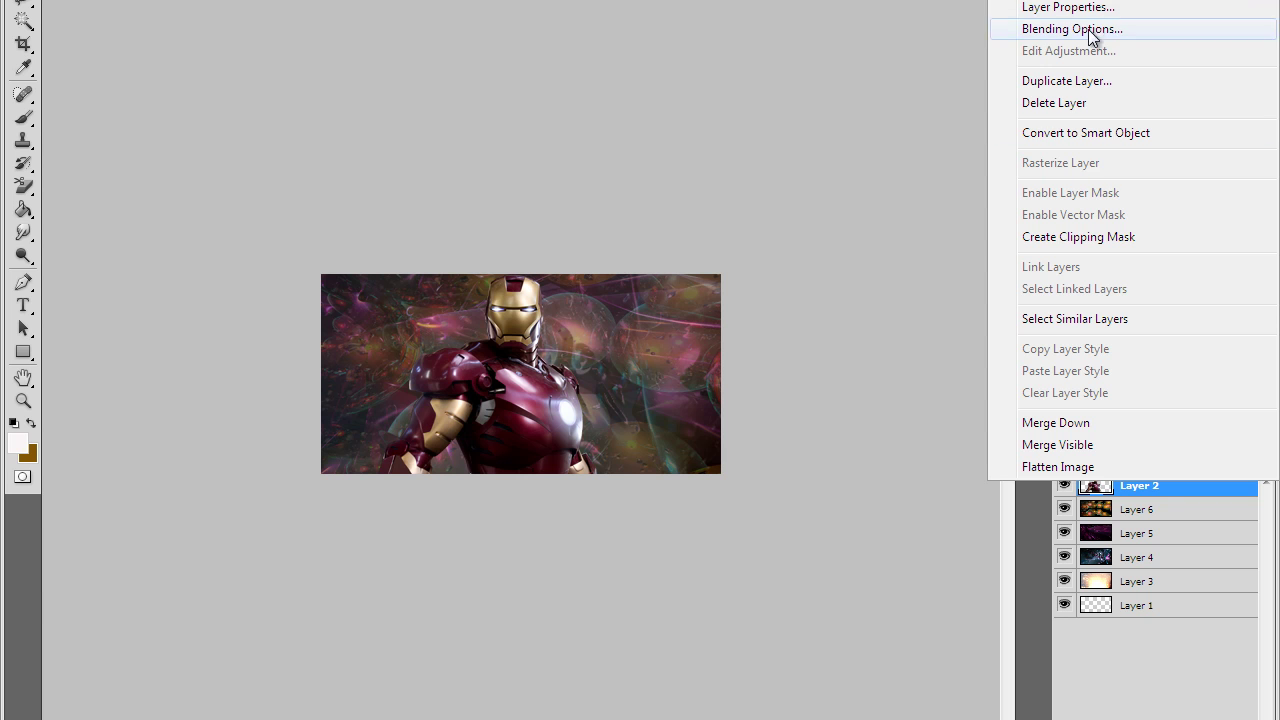
{"action": "left_click", "coordinate": [1084, 88]}
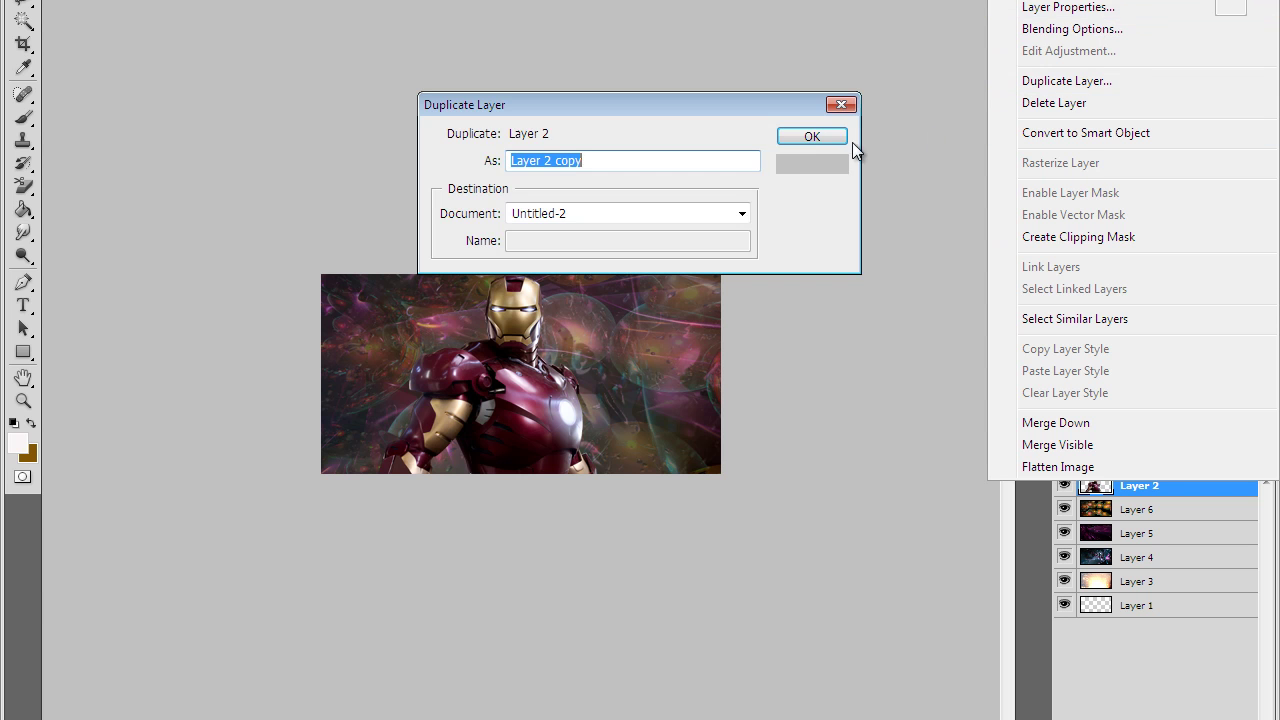
{"action": "left_click", "coordinate": [842, 137]}
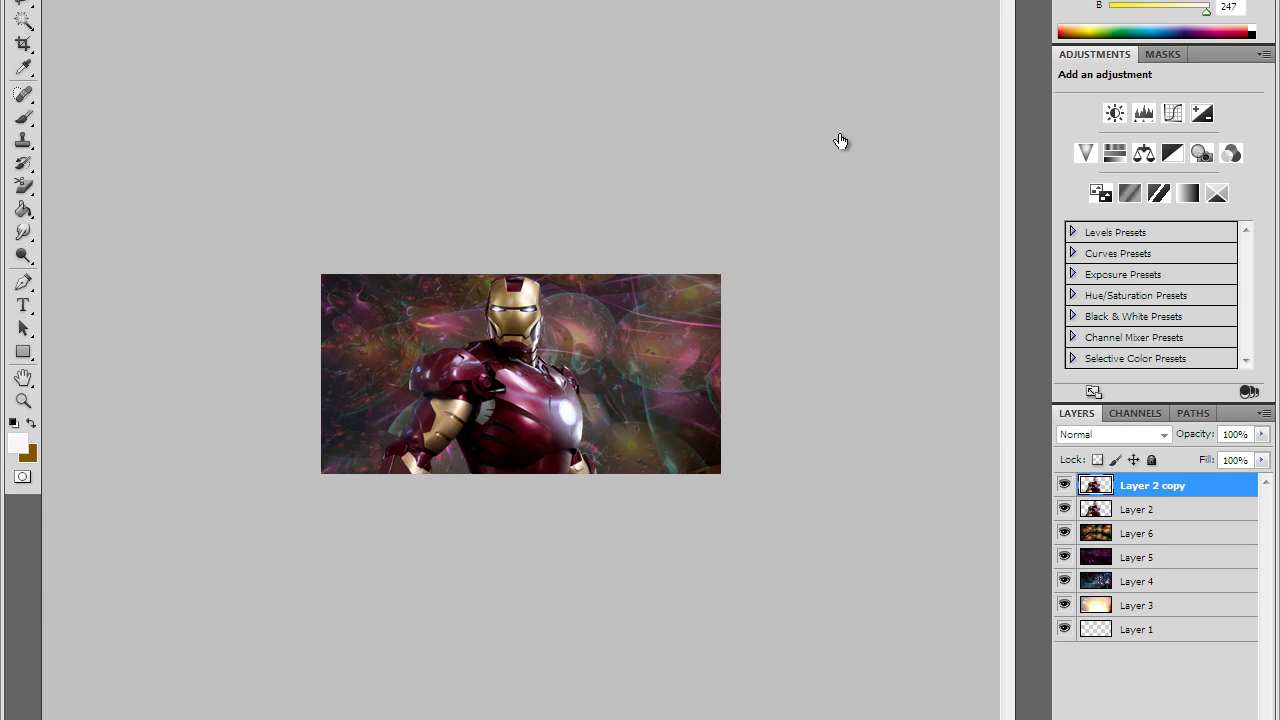
{"action": "right_click", "coordinate": [1145, 485]}
{"action": "left_click", "coordinate": [1080, 75]}
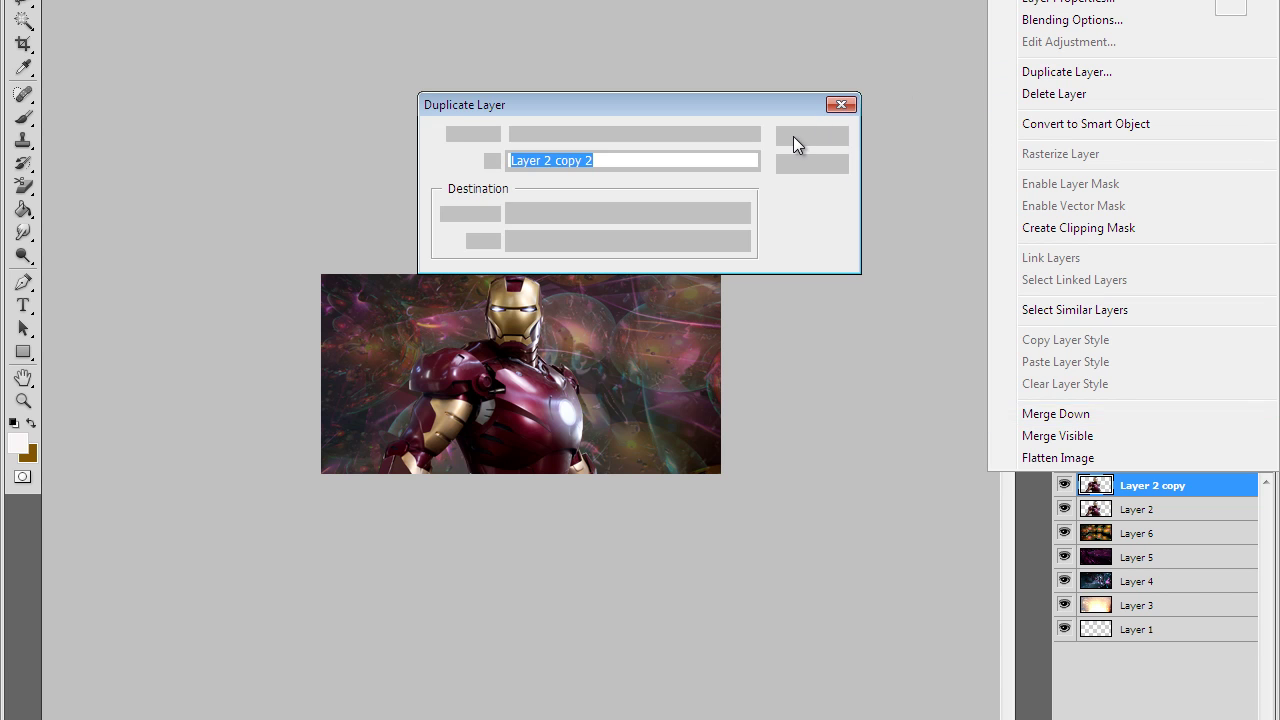
{"action": "left_click", "coordinate": [803, 137]}
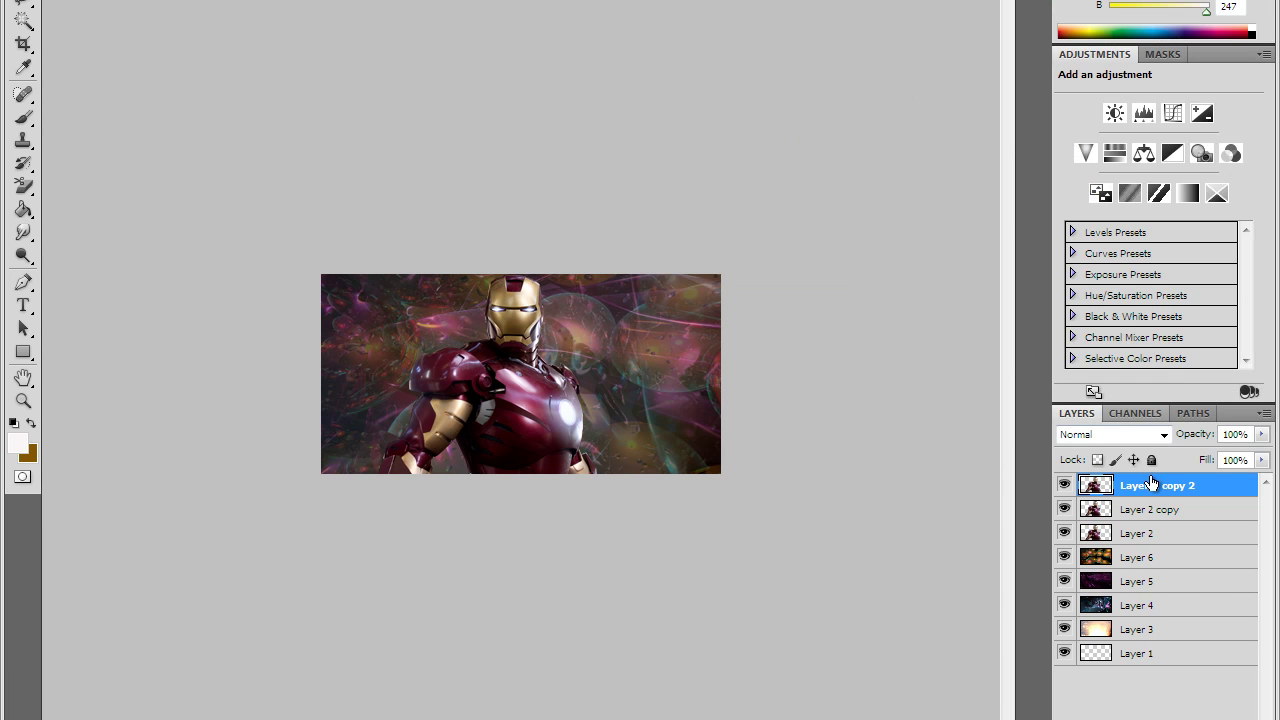
{"action": "right_click", "coordinate": [1155, 486]}
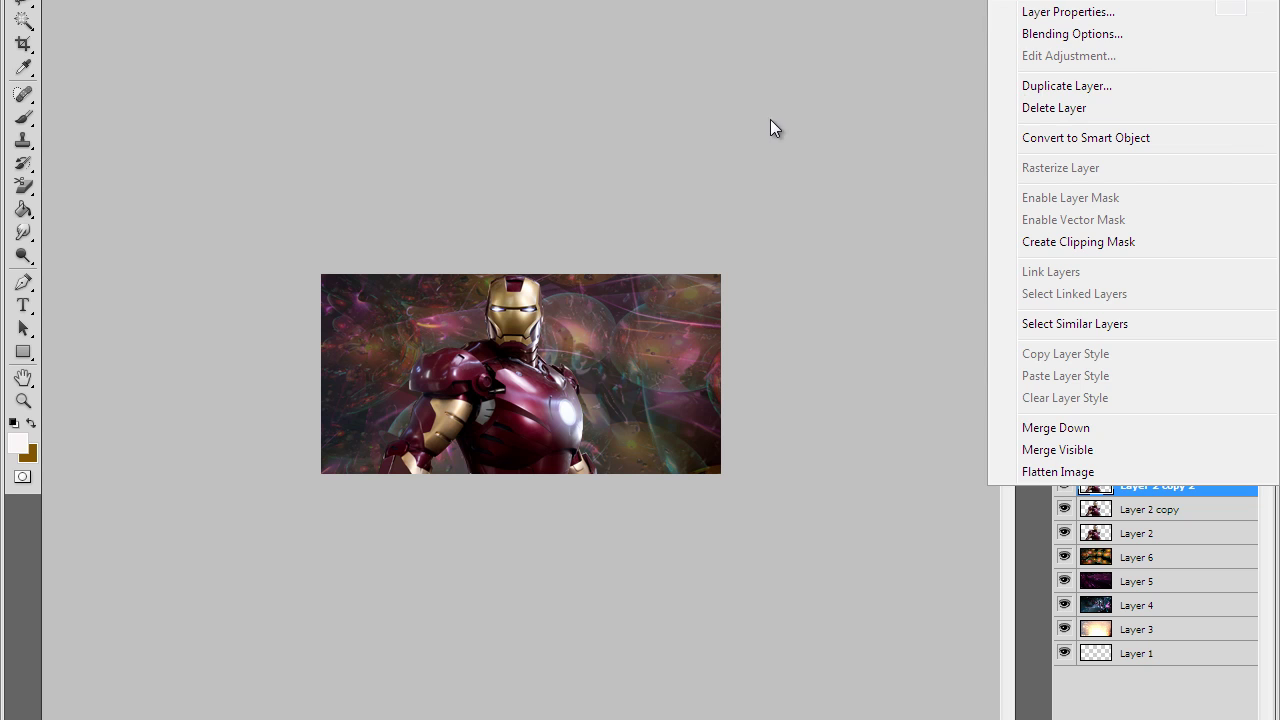
{"action": "left_click", "coordinate": [812, 136]}
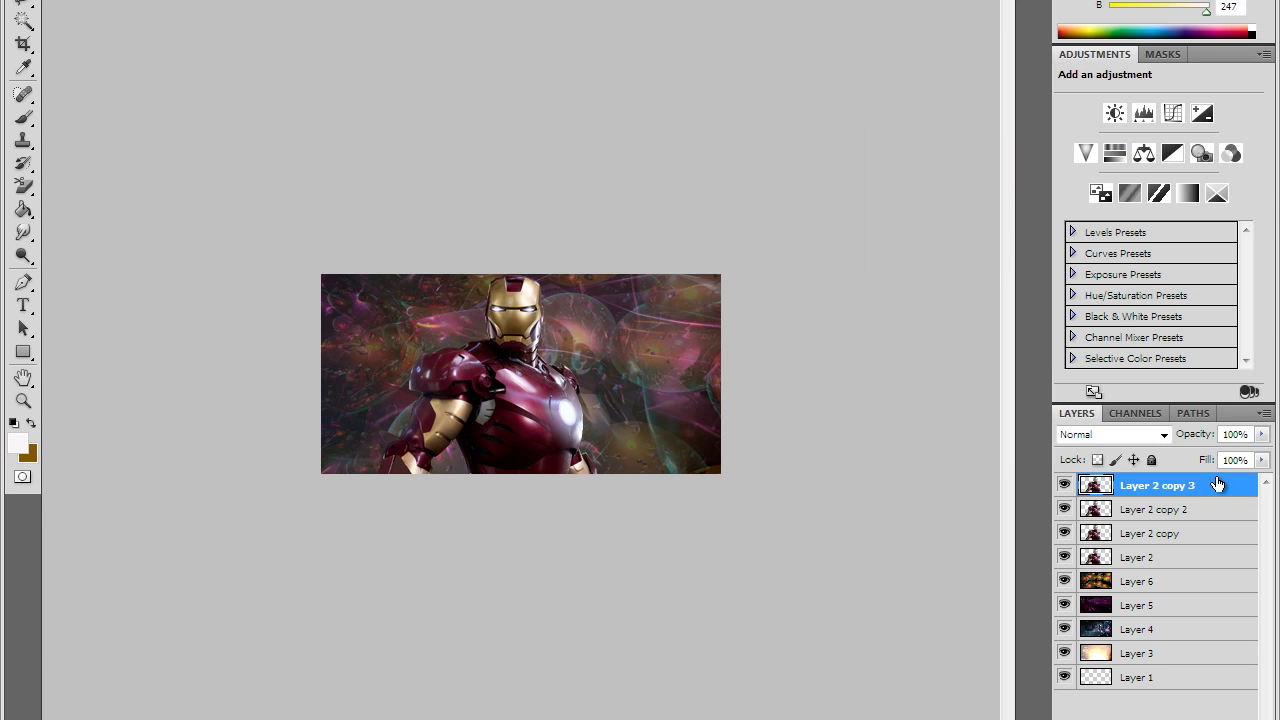
{"action": "right_click", "coordinate": [1175, 485]}
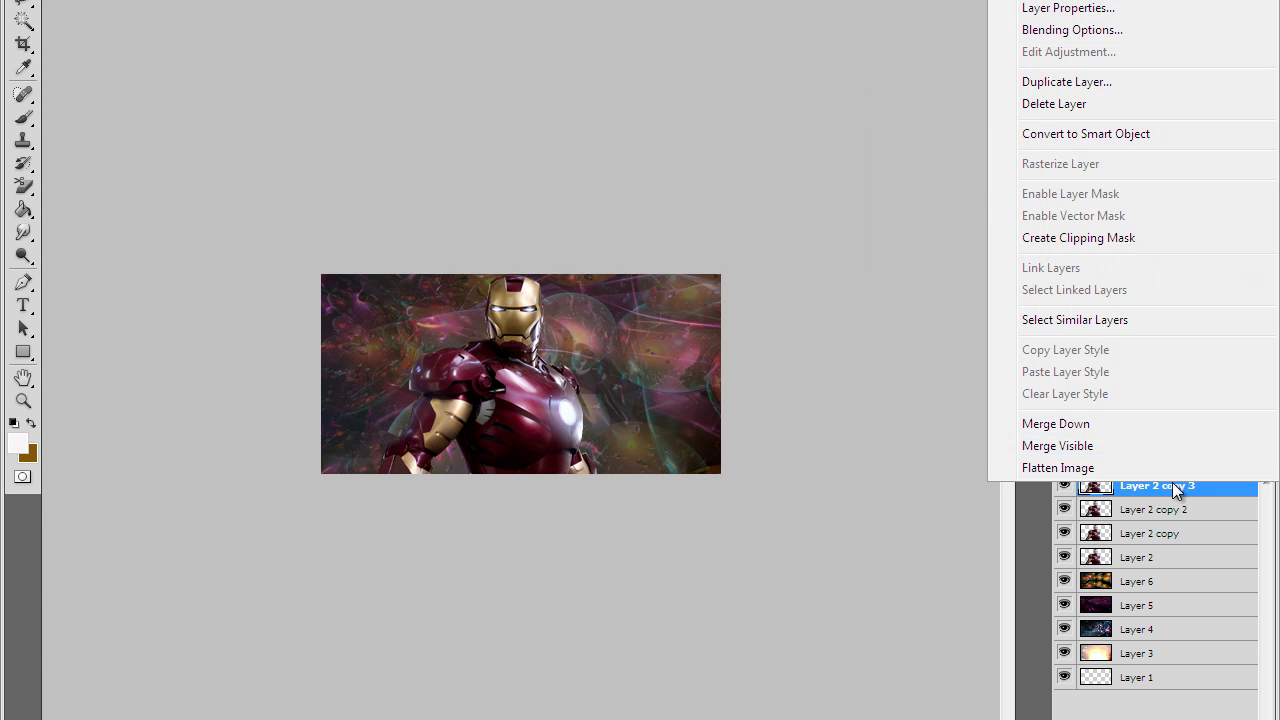
{"action": "left_click", "coordinate": [1050, 82]}
{"action": "left_click", "coordinate": [820, 136]}
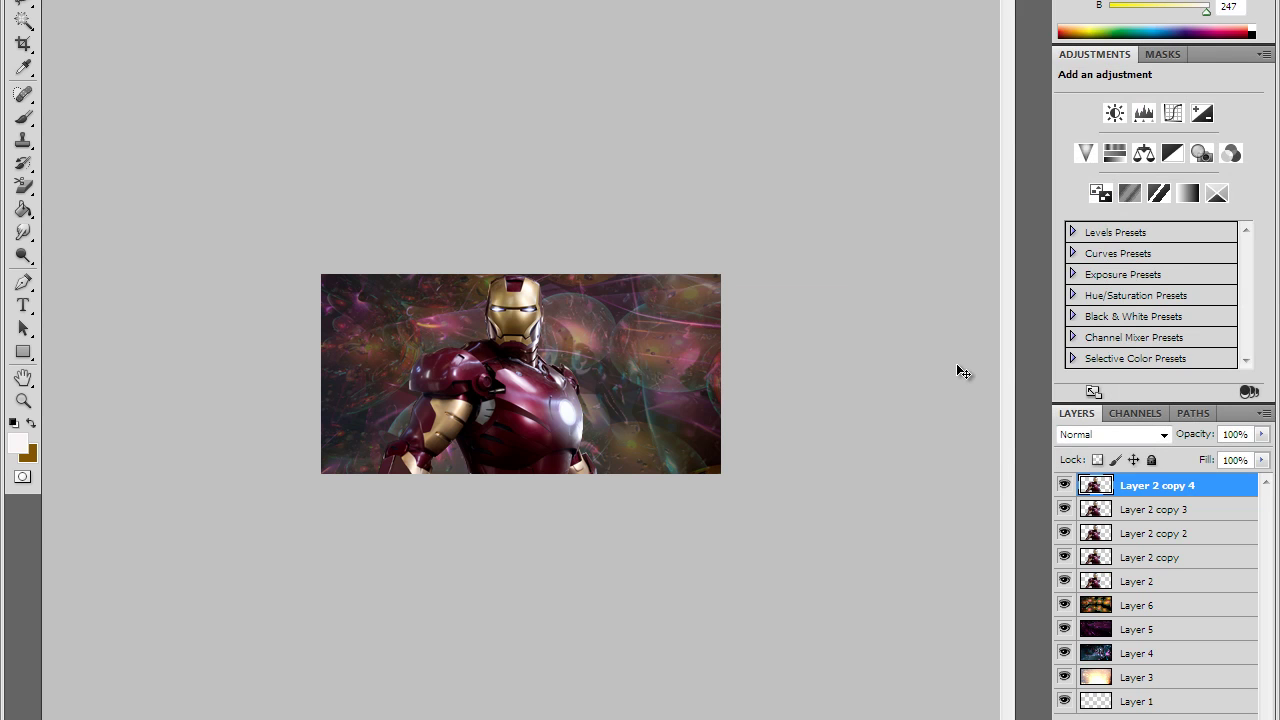
{"action": "left_click", "coordinate": [1180, 581]}
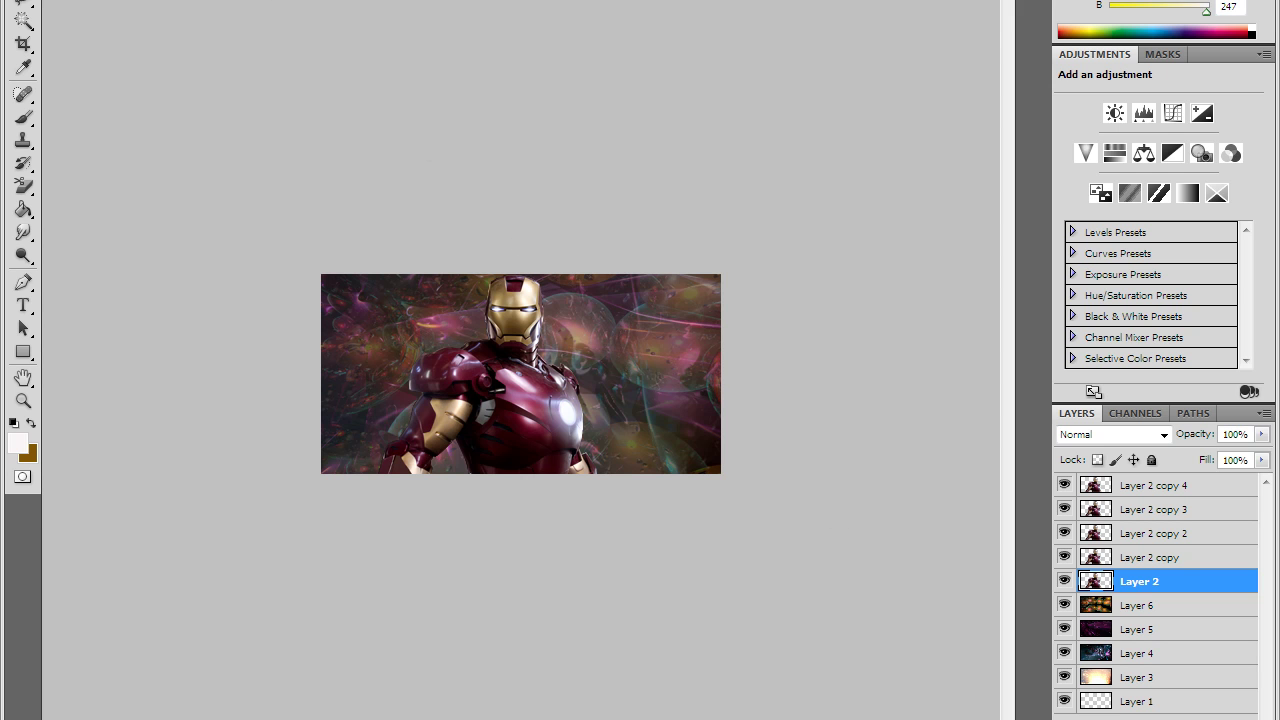
- Apply a 35-pixel Gaussian Blur to the original Layer 2
{"action": "key", "text": "alt+t"}
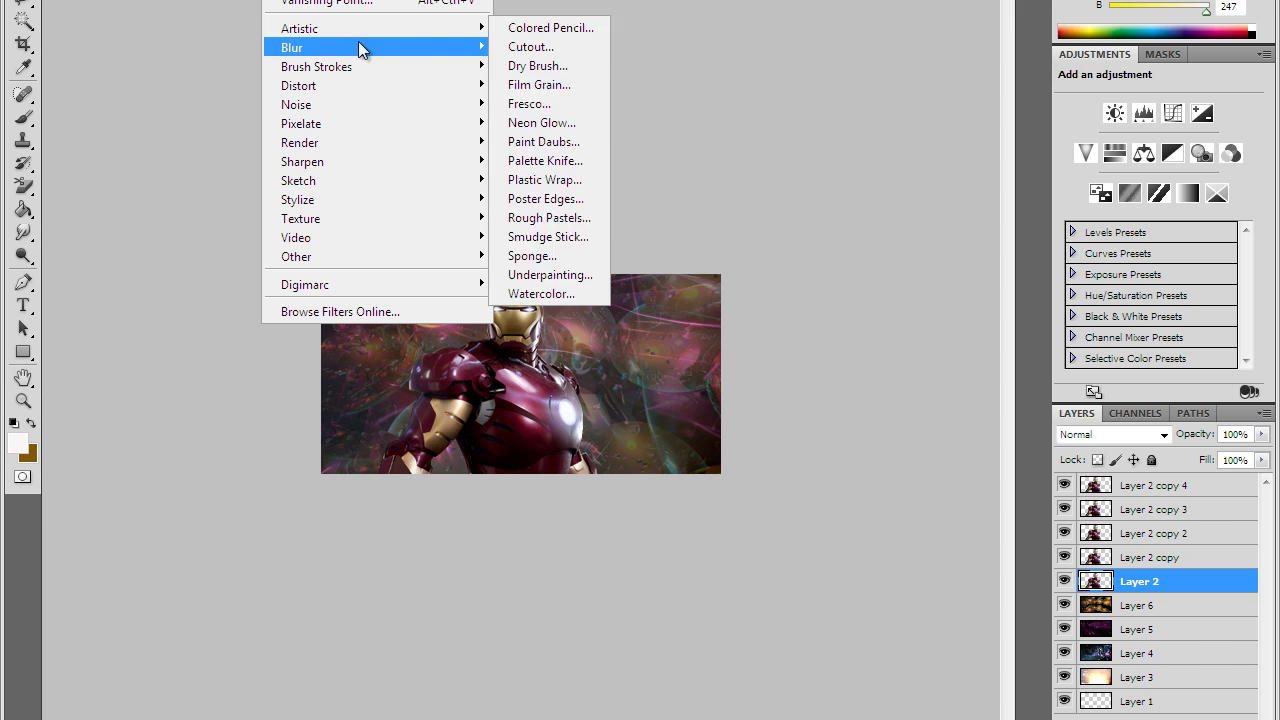
{"action": "mouse_move", "coordinate": [420, 48]}
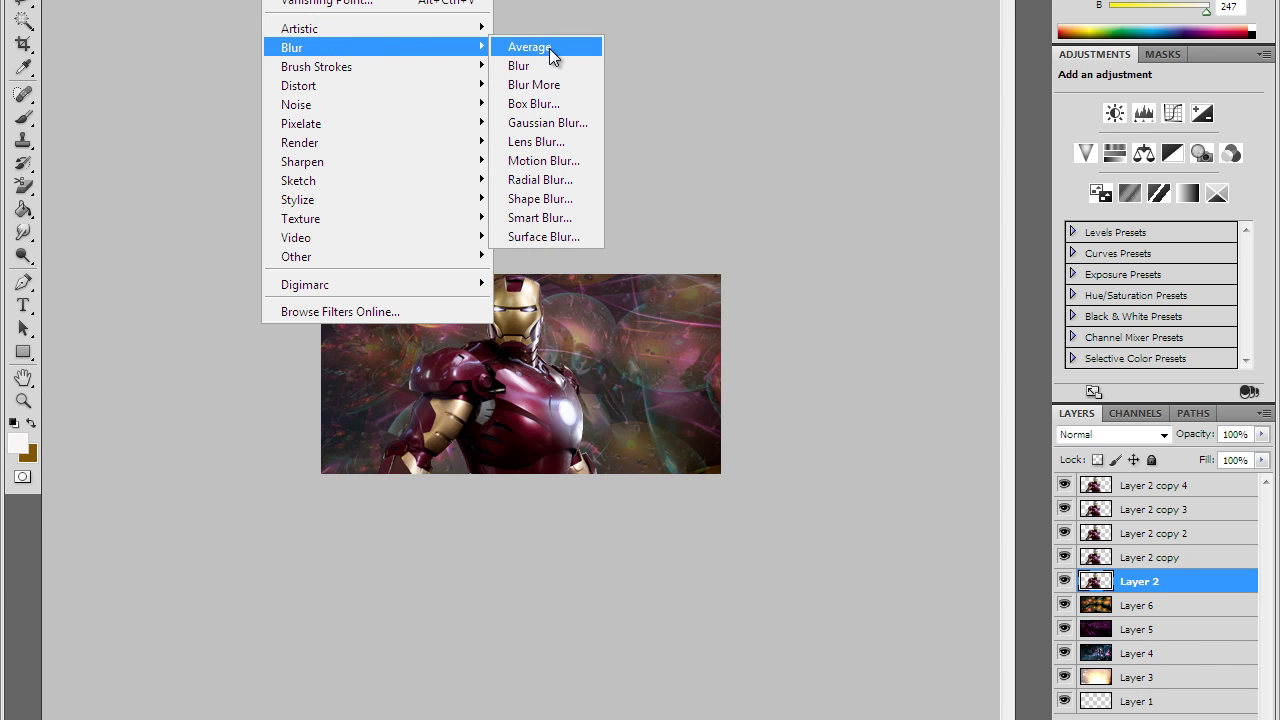
{"action": "left_click", "coordinate": [577, 120]}
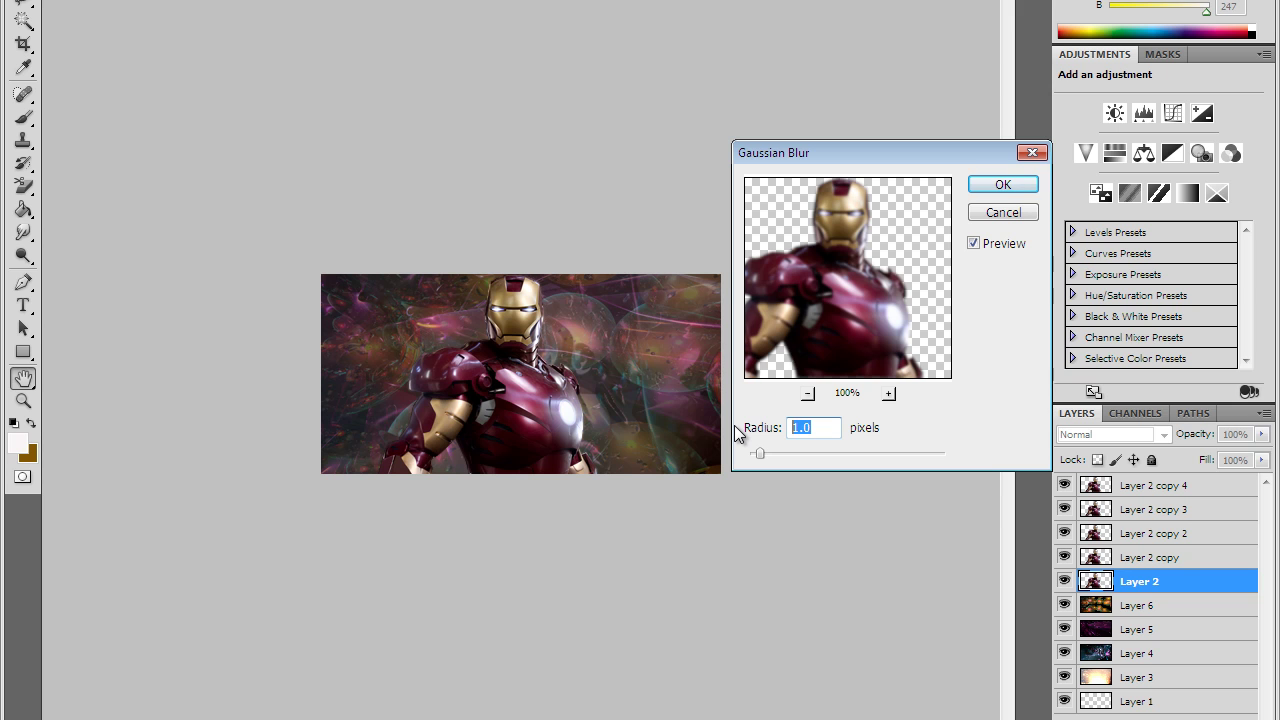
{"action": "type", "text": "30"}
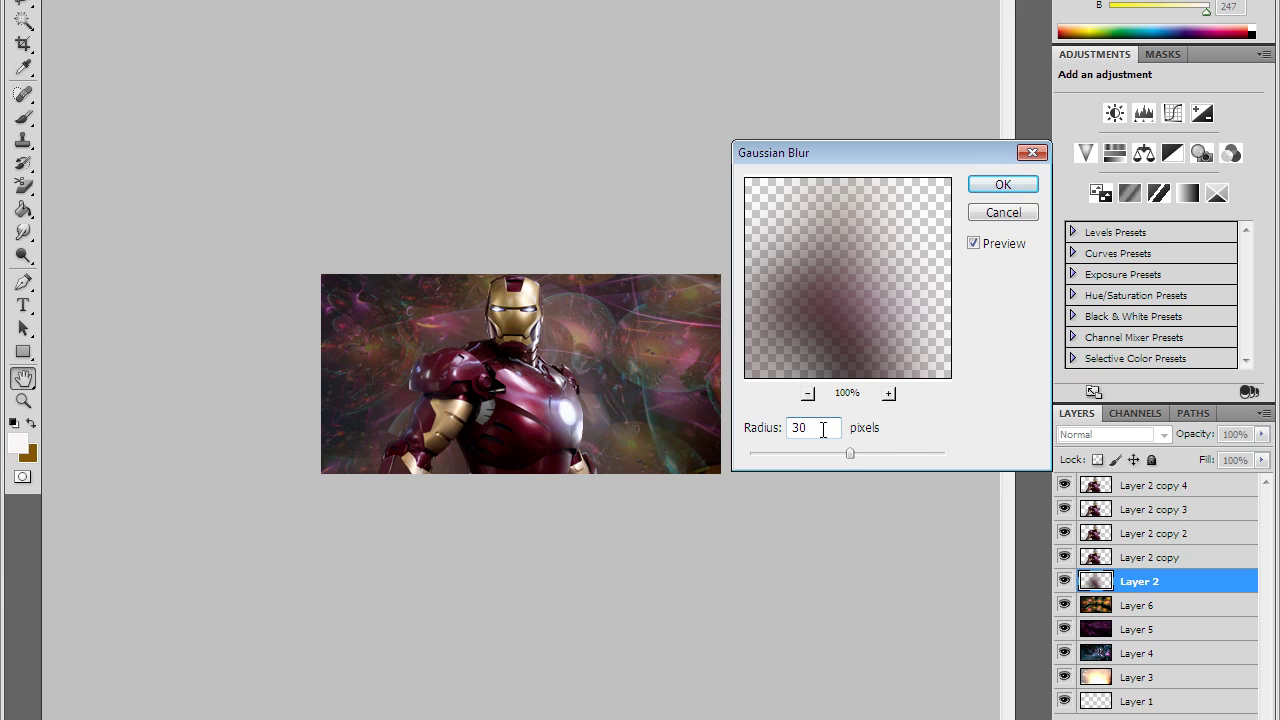
{"action": "left_click", "coordinate": [768, 432]}
{"action": "type", "text": "35"}
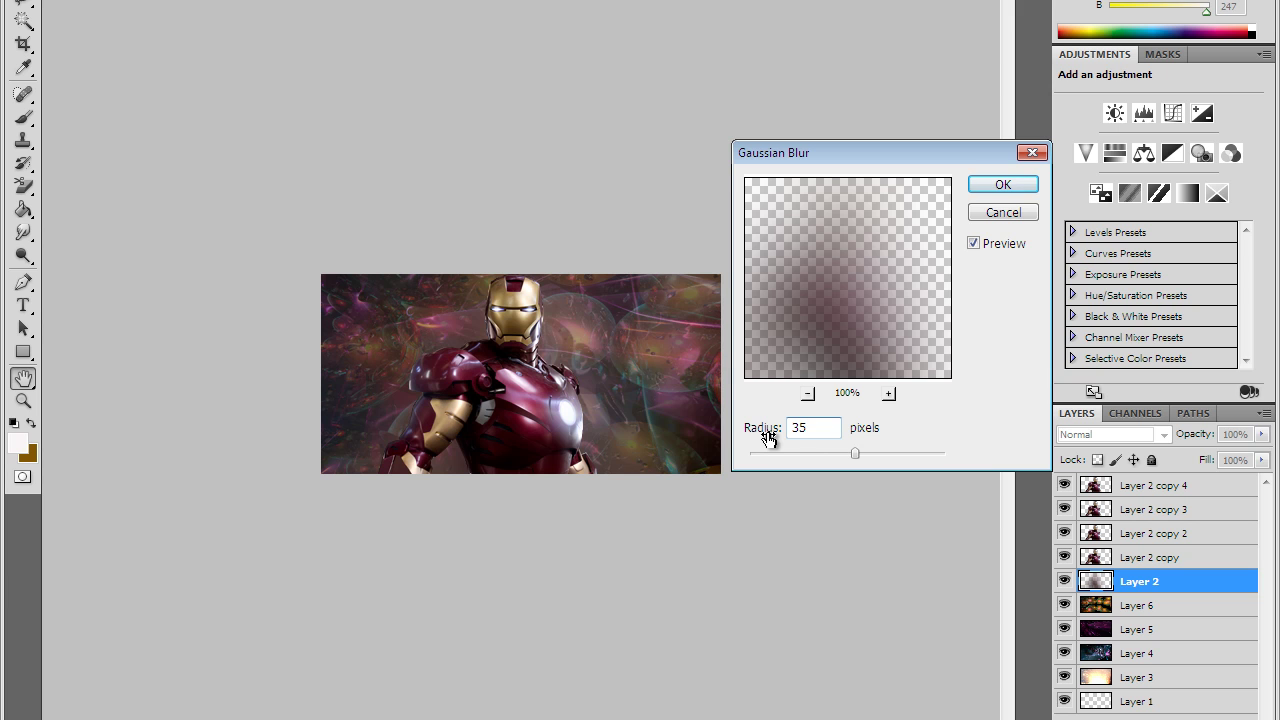
{"action": "left_click", "coordinate": [1003, 184]}
{"action": "left_click", "coordinate": [1148, 560]}
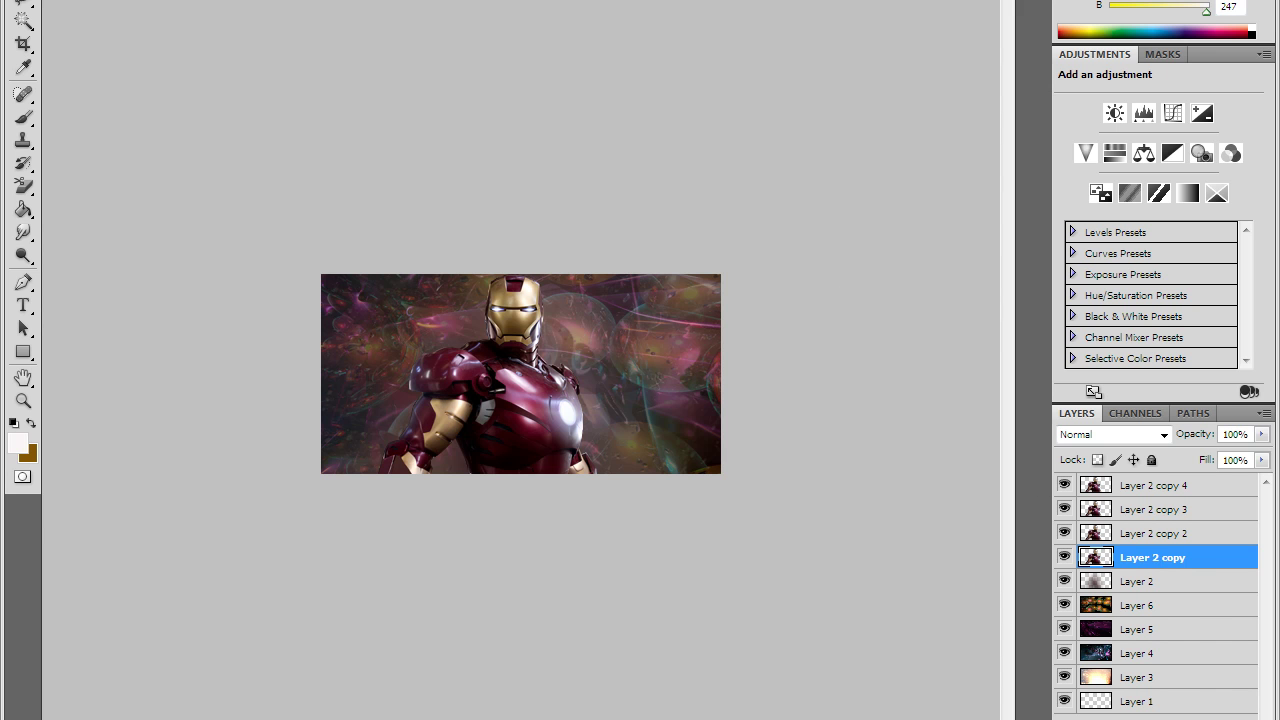
- Give Layer 2 copy a Motion Blur with a 40° angle and 200-pixel distance
{"action": "left_click", "coordinate": [285, 0]}
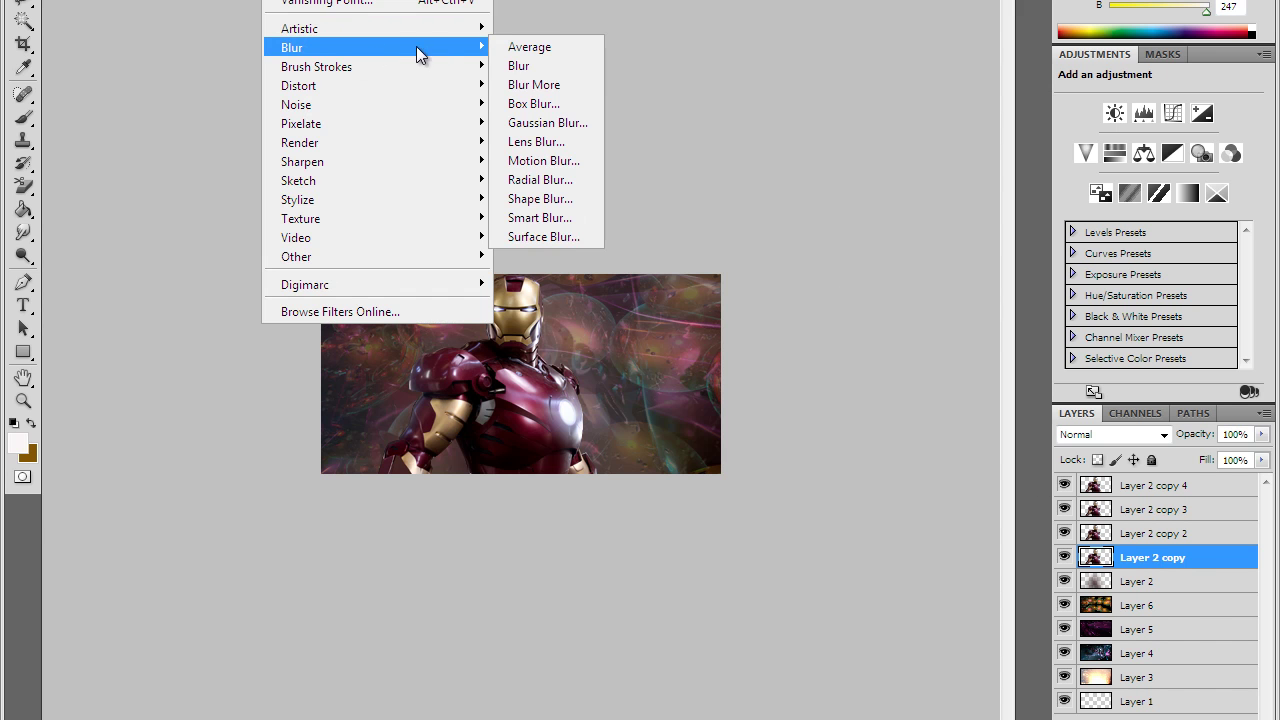
{"action": "left_click", "coordinate": [574, 161]}
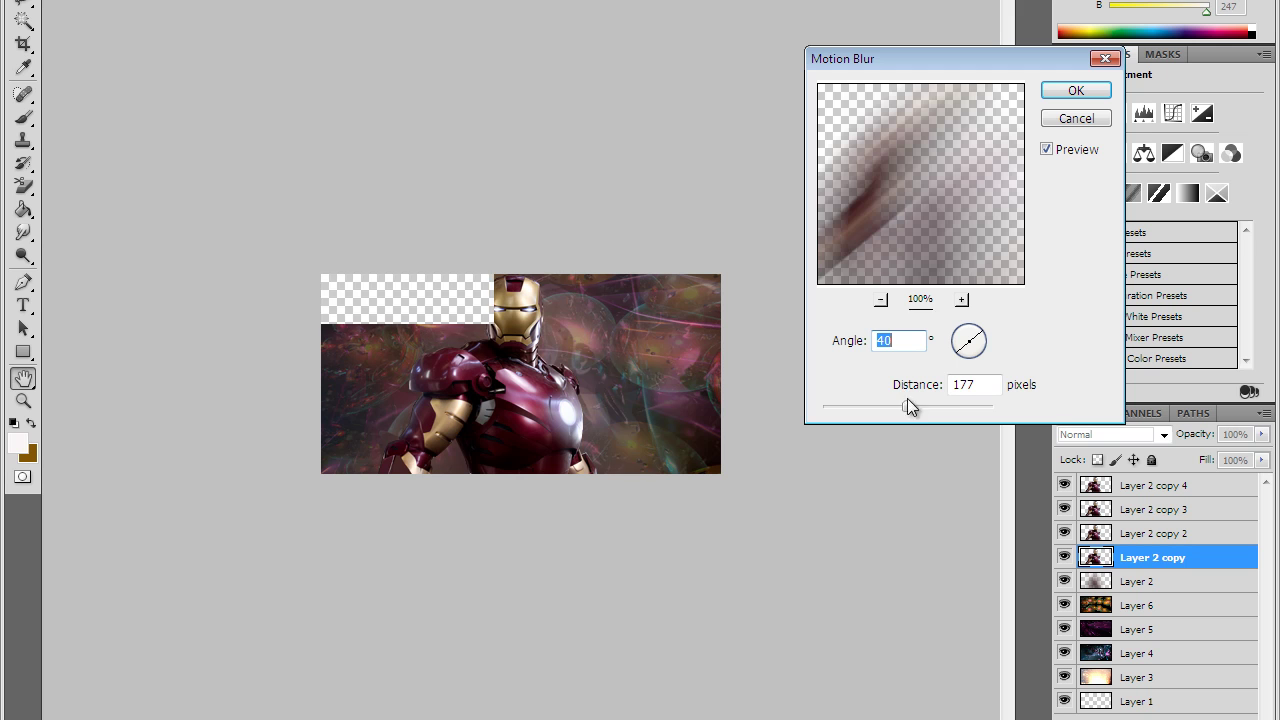
{"action": "left_click", "coordinate": [885, 340]}
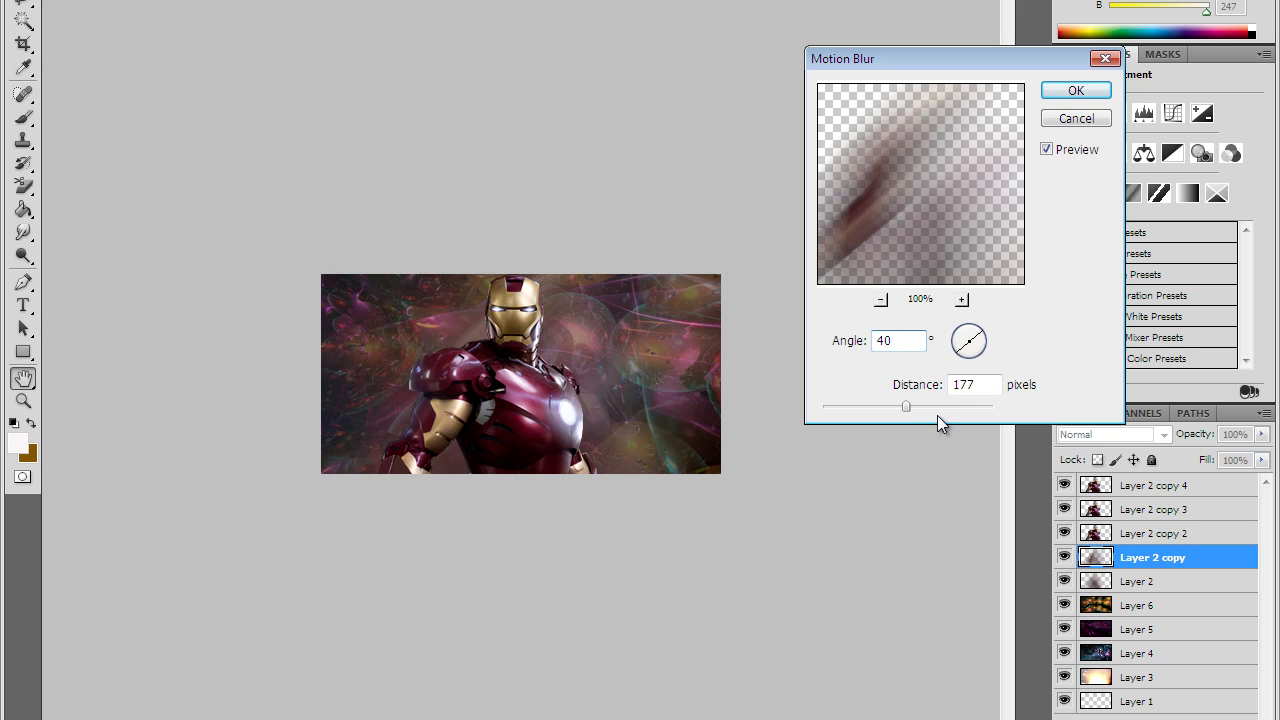
{"action": "key", "text": "Tab"}
{"action": "type", "text": "200"}
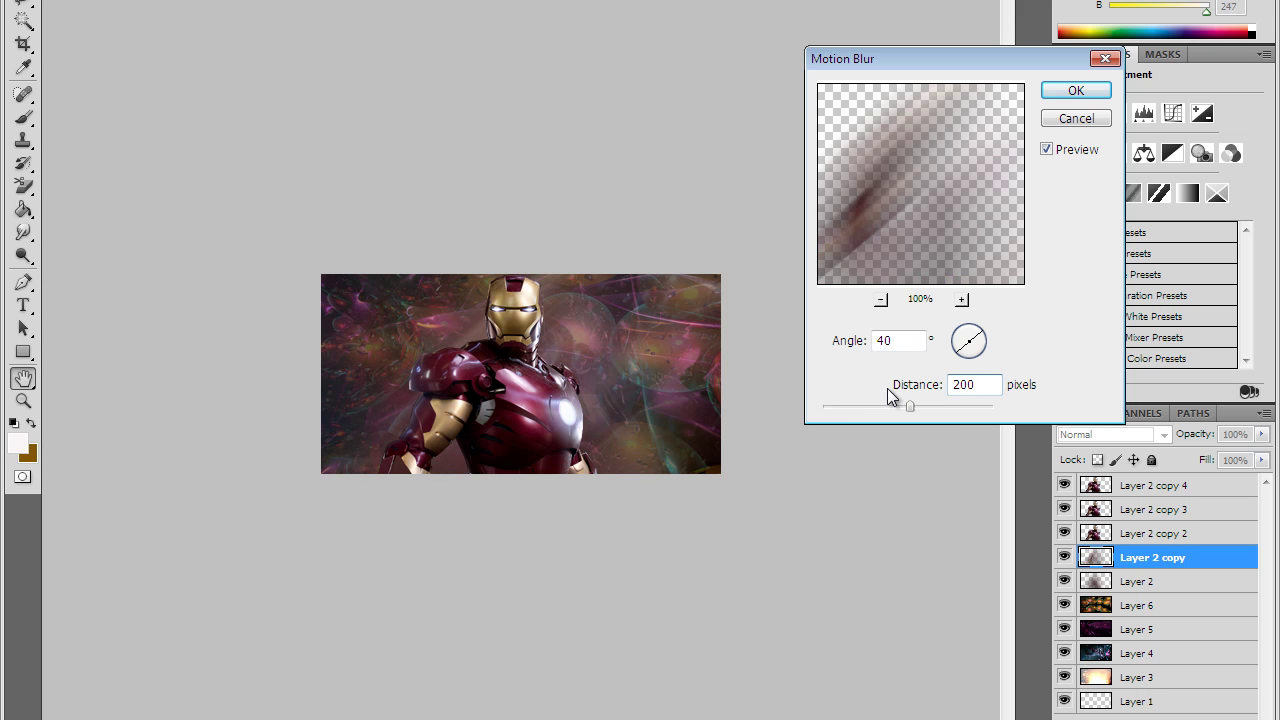
{"action": "key", "text": "BackSpace"}
{"action": "key", "text": "BackSpace"}
{"action": "key", "text": "BackSpace"}
{"action": "type", "text": "1"}
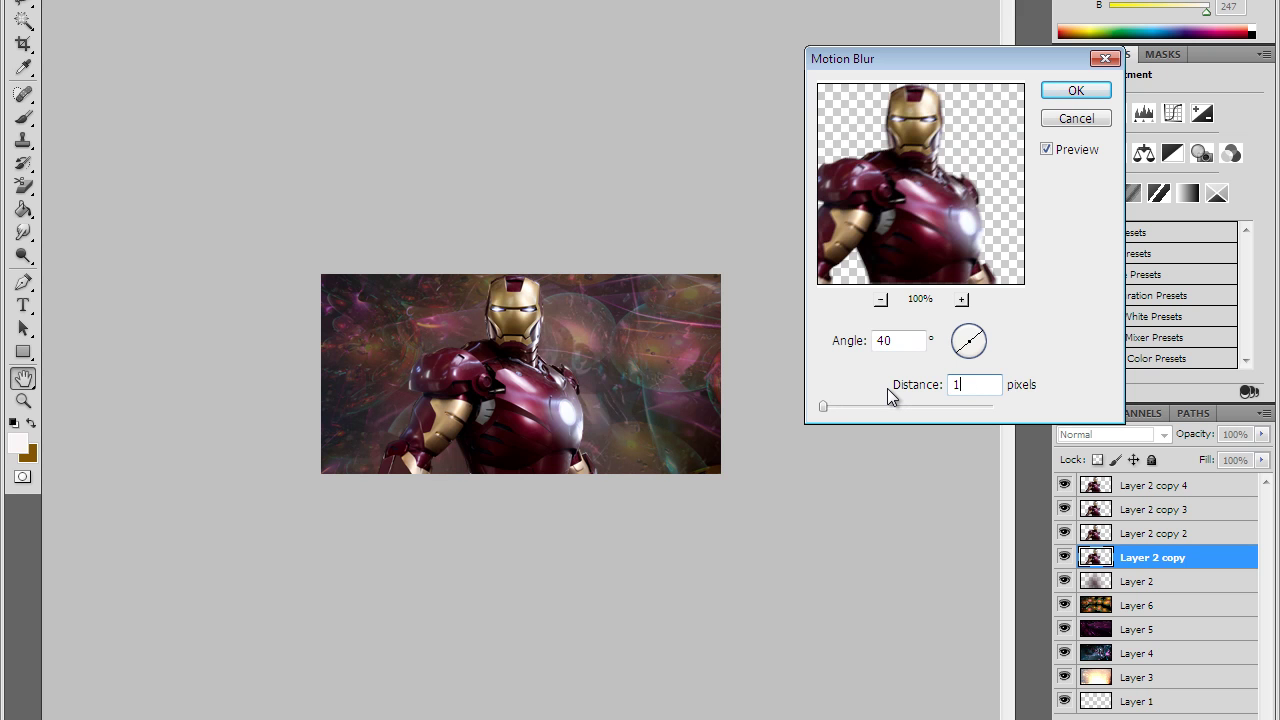
{"action": "type", "text": "50"}
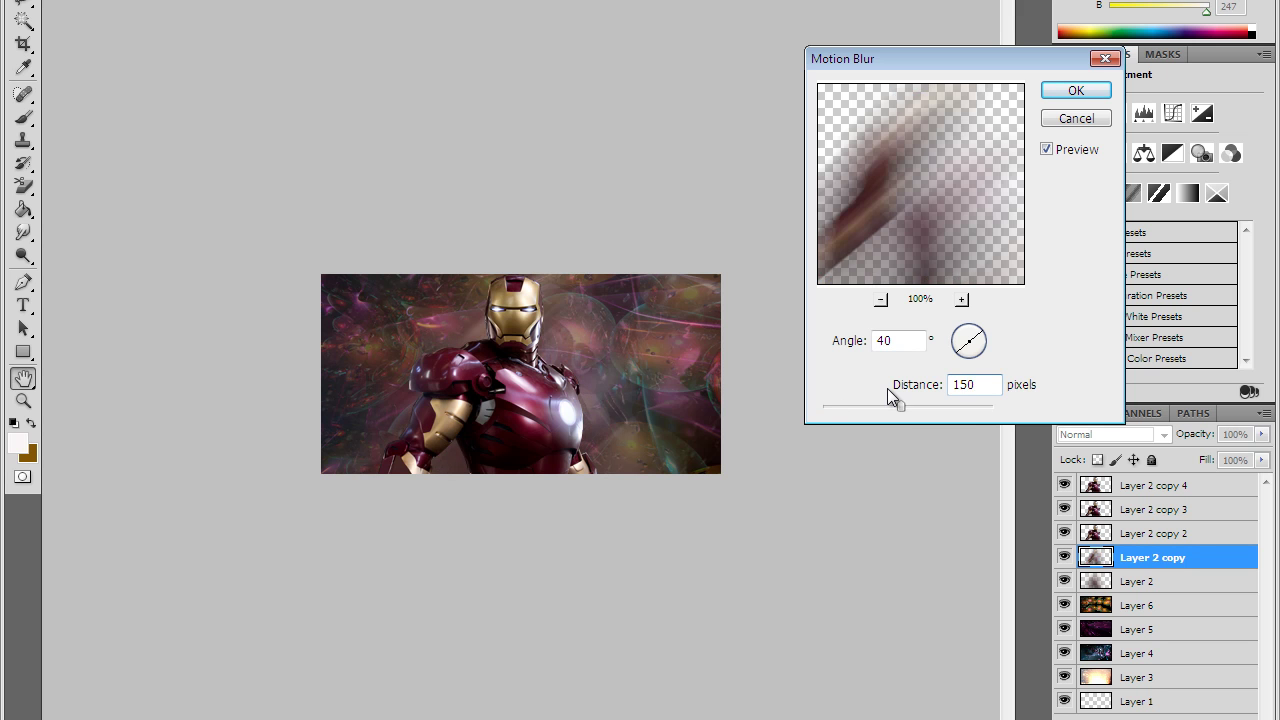
{"action": "key", "text": "BackSpace"}
{"action": "key", "text": "BackSpace"}
{"action": "key", "text": "BackSpace"}
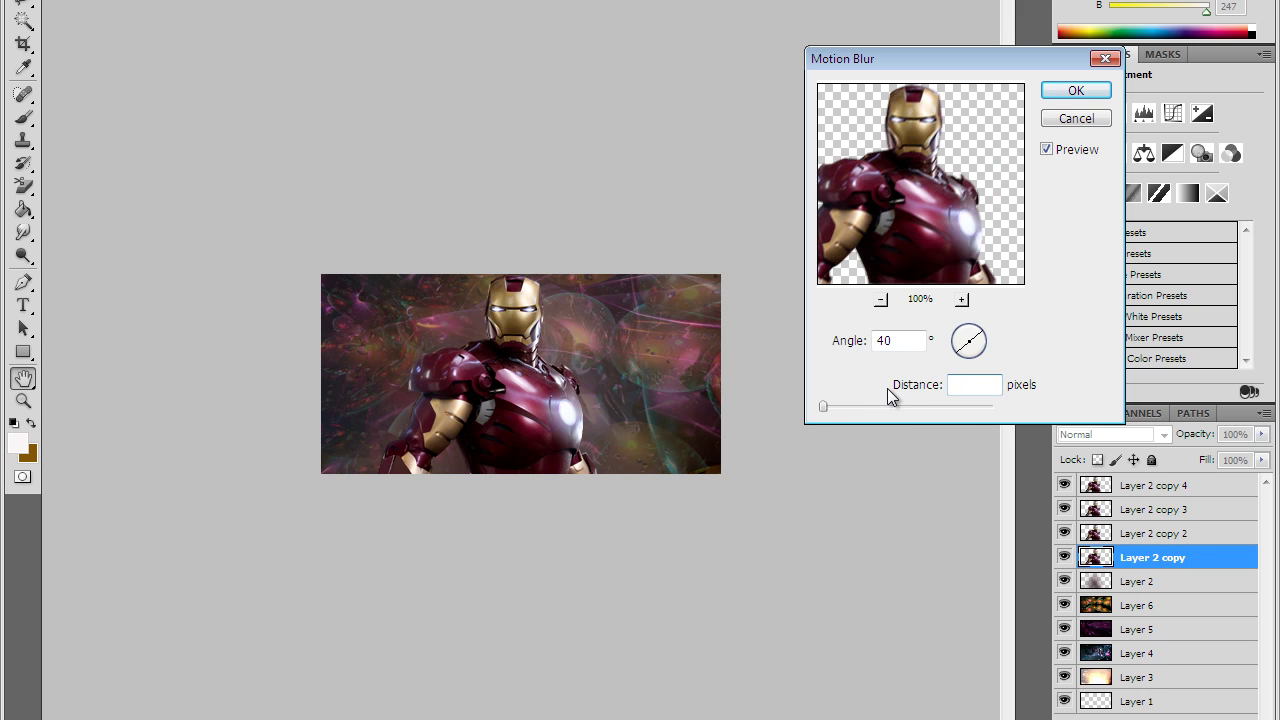
{"action": "type", "text": "200"}
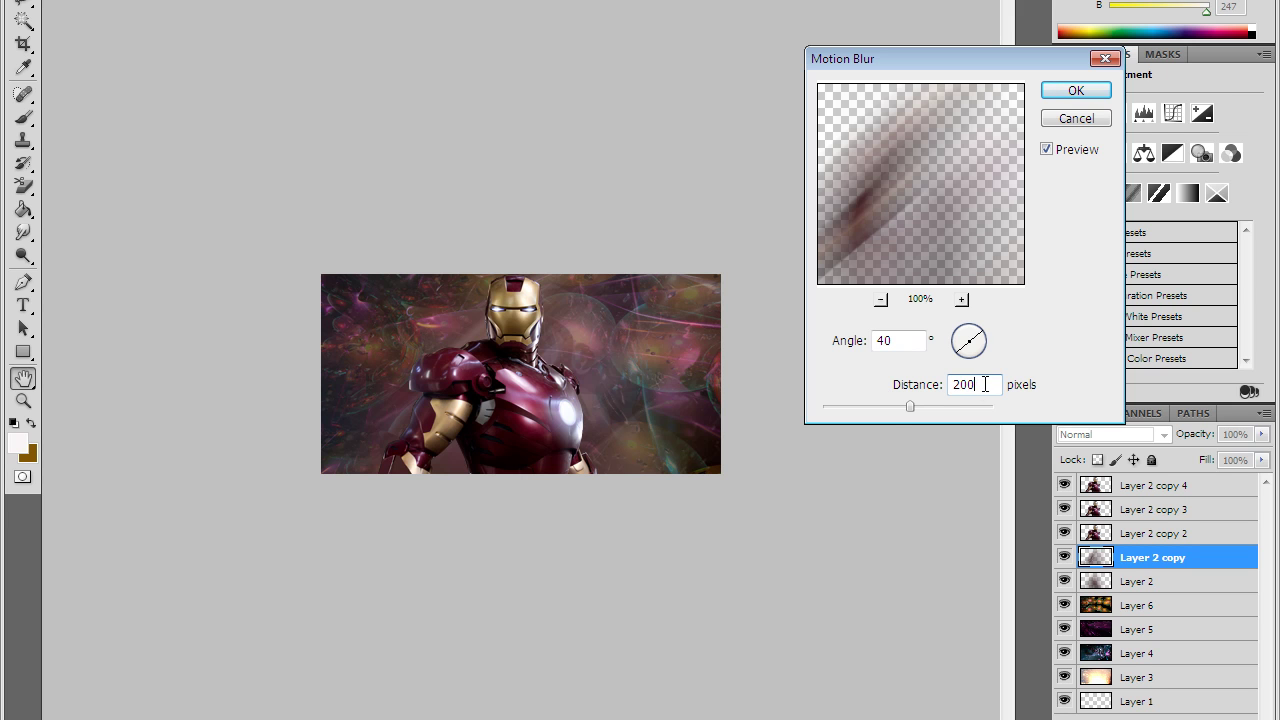
{"action": "left_click", "coordinate": [1056, 94]}
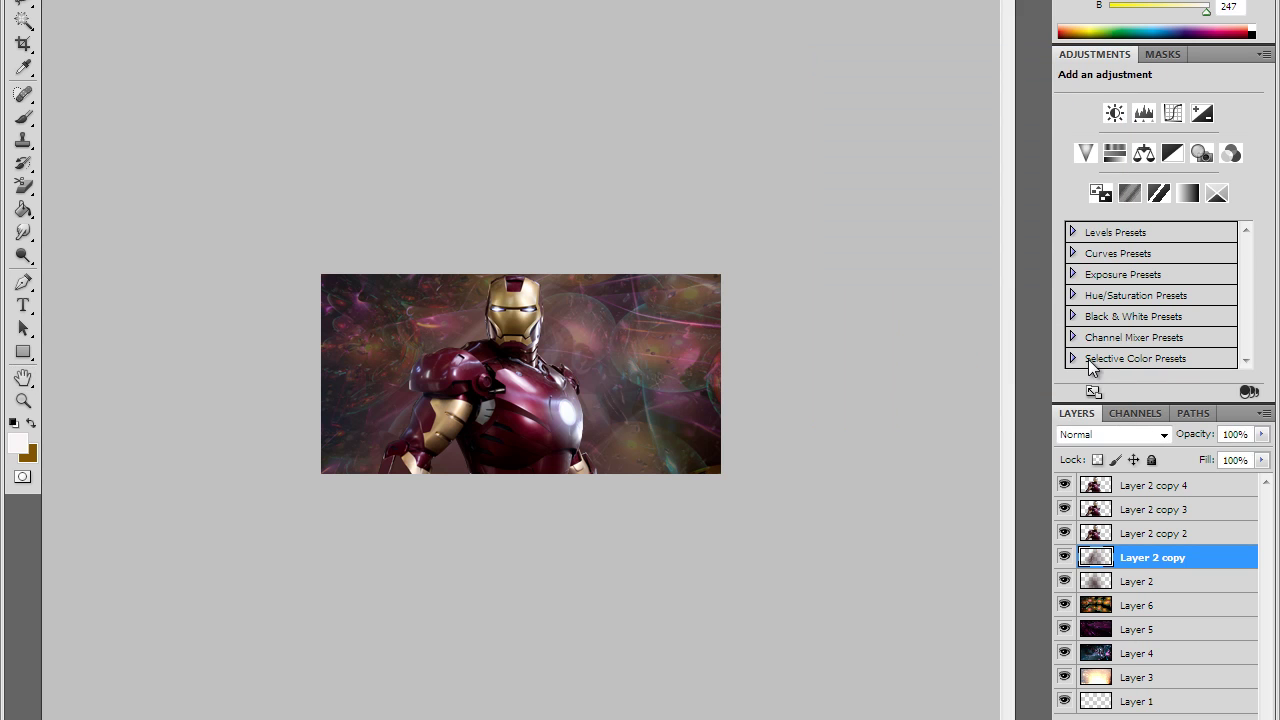
- Apply a 2-pixel Gaussian Blur to Layer 2 copy 2
{"action": "left_click", "coordinate": [1148, 536]}
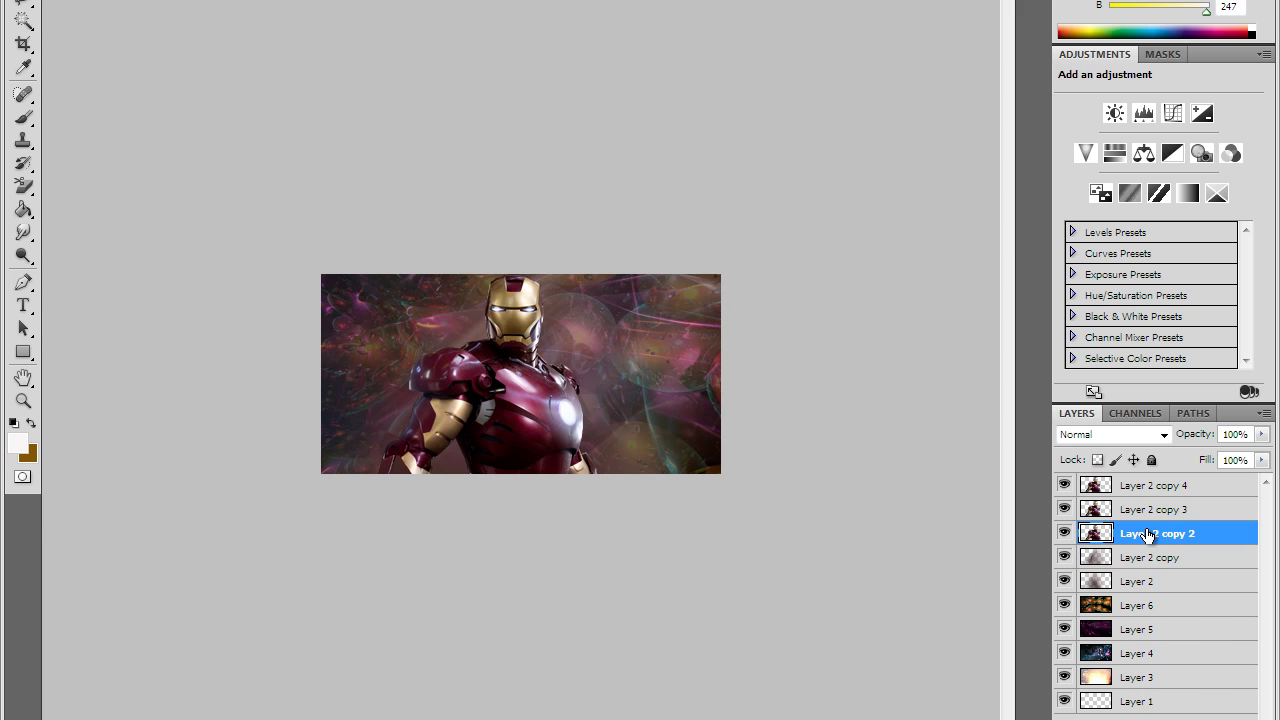
{"action": "left_click", "coordinate": [285, 0]}
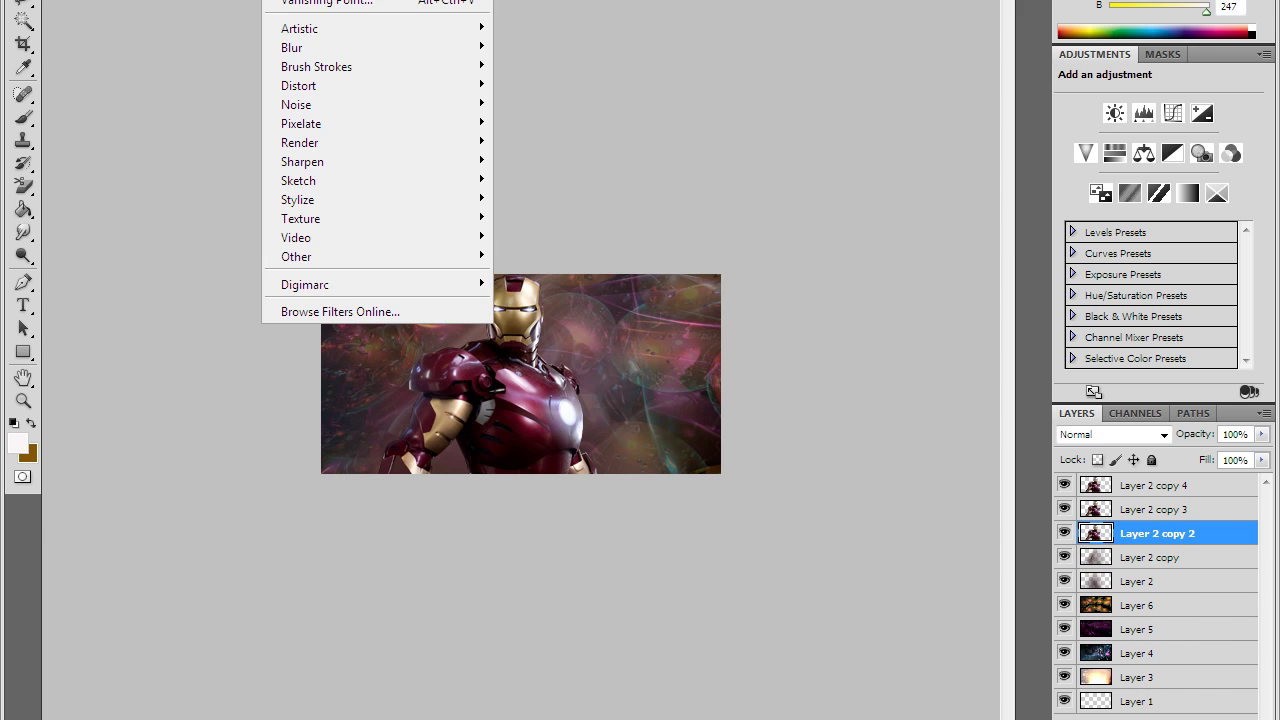
{"action": "mouse_move", "coordinate": [383, 47]}
{"action": "left_click", "coordinate": [548, 123]}
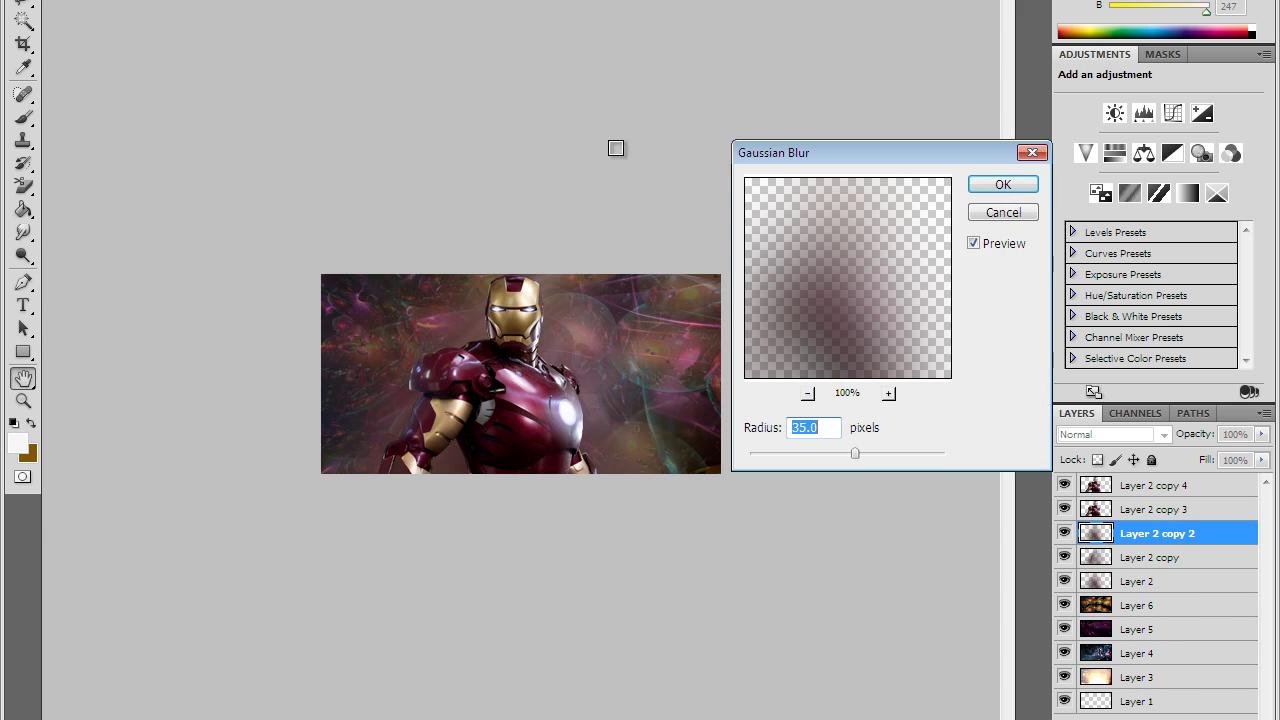
{"action": "left_click", "coordinate": [834, 428]}
{"action": "double_click", "coordinate": [834, 428]}
{"action": "type", "text": "2"}
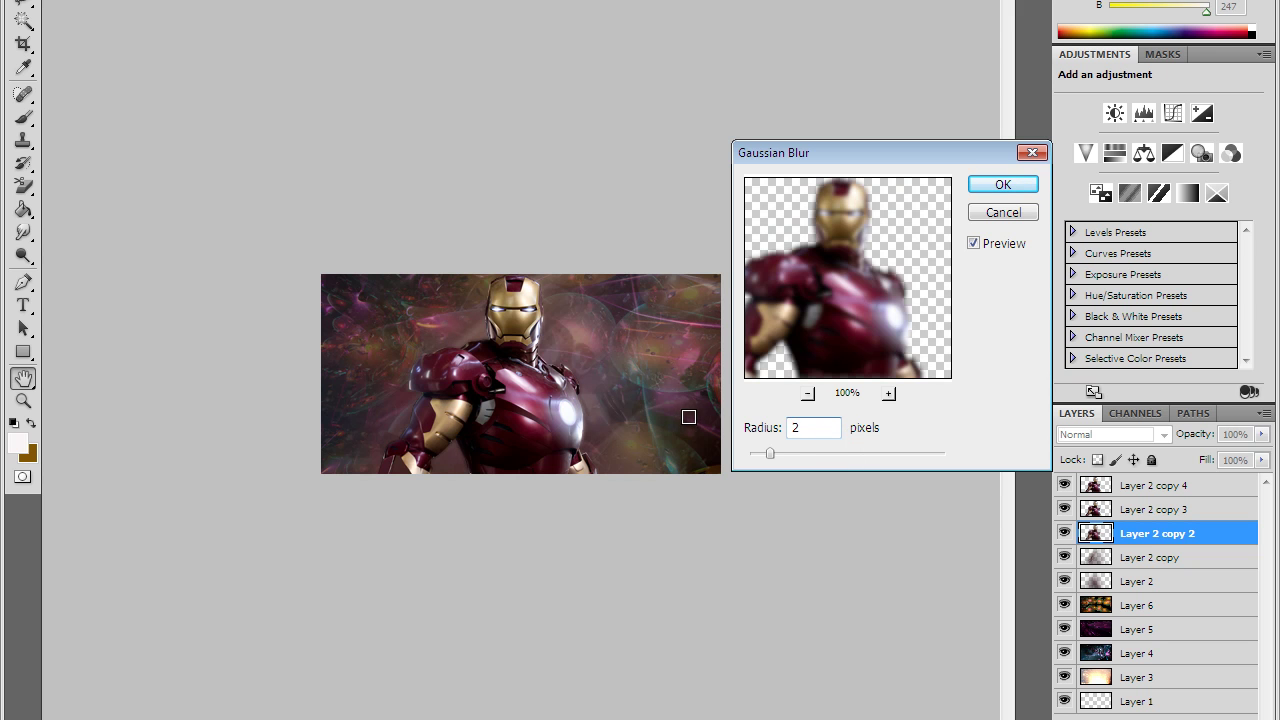
{"action": "left_click", "coordinate": [1003, 184]}
{"action": "left_click", "coordinate": [1177, 512]}
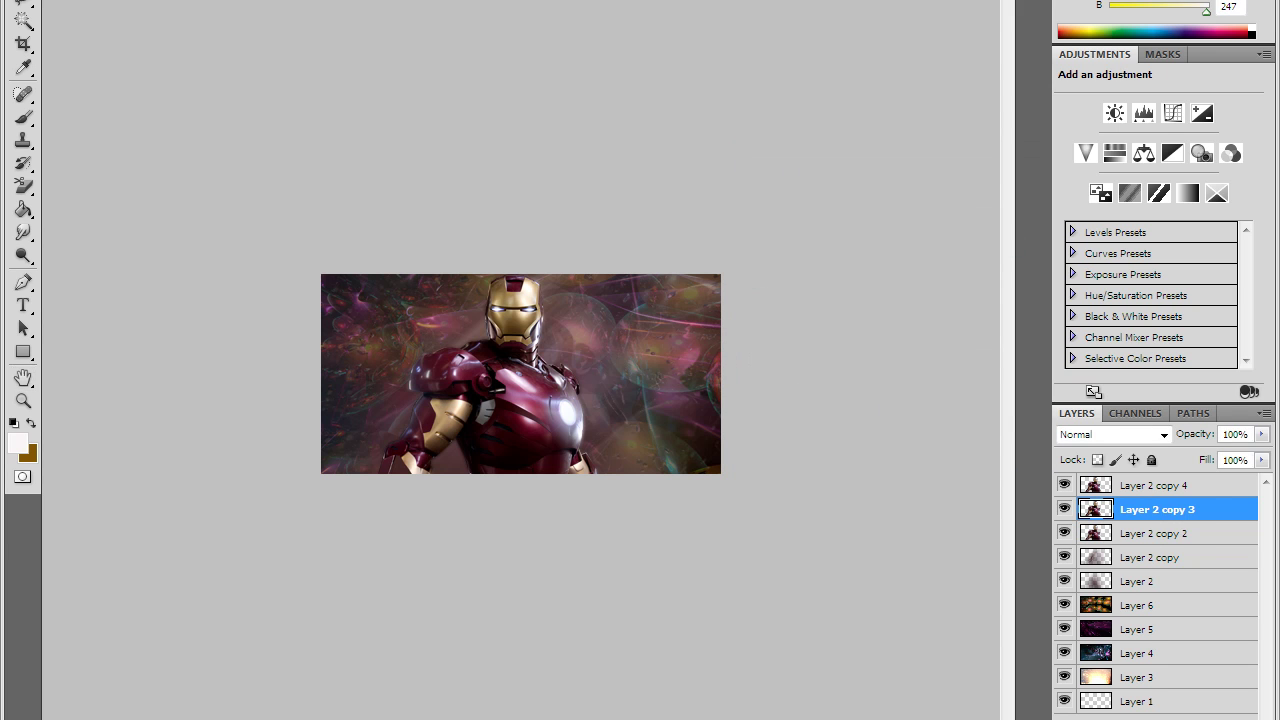
- Apply a 1.5-pixel Gaussian Blur to Layer 2 copy 3
{"action": "left_click", "coordinate": [290, 0]}
{"action": "mouse_move", "coordinate": [391, 51]}
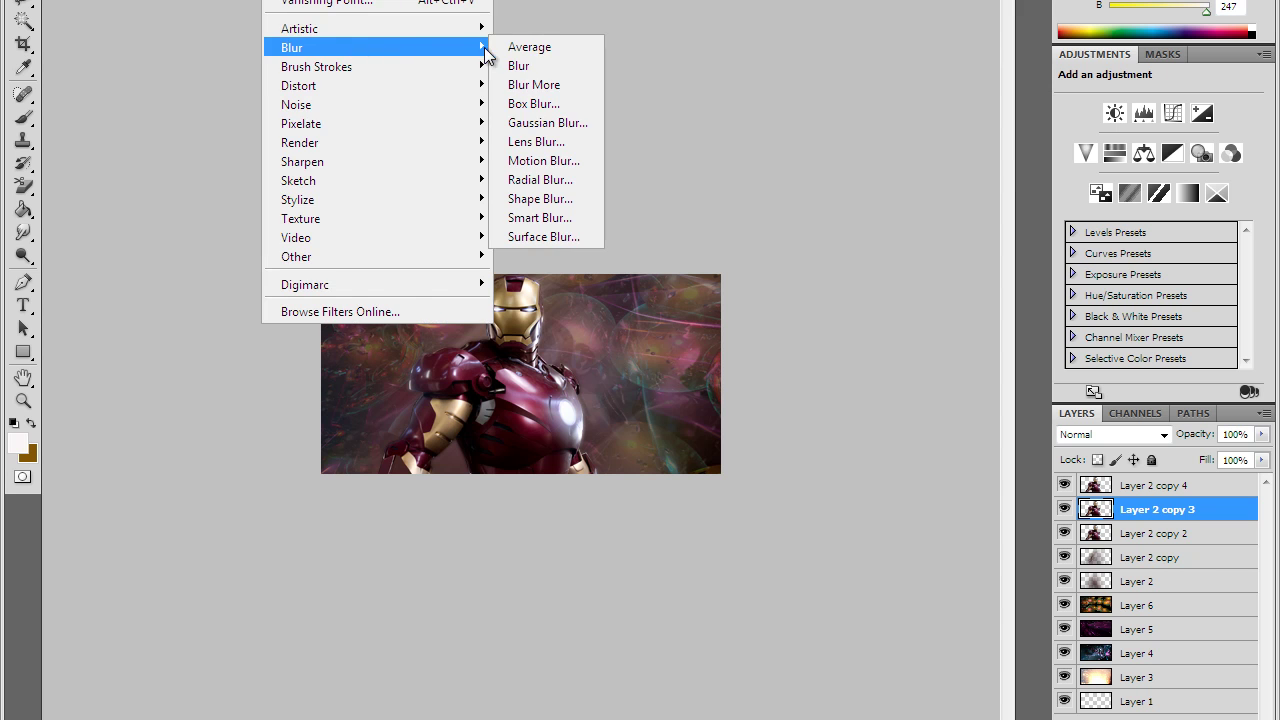
{"action": "left_click", "coordinate": [577, 123]}
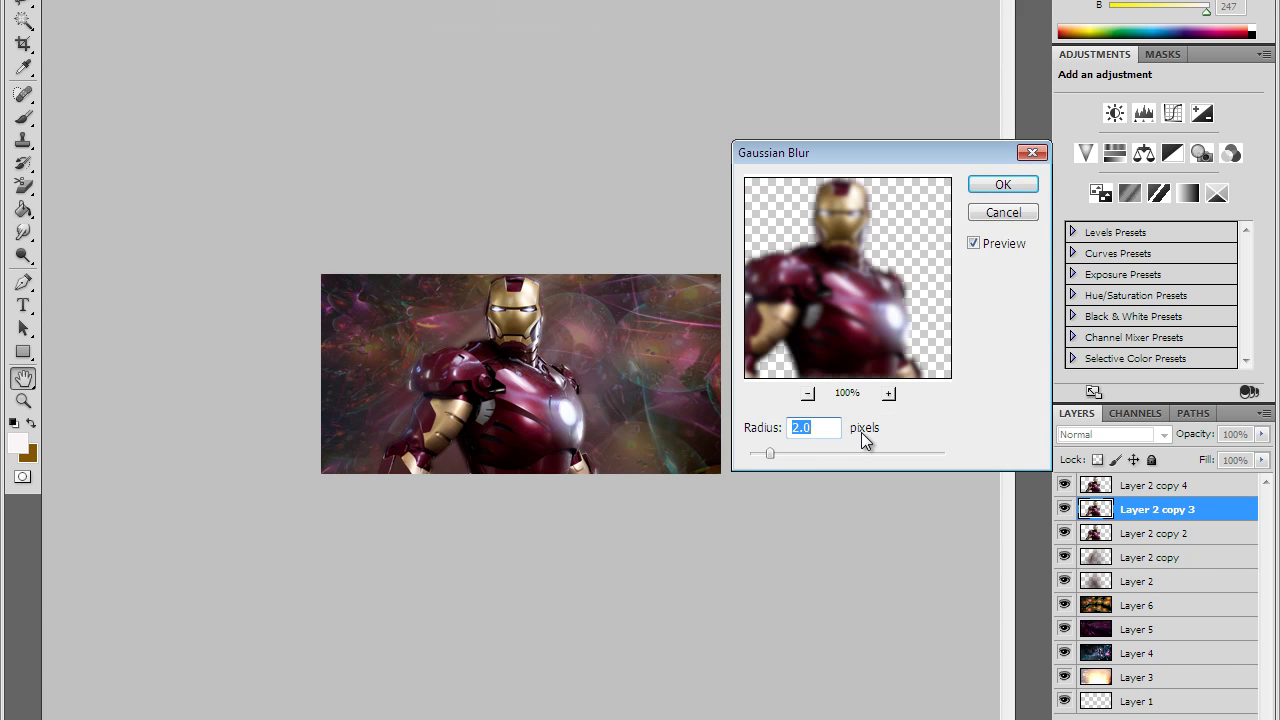
{"action": "type", "text": "1.5"}
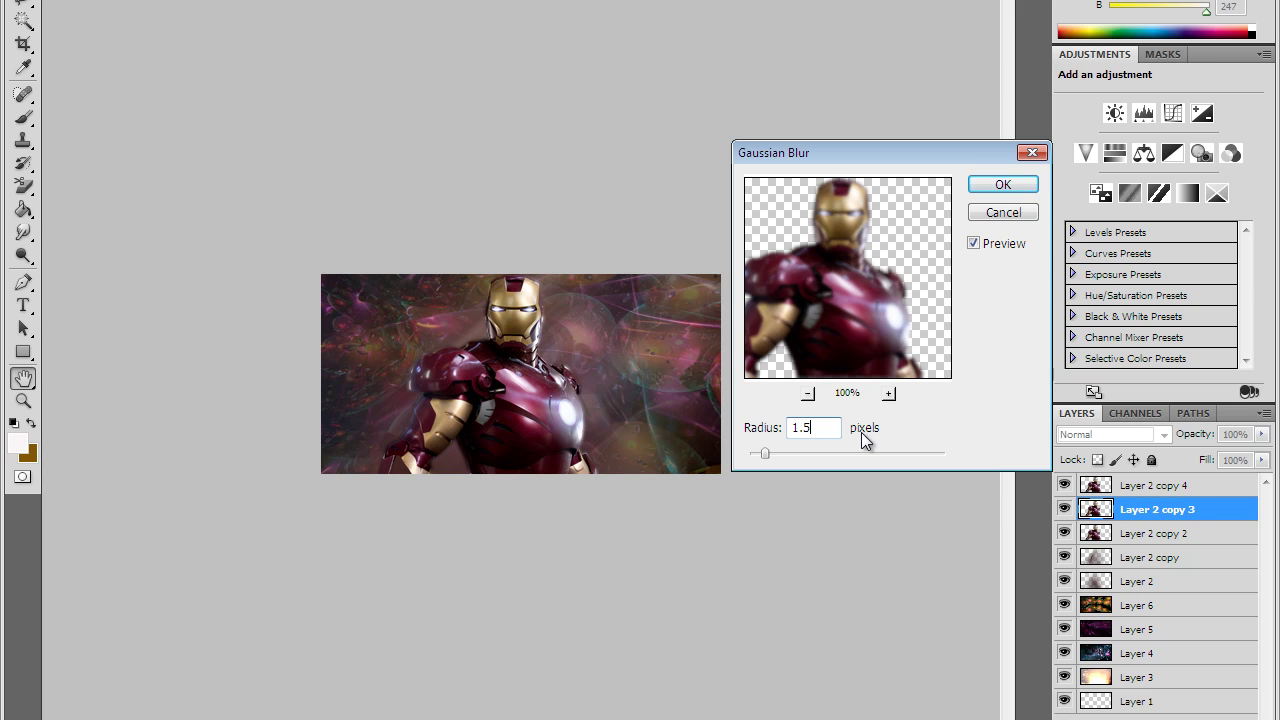
{"action": "key", "text": "Tab"}
{"action": "type", "text": "9"}
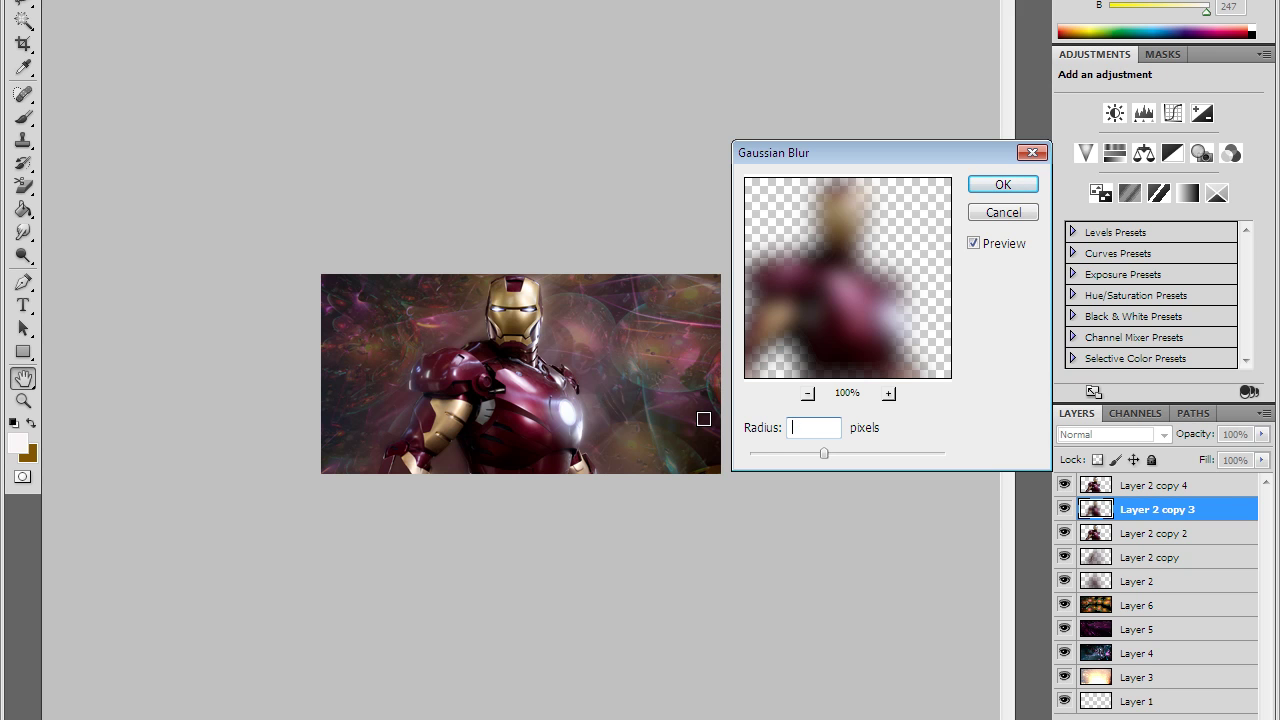
{"action": "type", "text": "1.5"}
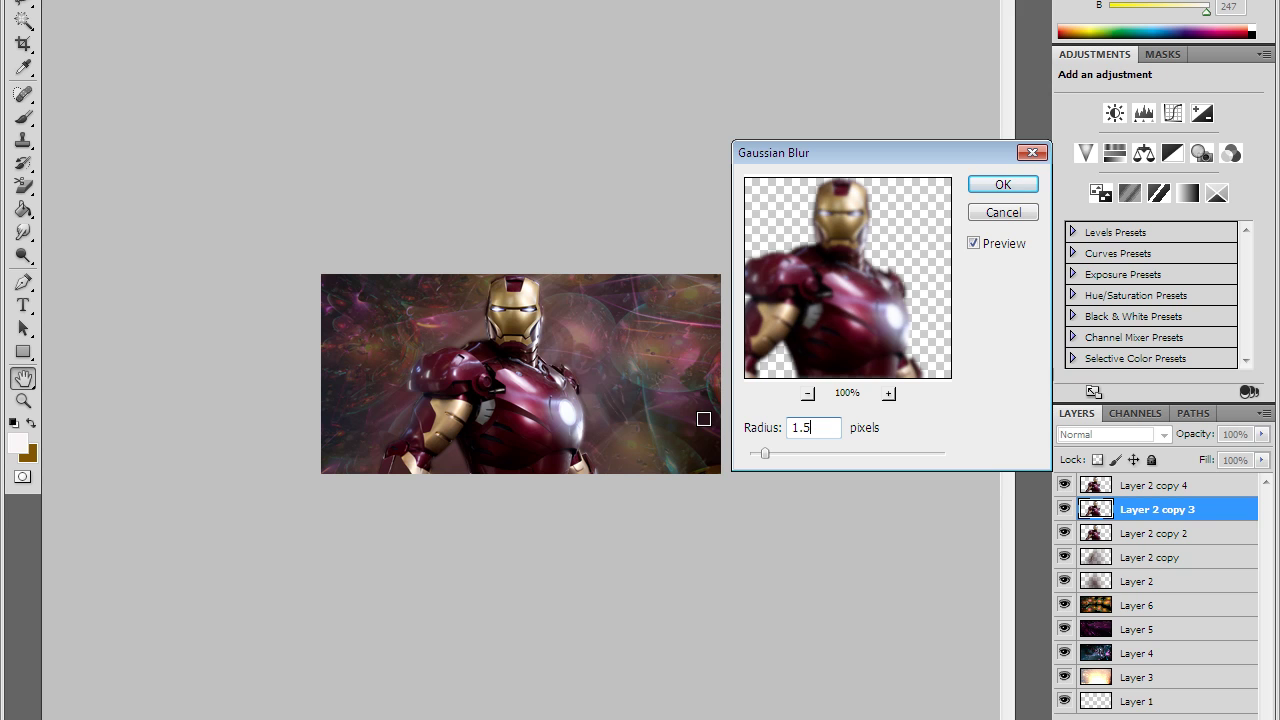
{"action": "left_click", "coordinate": [1002, 186]}
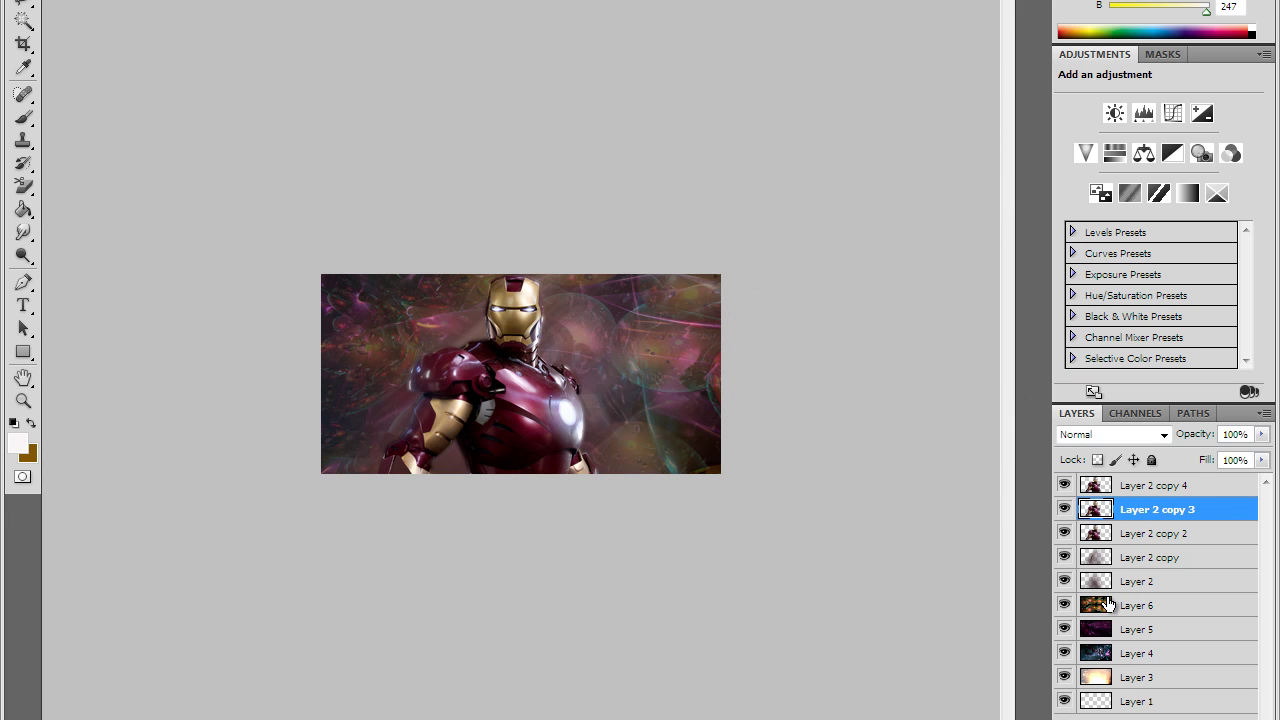
- Select the top layer, Layer 2 copy 4, in the Layers panel
{"action": "left_click", "coordinate": [1160, 486]}
{"action": "left_click", "coordinate": [1162, 512]}
{"action": "left_click", "coordinate": [1163, 533]}
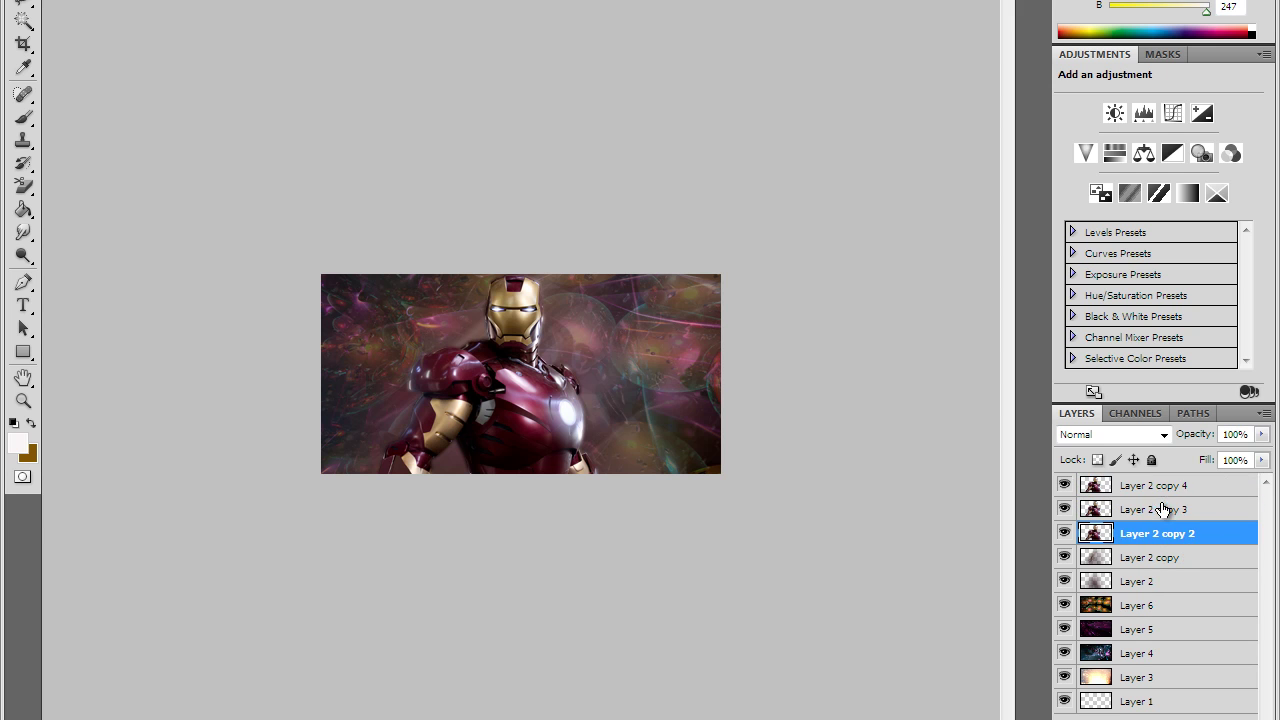
{"action": "left_click", "coordinate": [1160, 486]}
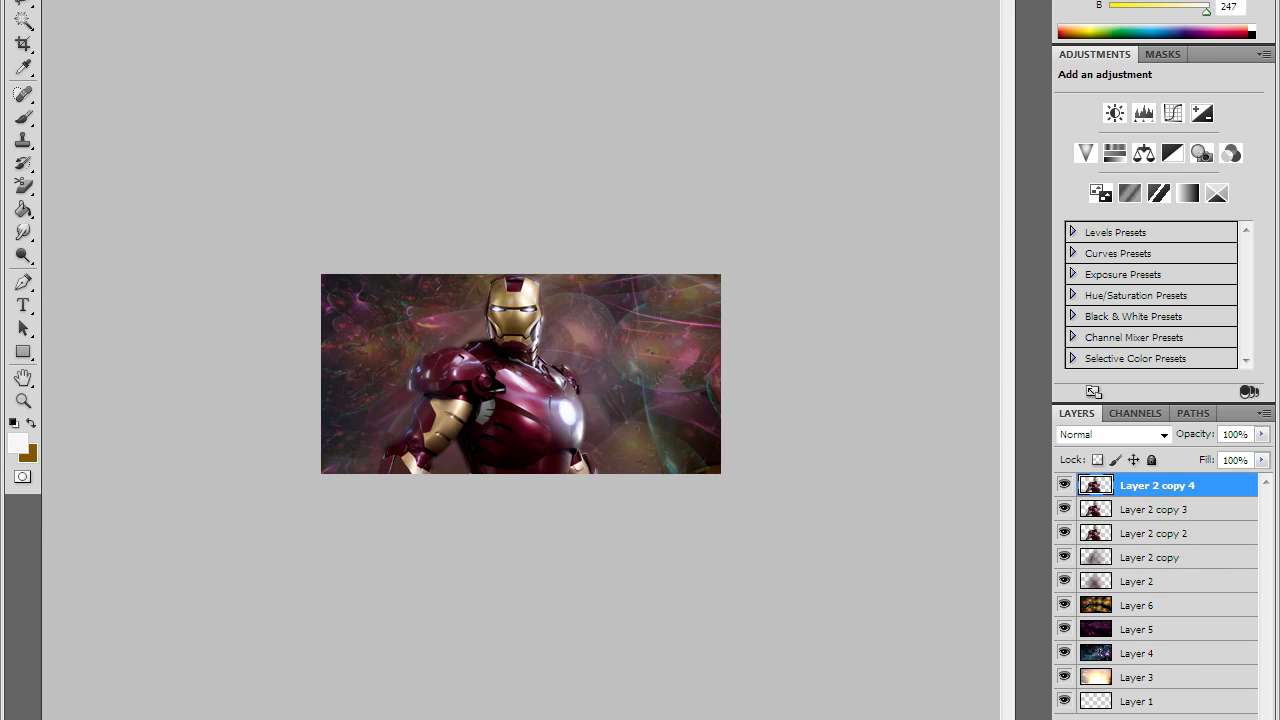
- Add Layer 7 and fill it with the helmet's gold colour (a38851) sampled from the image
{"action": "key", "text": "ctrl+shift+alt+n"}
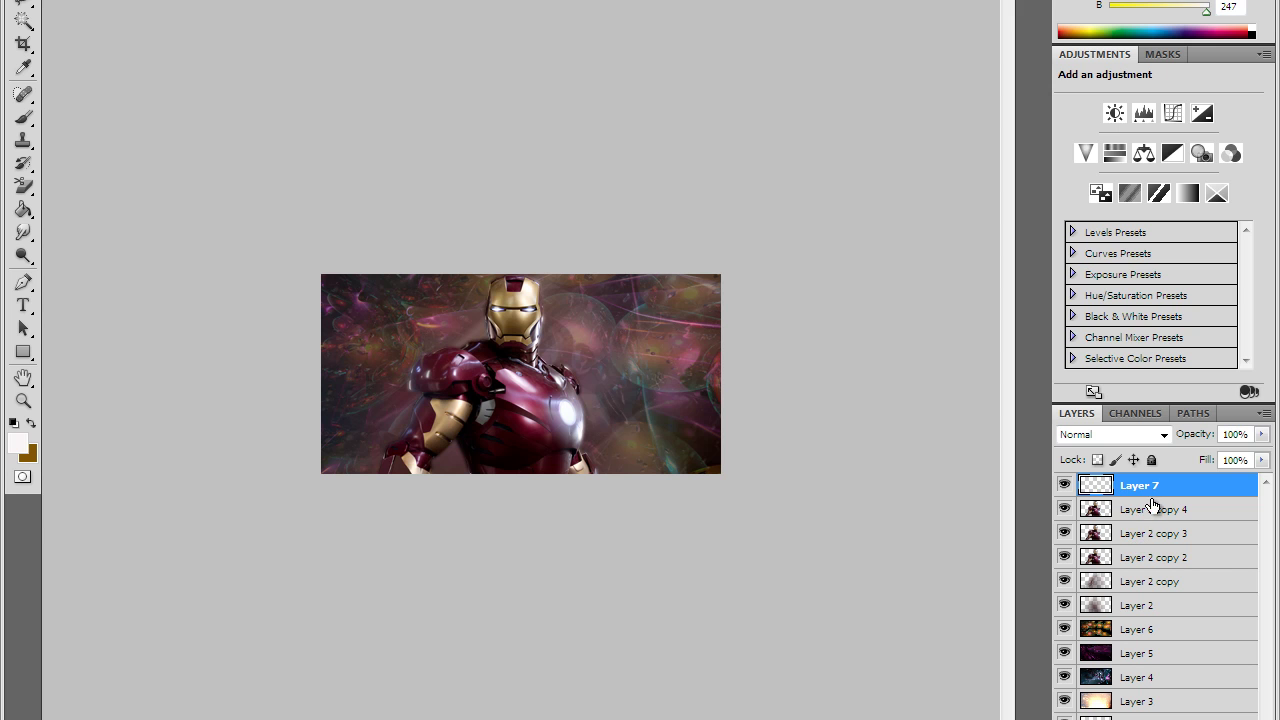
{"action": "left_click", "coordinate": [1145, 512]}
{"action": "left_click", "coordinate": [1140, 486]}
{"action": "left_click", "coordinate": [18, 444]}
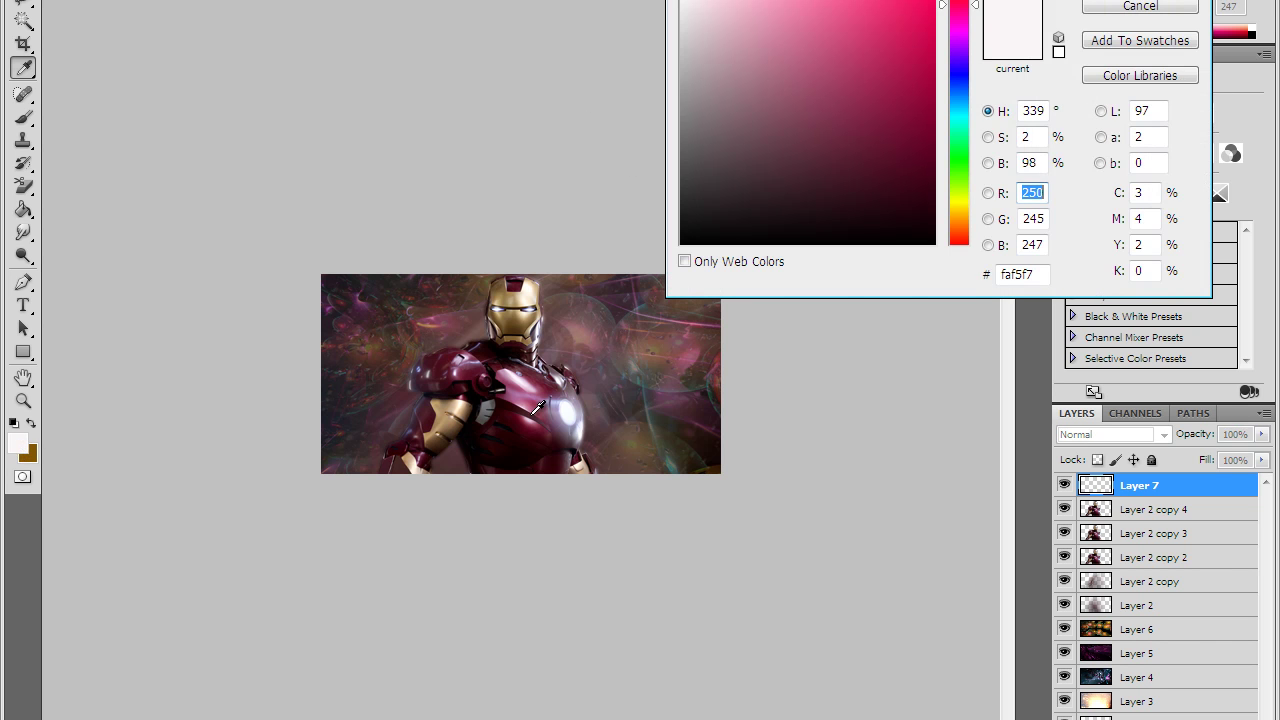
{"action": "left_click", "coordinate": [506, 292]}
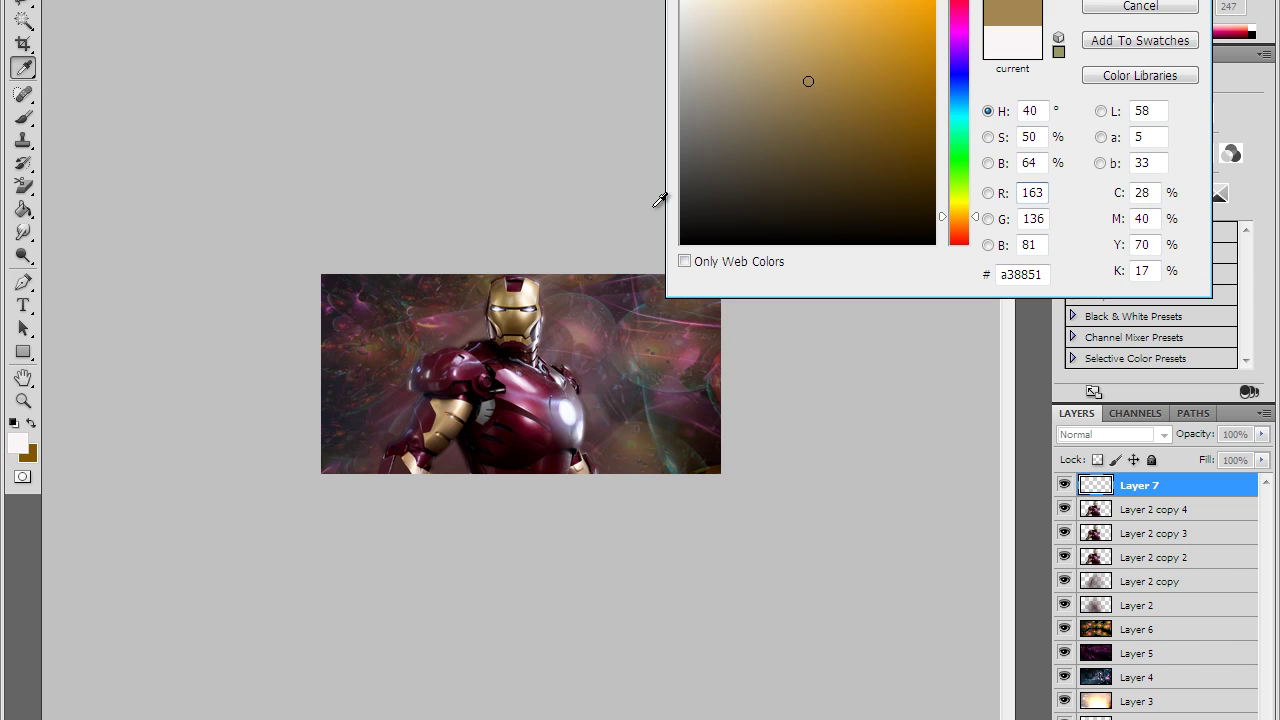
{"action": "left_click", "coordinate": [1130, 7]}
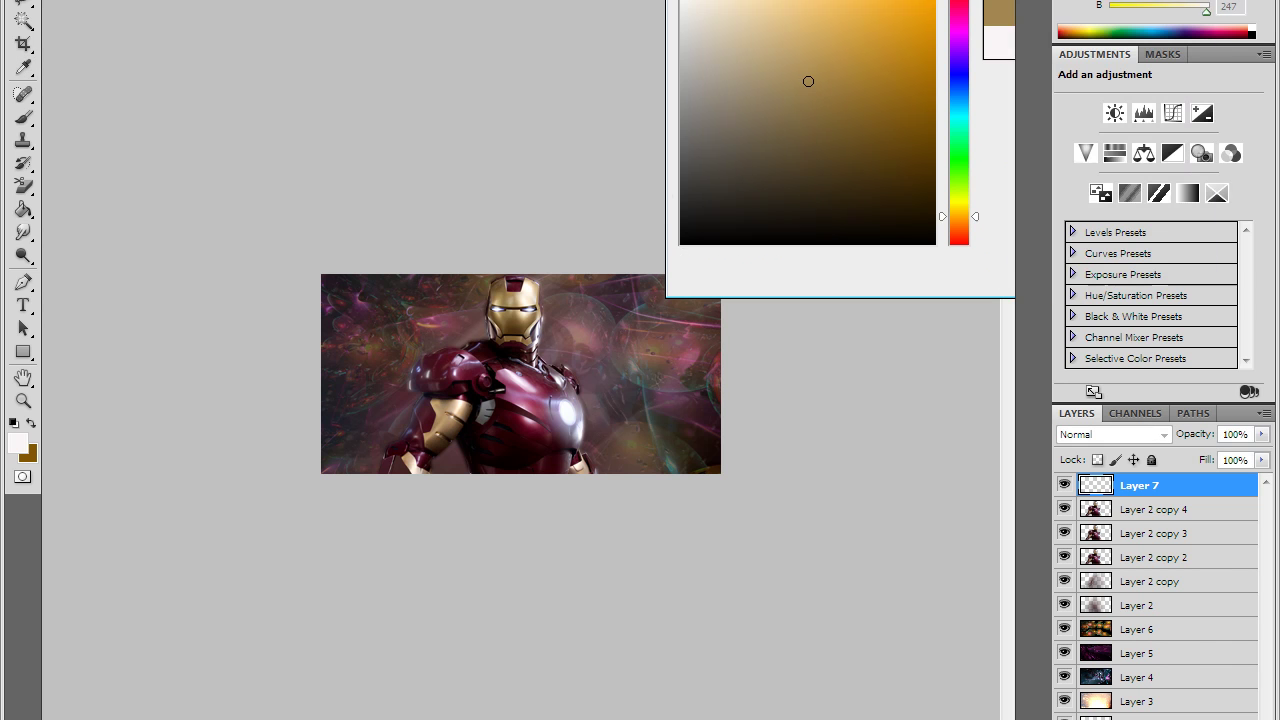
{"action": "left_click", "coordinate": [23, 232]}
{"action": "left_click", "coordinate": [23, 209]}
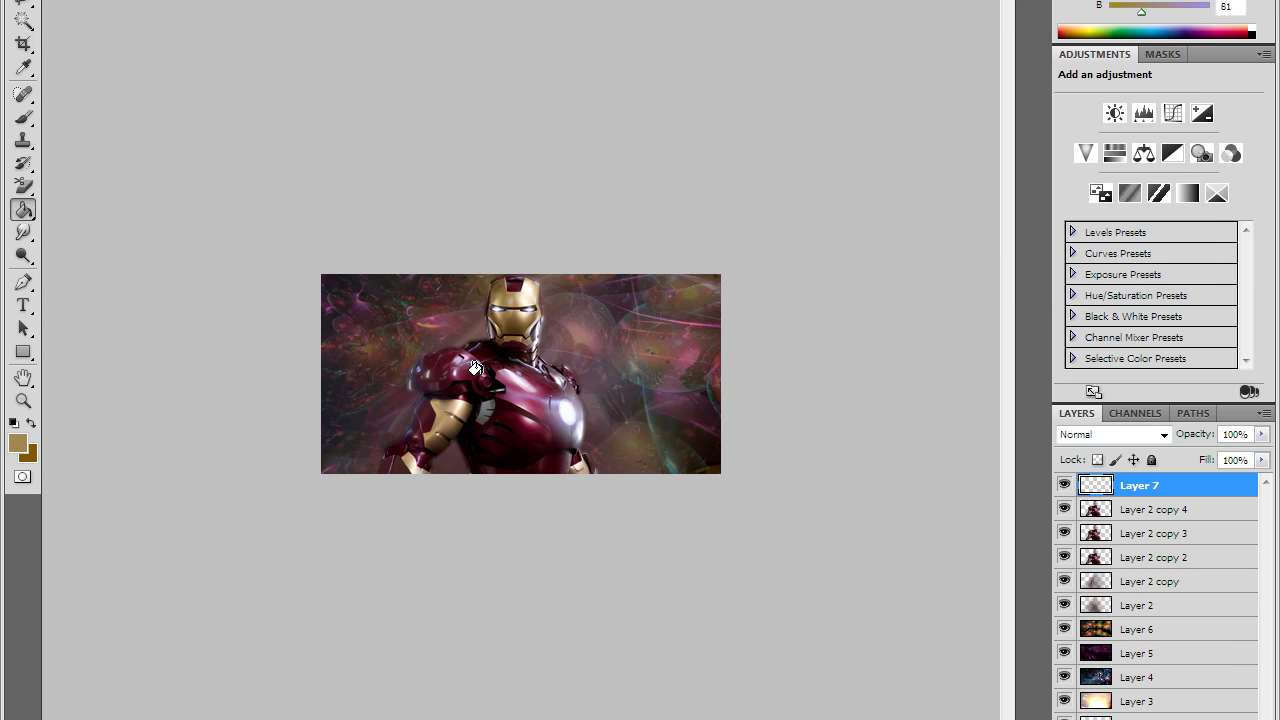
{"action": "left_click", "coordinate": [434, 353]}
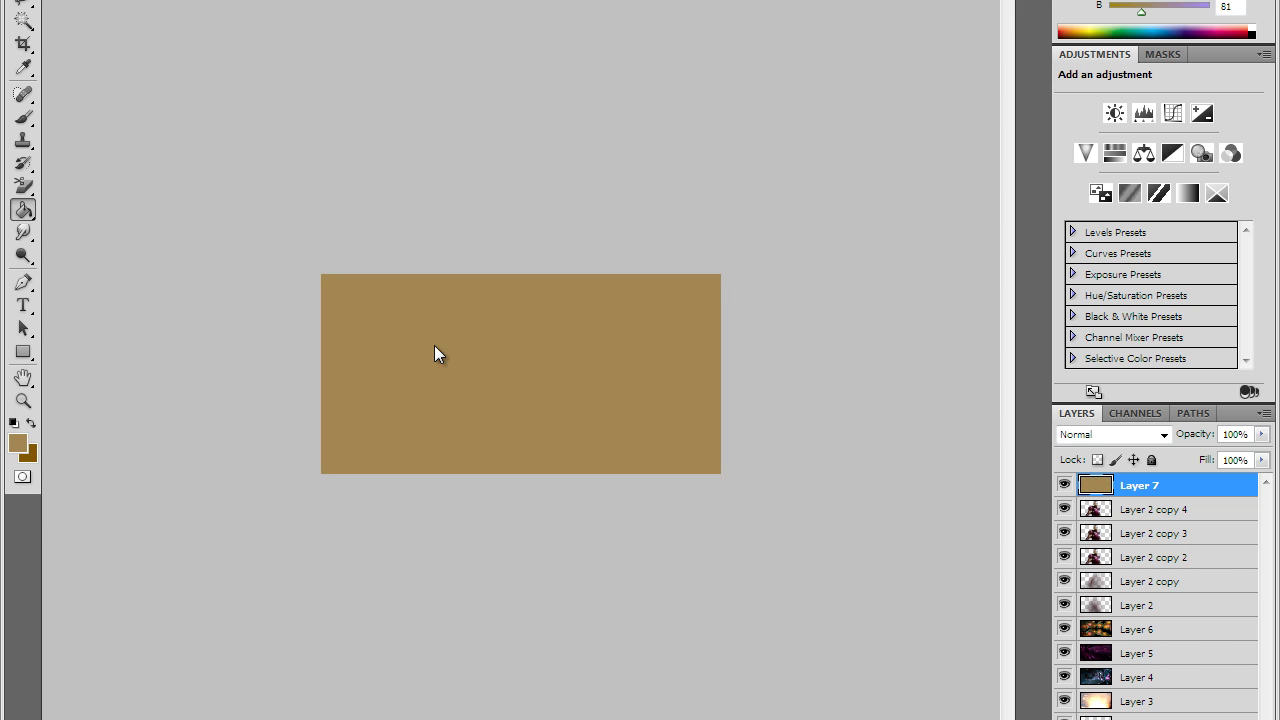
- Set Layer 7 to Soft Light at 40% opacity and add empty Layer 8 above
{"action": "left_click", "coordinate": [1262, 434]}
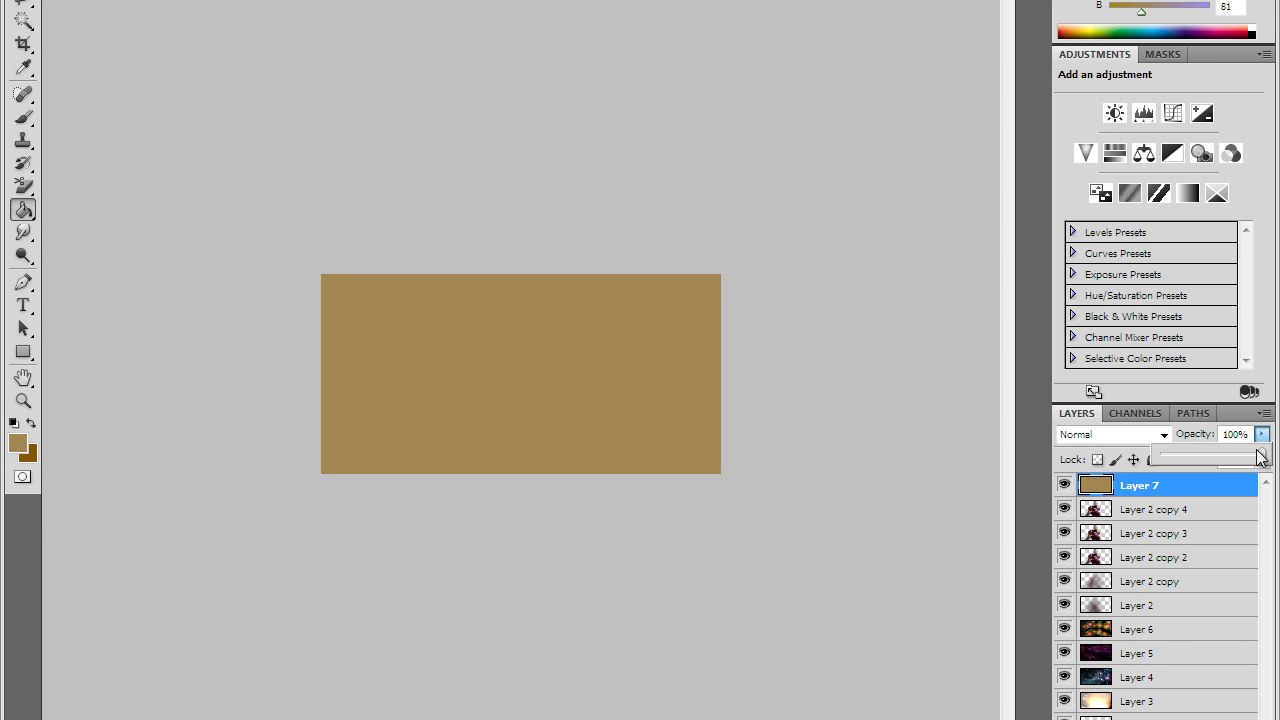
{"action": "left_click_drag", "start_coordinate": [1260, 456], "coordinate": [1202, 468]}
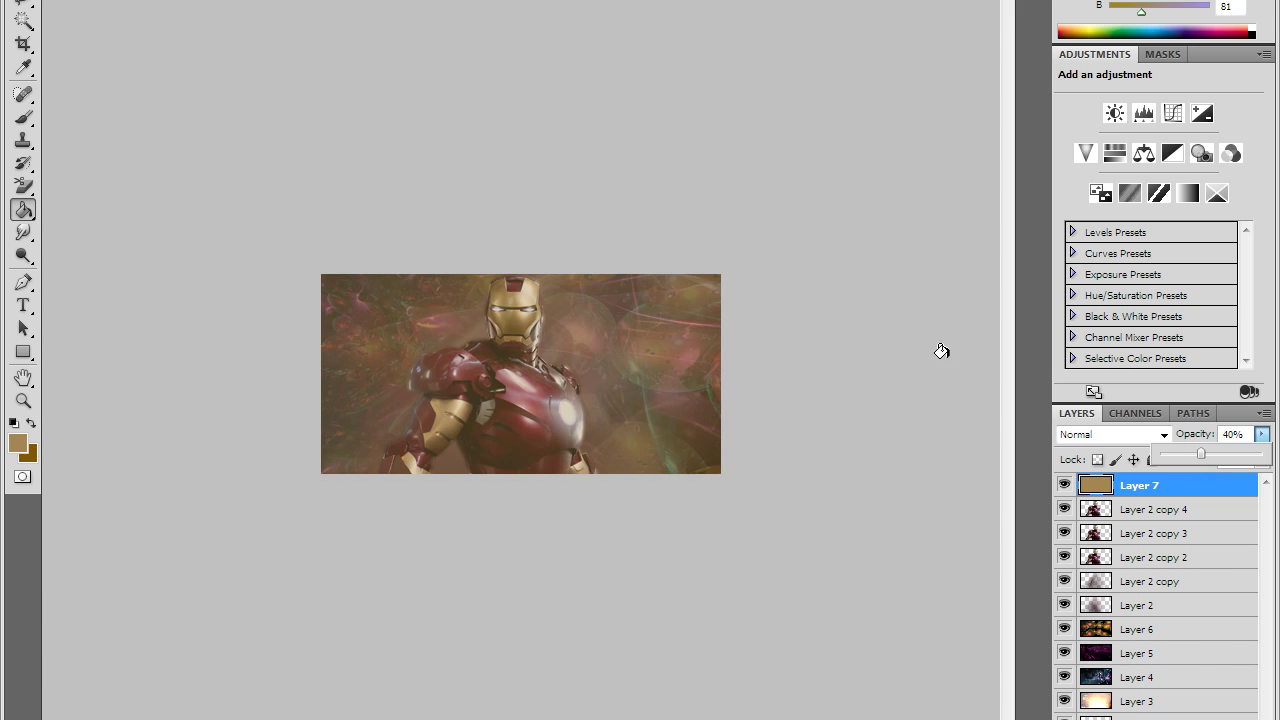
{"action": "left_click", "coordinate": [1164, 434]}
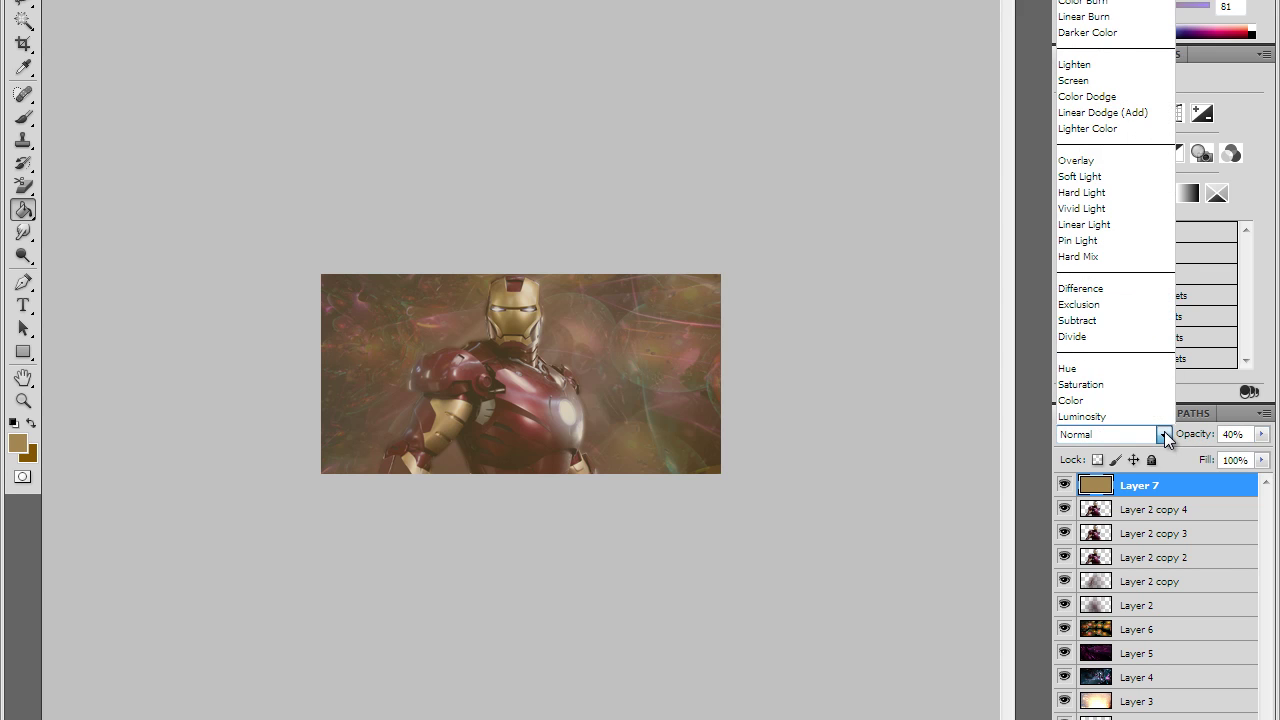
{"action": "left_click", "coordinate": [1132, 175]}
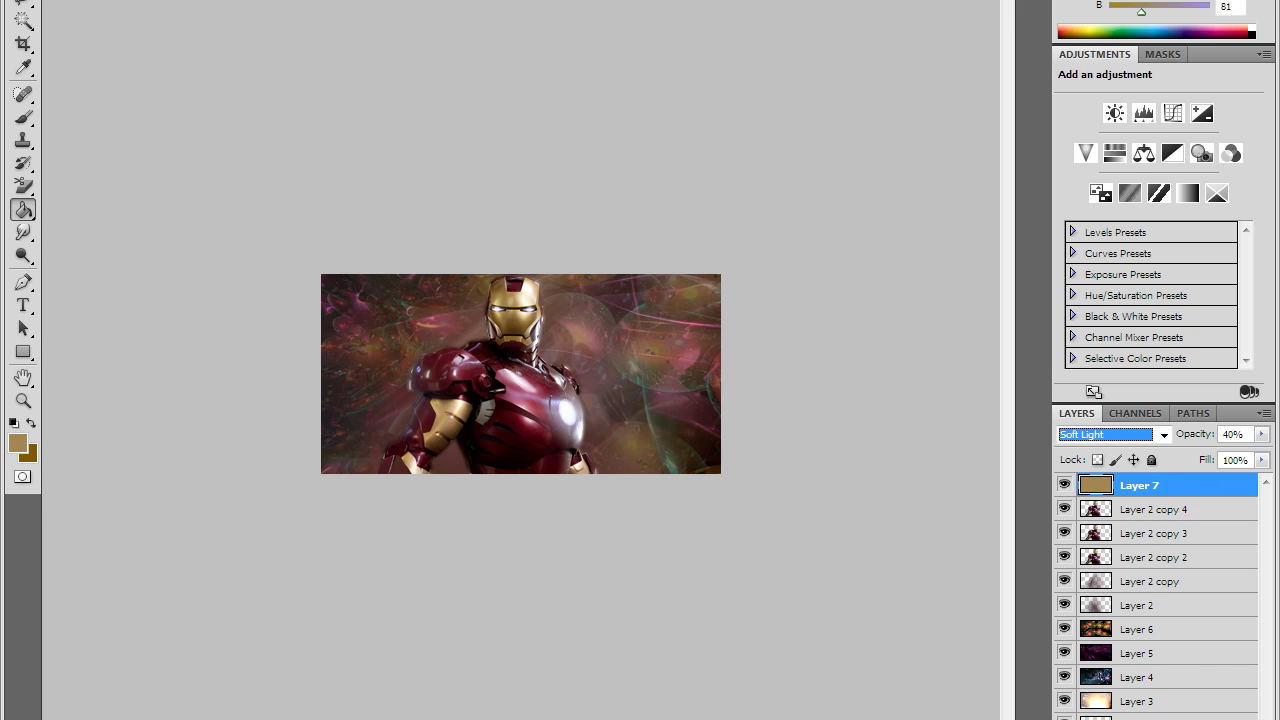
{"action": "key", "text": "ctrl+shift+alt+n"}
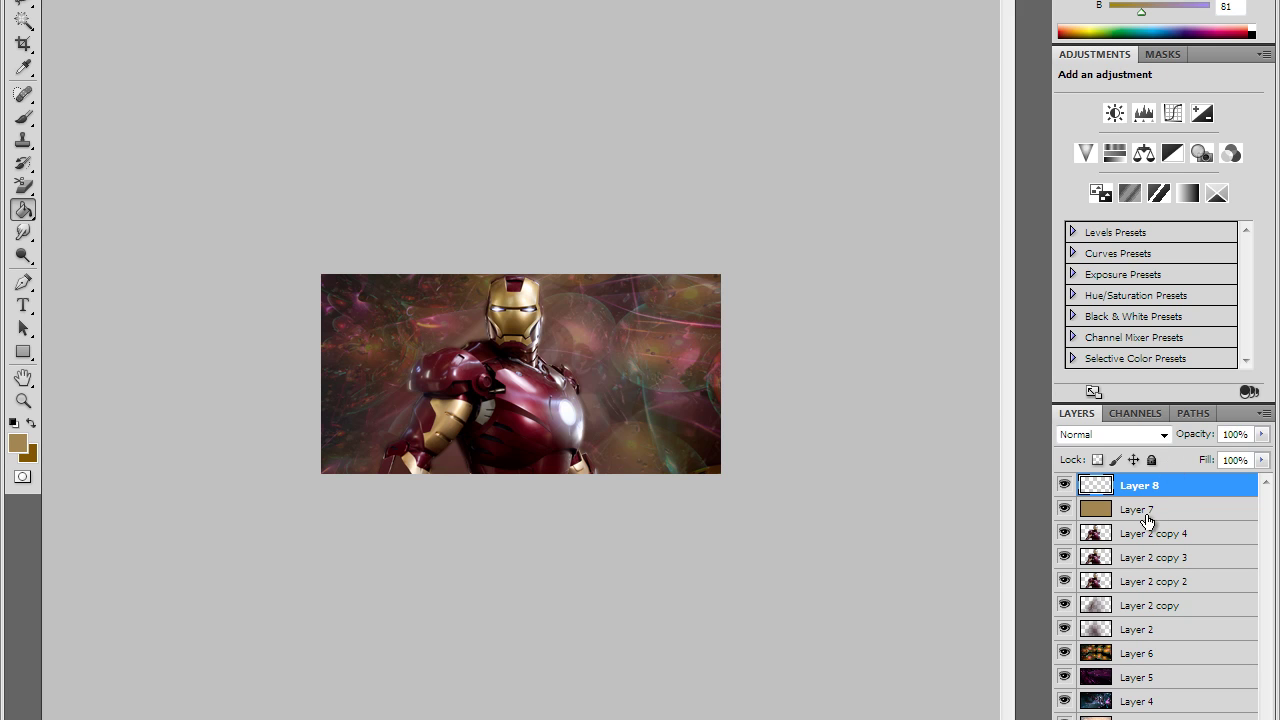
- Move Layer 8 below Layer 7 and set up the Brush with near-black 010101
{"action": "left_click_drag", "start_coordinate": [1148, 486], "coordinate": [1151, 524]}
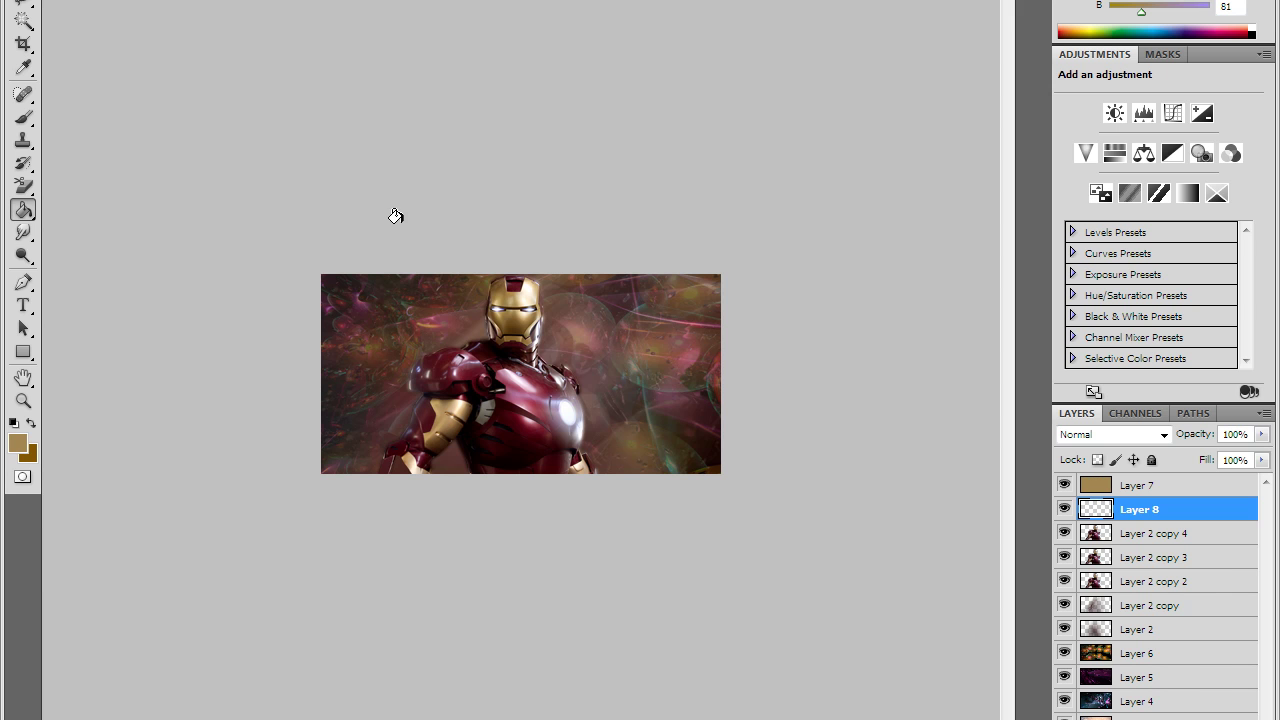
{"action": "left_click", "coordinate": [23, 117]}
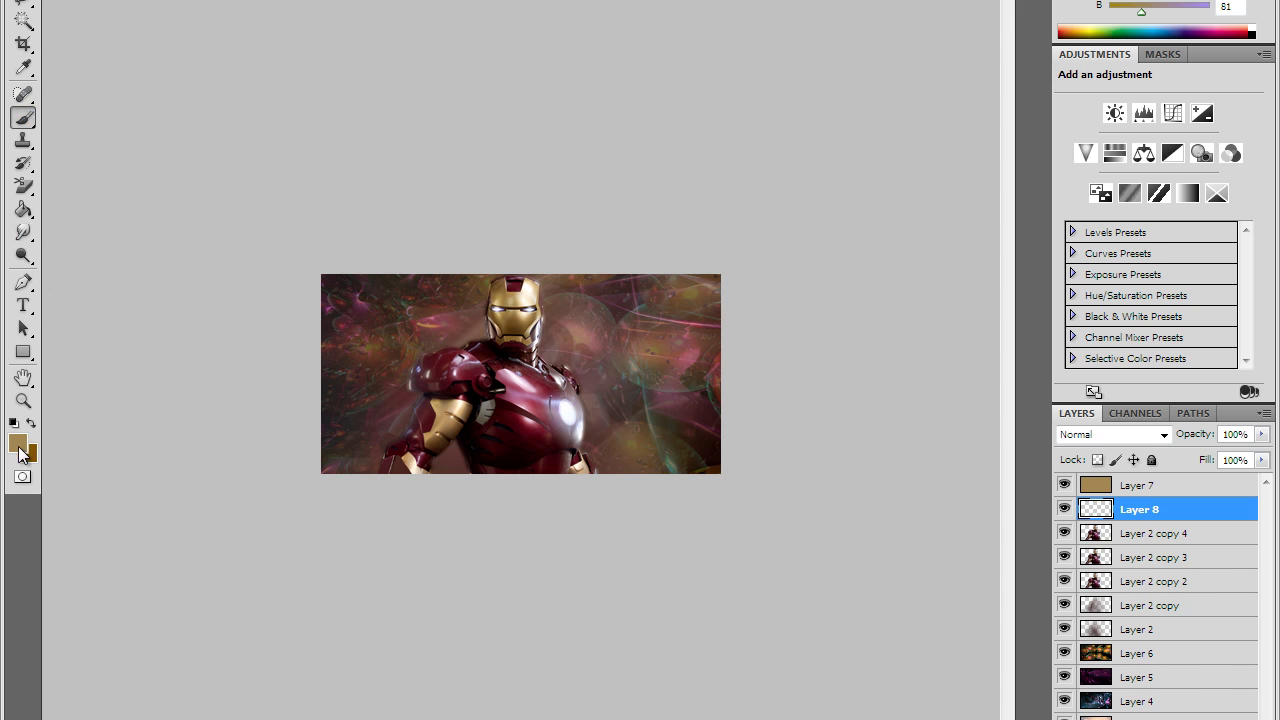
{"action": "left_click", "coordinate": [18, 449]}
{"action": "left_click", "coordinate": [686, 243]}
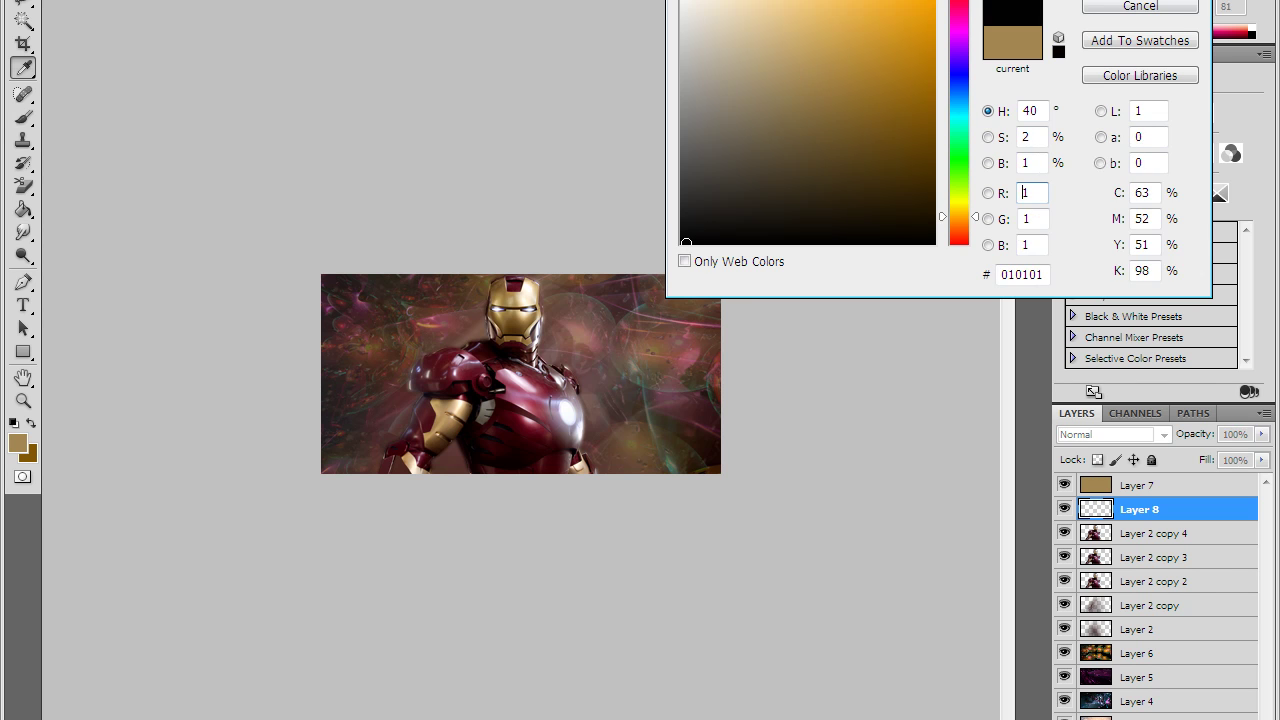
{"action": "key", "text": "Return"}
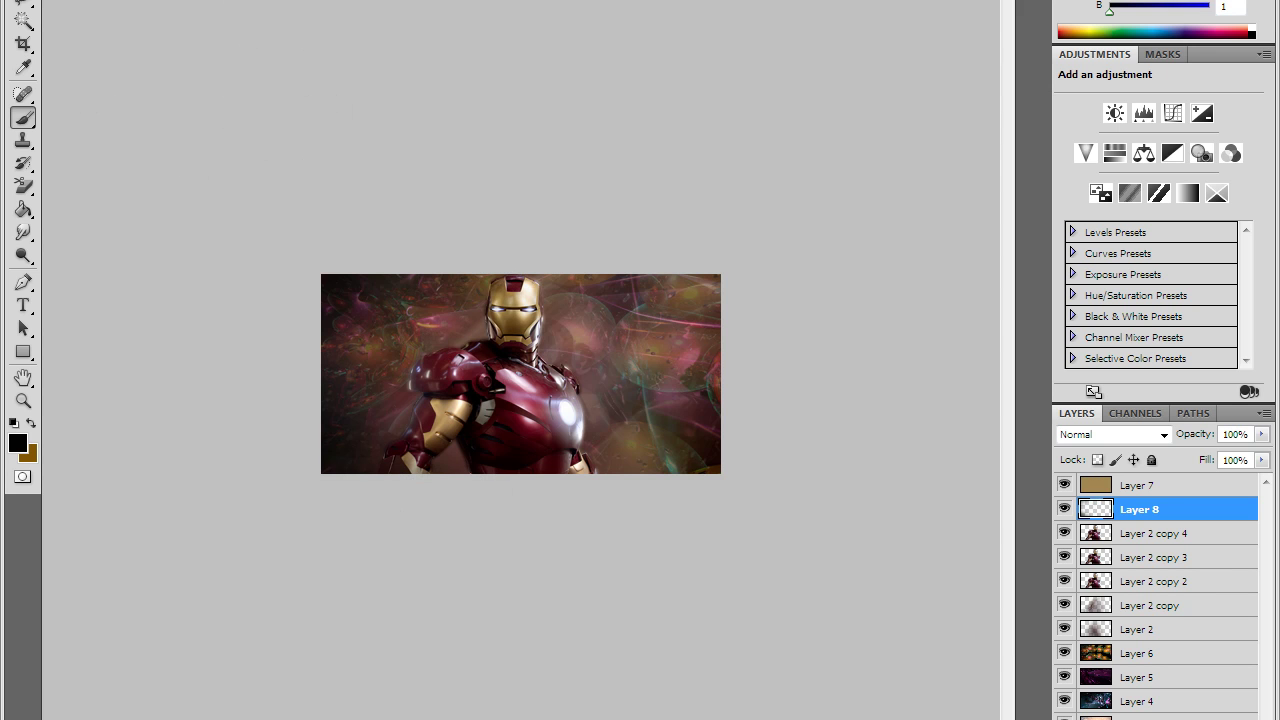
- Delete and restore Layer 8, undo a trial black fill, and add empty Layer 9
{"action": "key", "text": "alt+e"}
{"action": "key", "text": "Escape"}
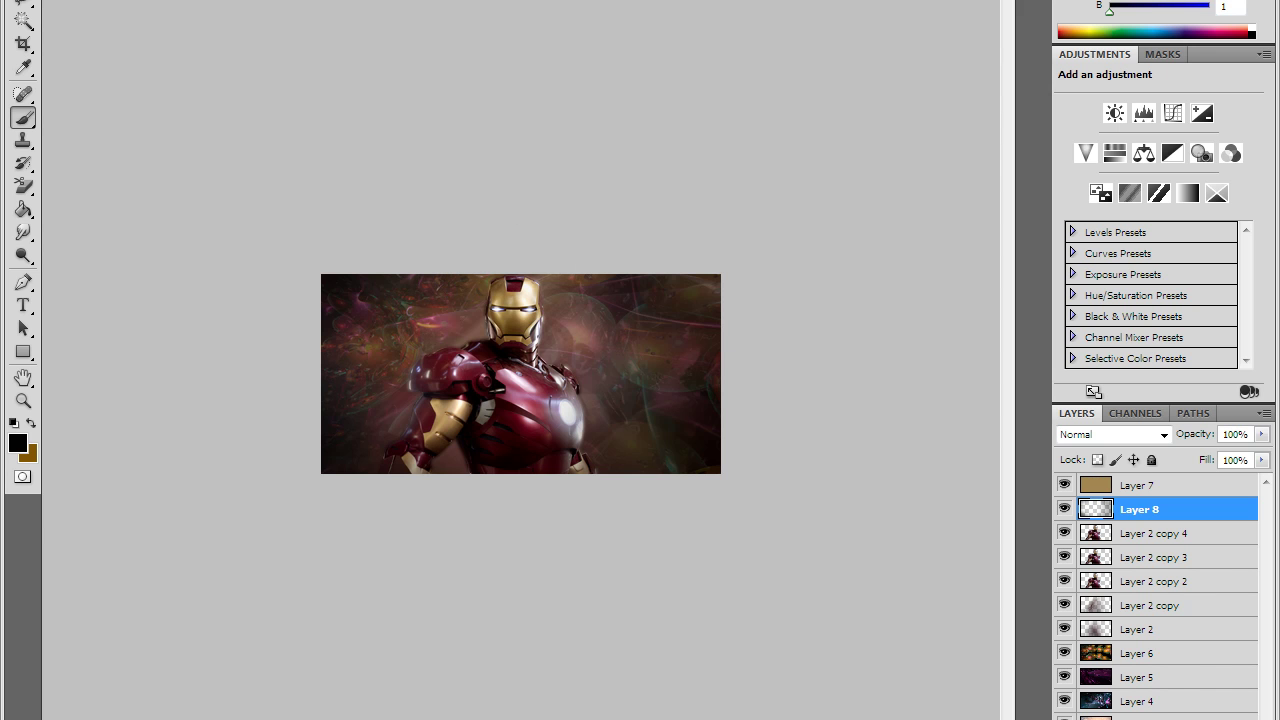
{"action": "right_click", "coordinate": [1175, 517]}
{"action": "left_click", "coordinate": [1030, 127]}
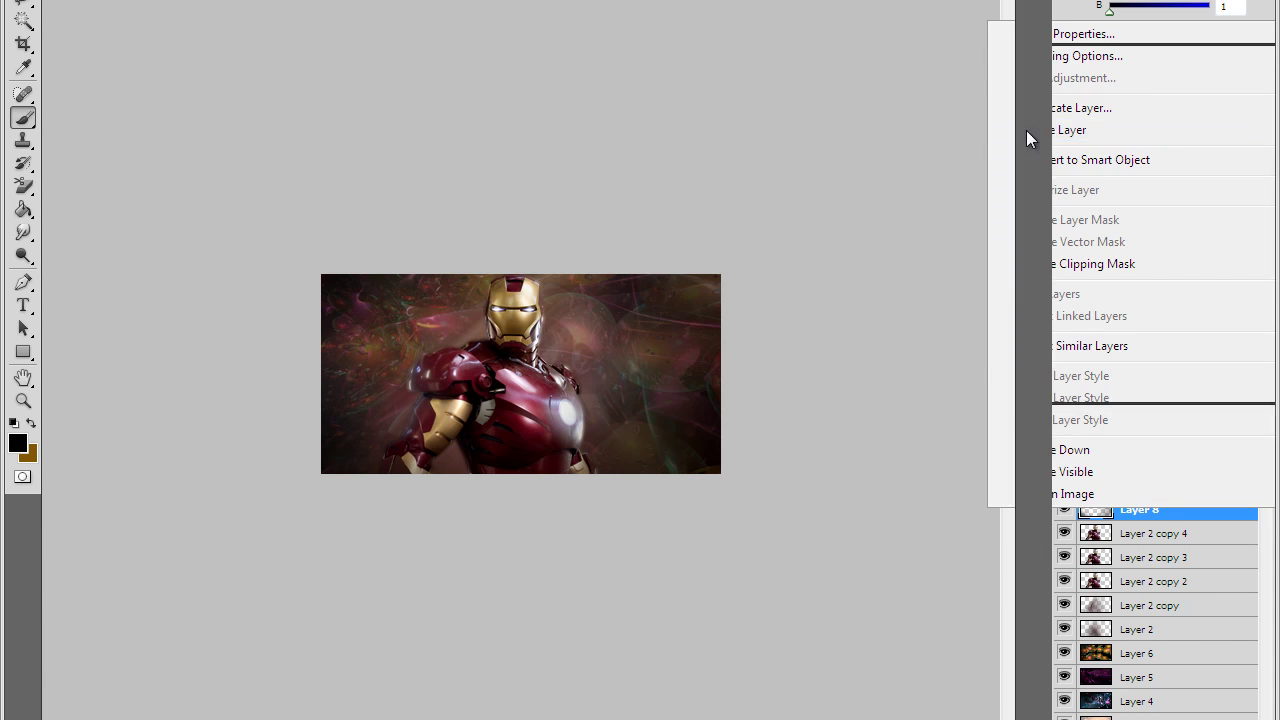
{"action": "left_click", "coordinate": [524, 228]}
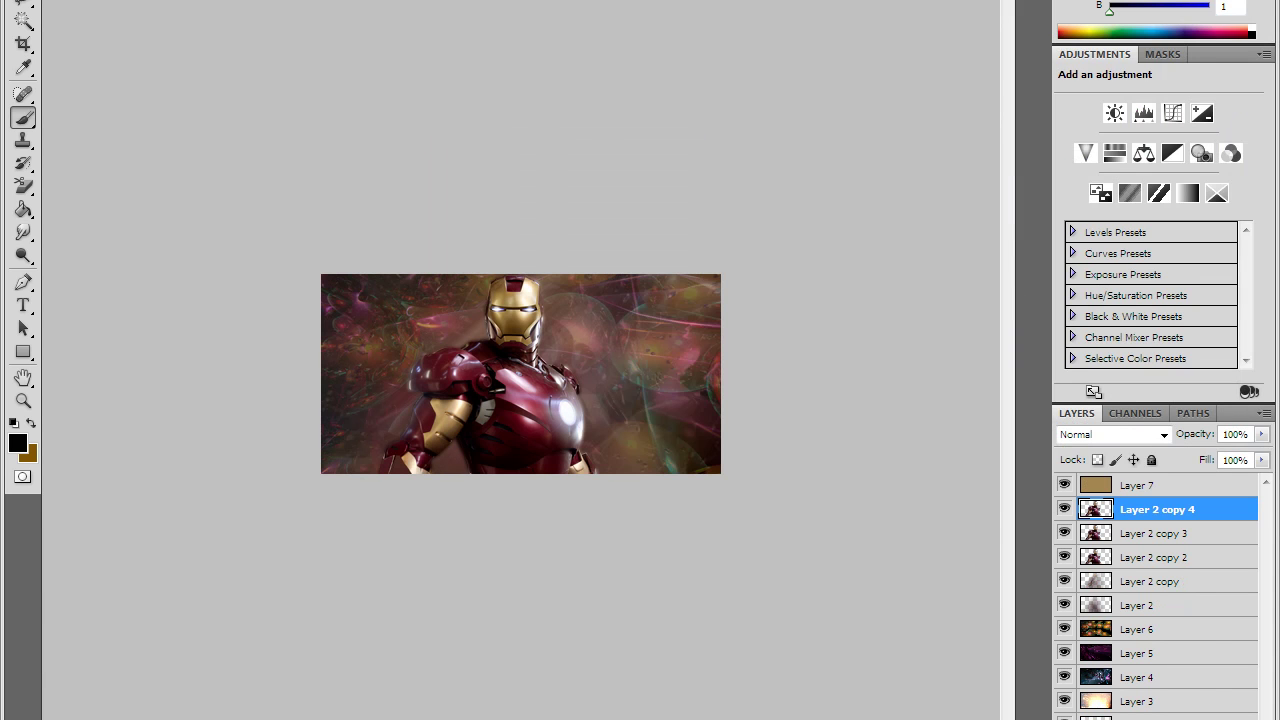
{"action": "key", "text": "ctrl+z"}
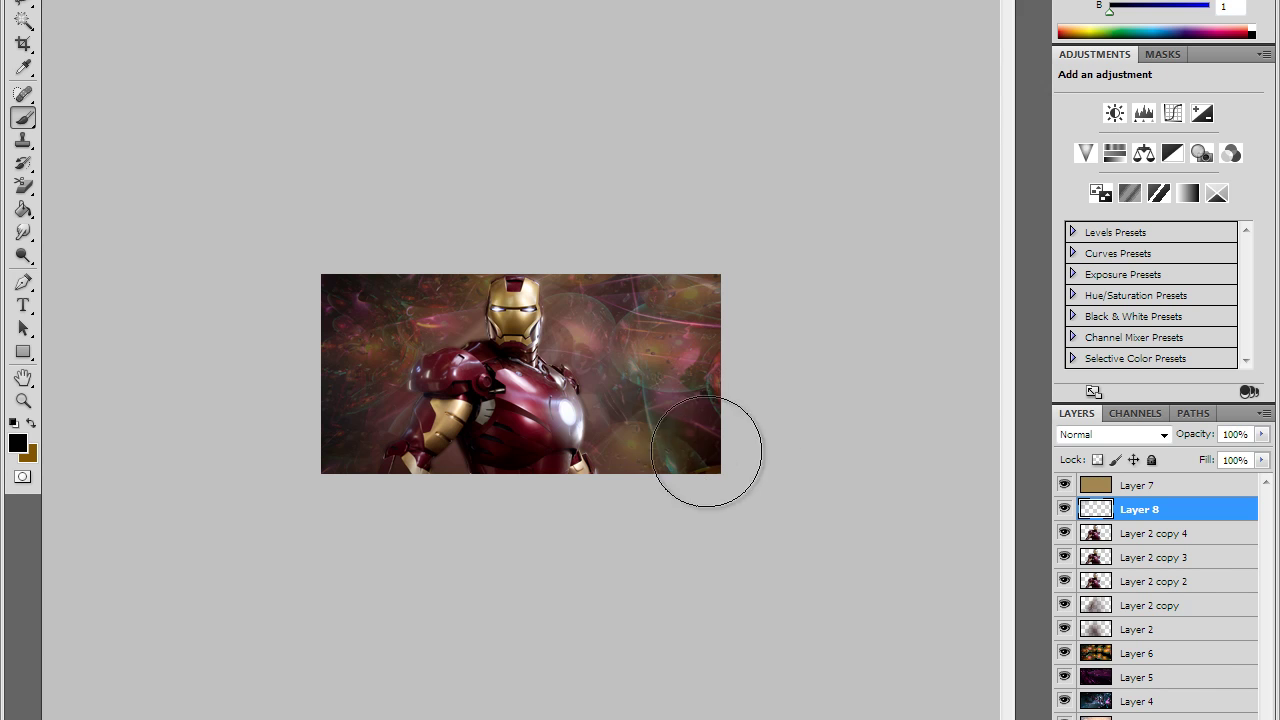
{"action": "key", "text": "alt+BackSpace"}
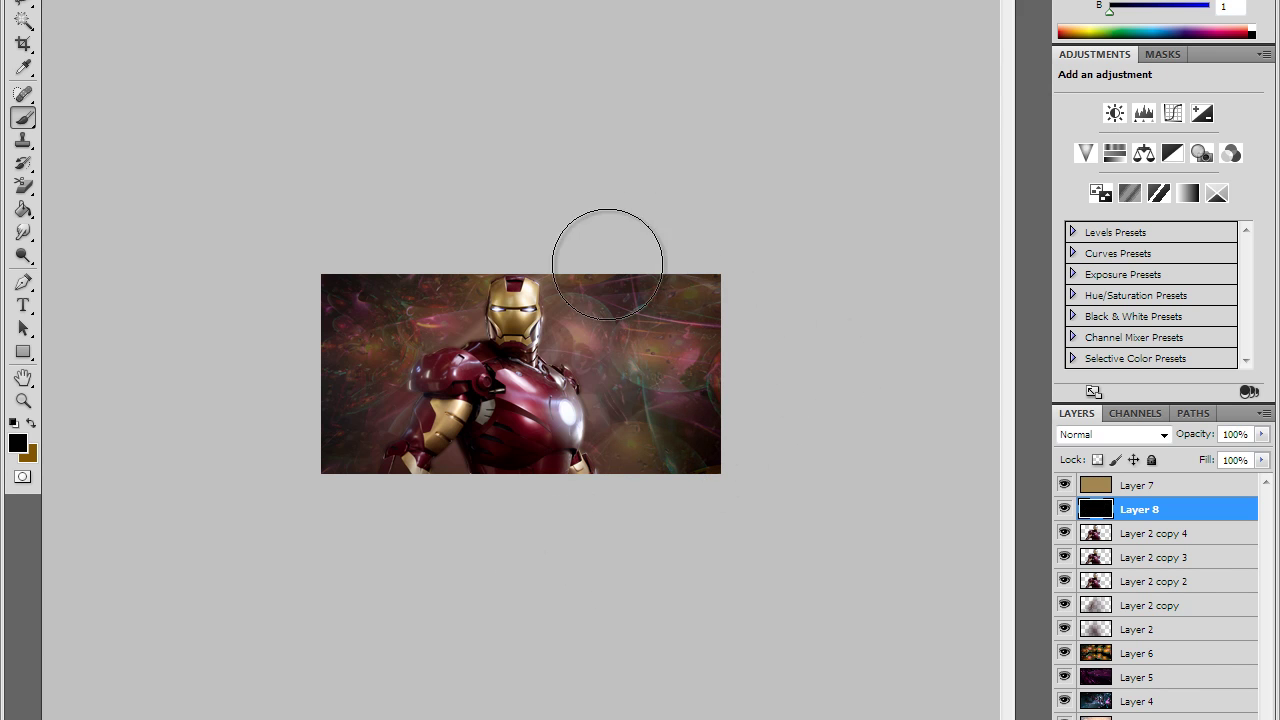
{"action": "key", "text": "ctrl+z"}
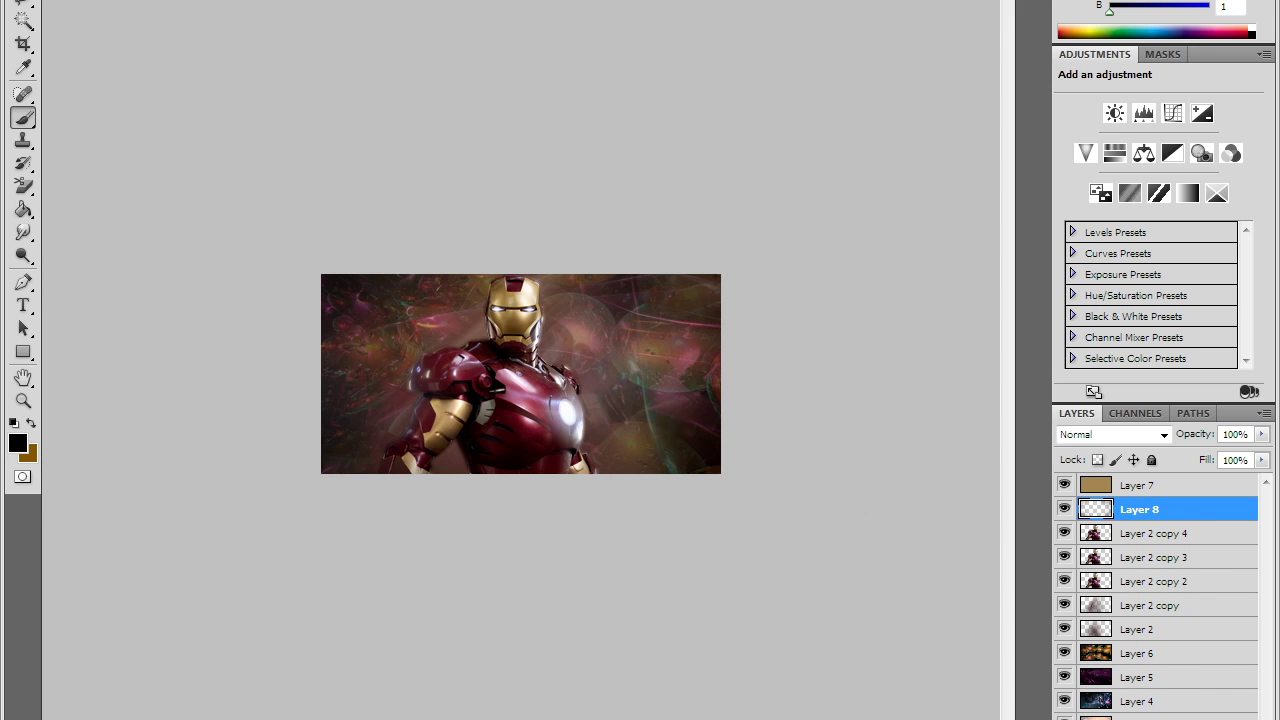
{"action": "key", "text": "ctrl+shift+alt+n"}
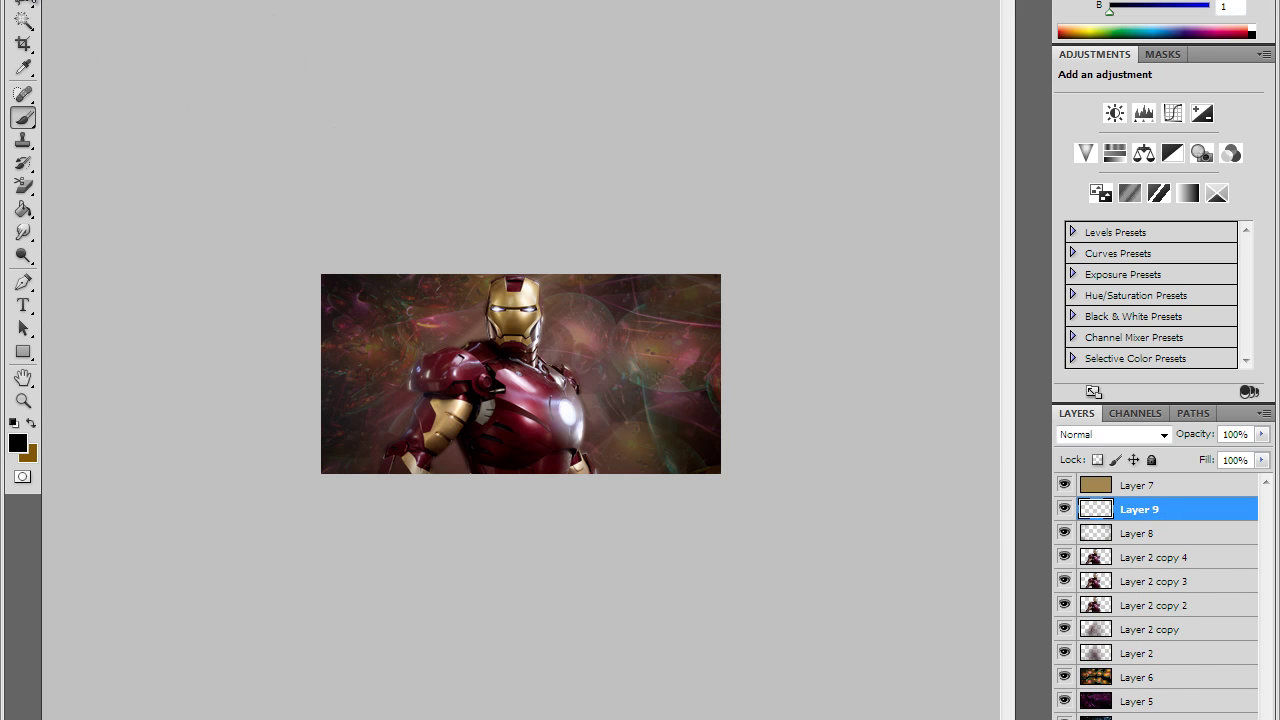
- Select the whole canvas and convert it to a 5-pixel border selection
{"action": "key", "text": "m"}
{"action": "left_click_drag", "start_coordinate": [755, 454], "coordinate": [809, 477]}
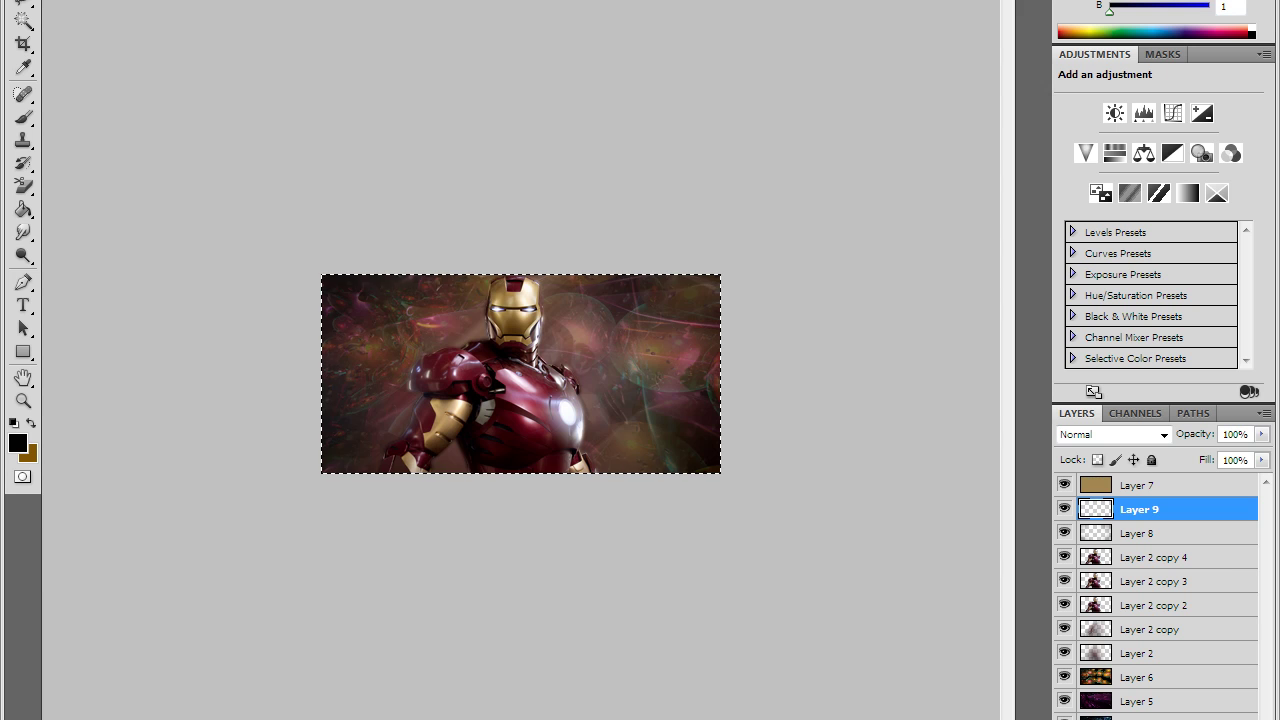
{"action": "key", "text": "alt+t"}
{"action": "key", "text": "Left"}
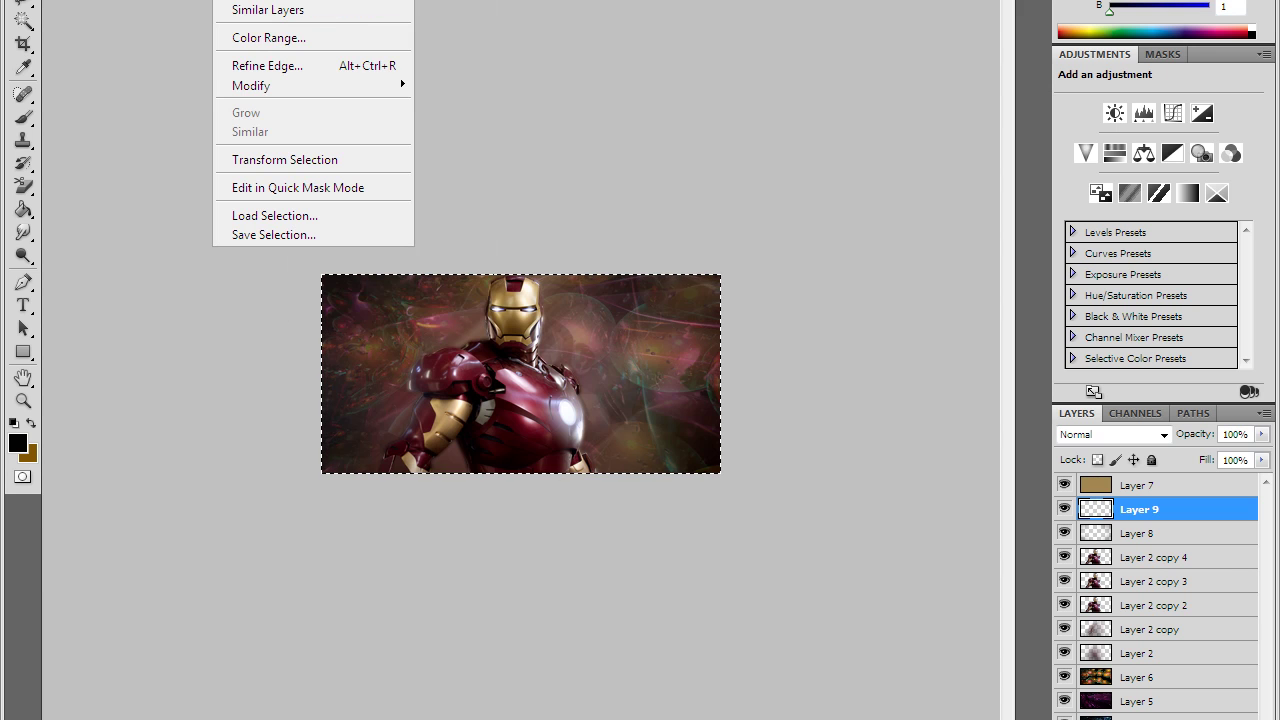
{"action": "mouse_move", "coordinate": [350, 86]}
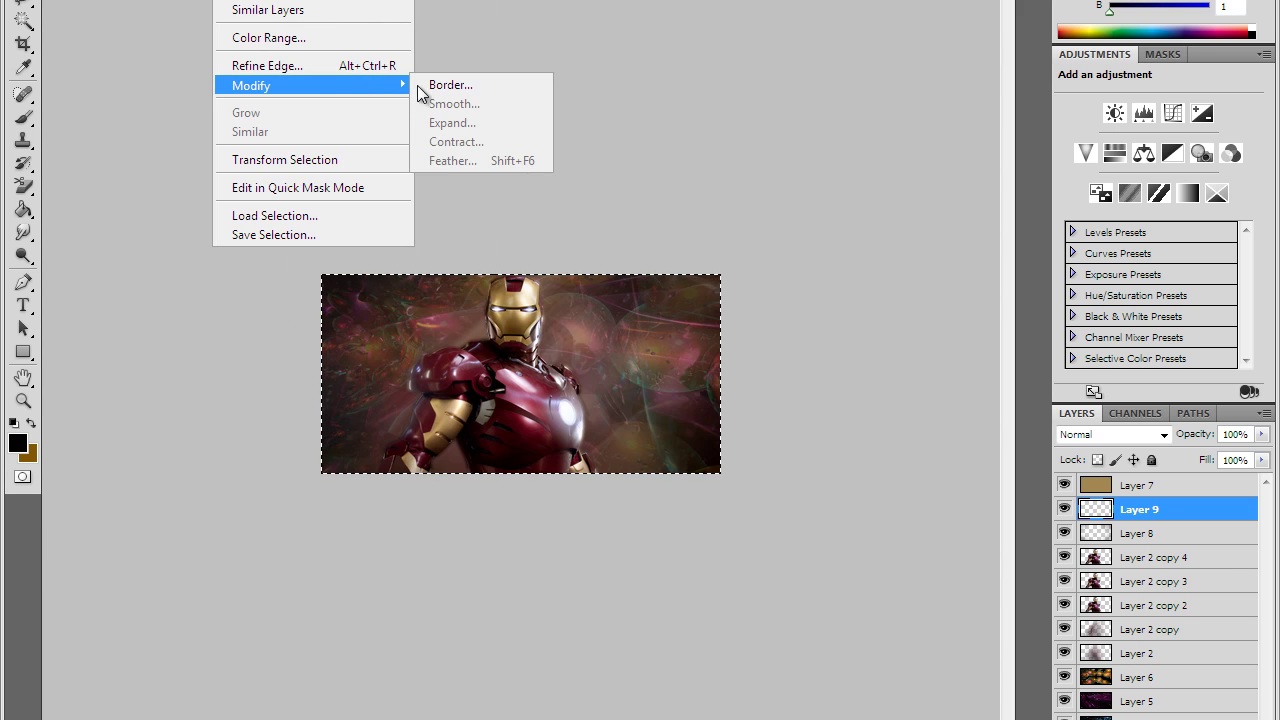
{"action": "left_click", "coordinate": [441, 86]}
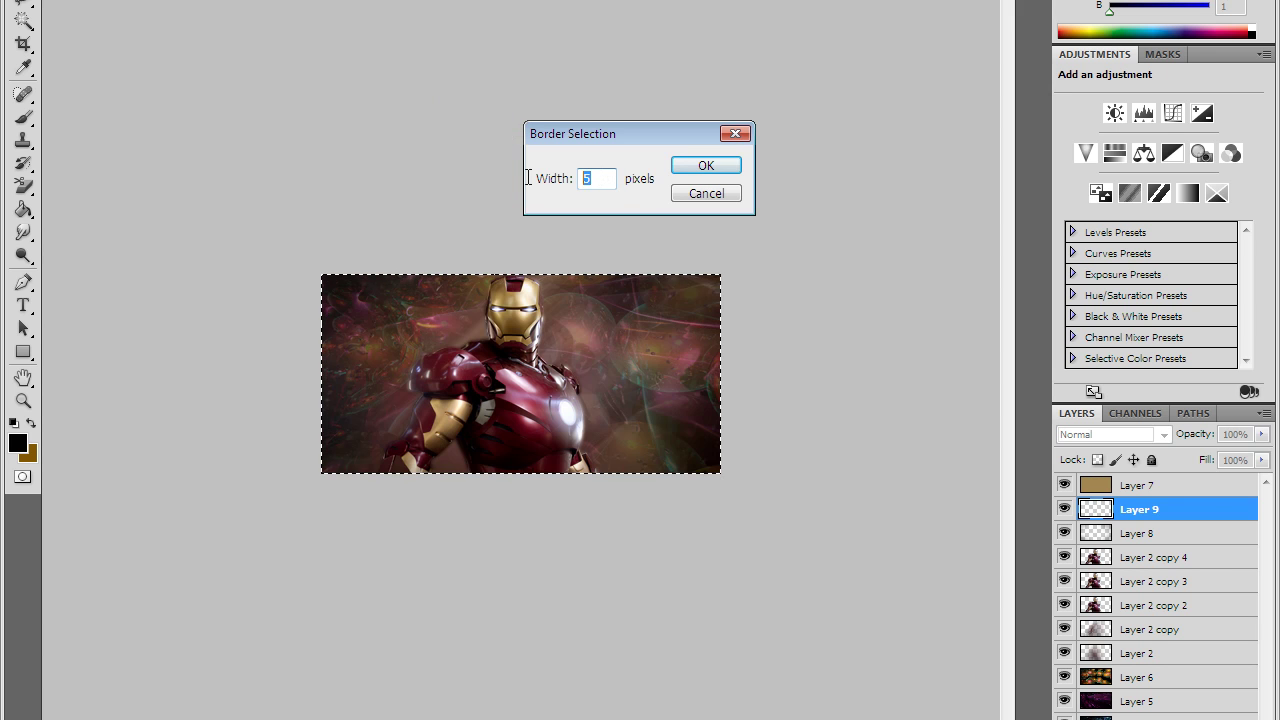
{"action": "type", "text": "5"}
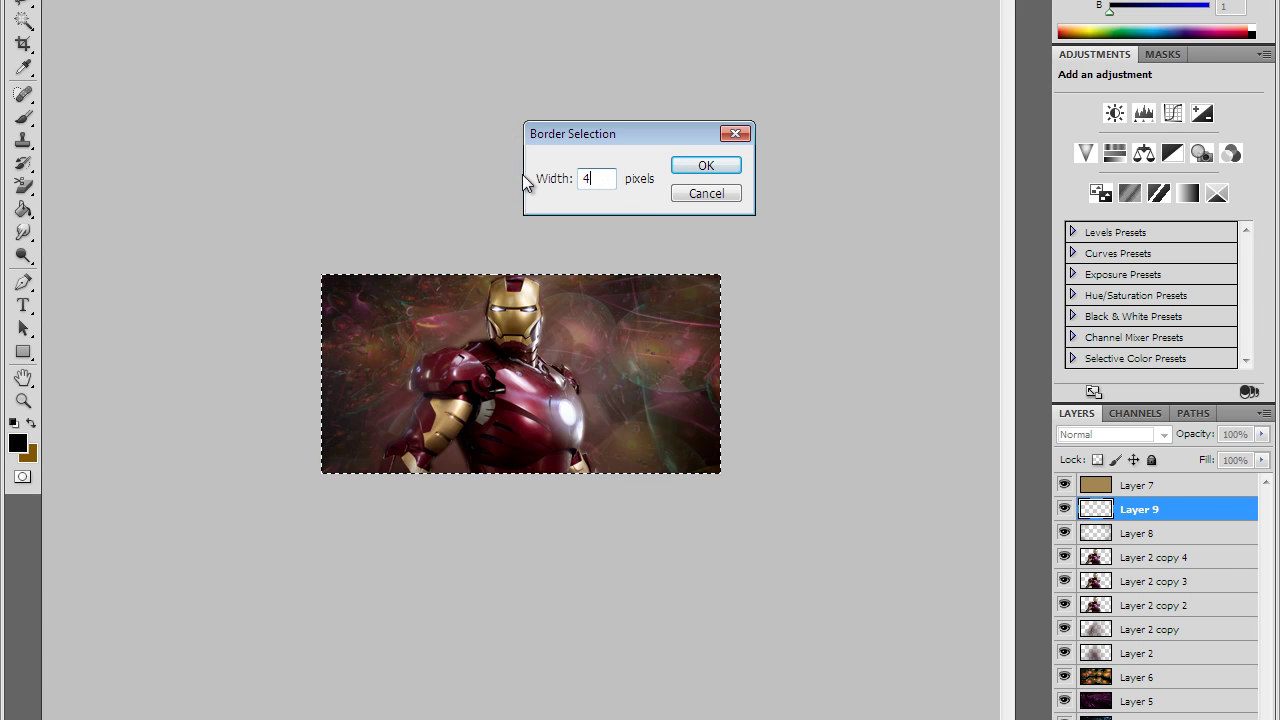
{"action": "left_click", "coordinate": [700, 165]}
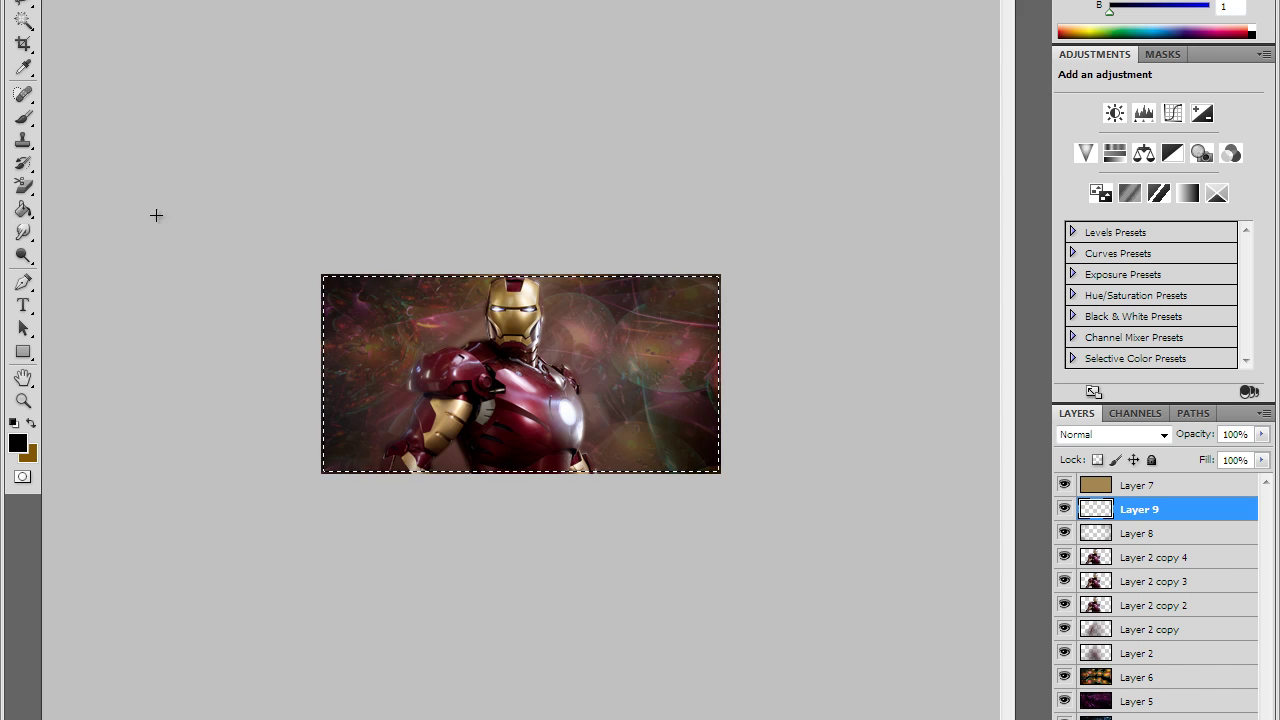
- Brush the border selection black, then deselect
{"action": "left_click", "coordinate": [24, 118]}
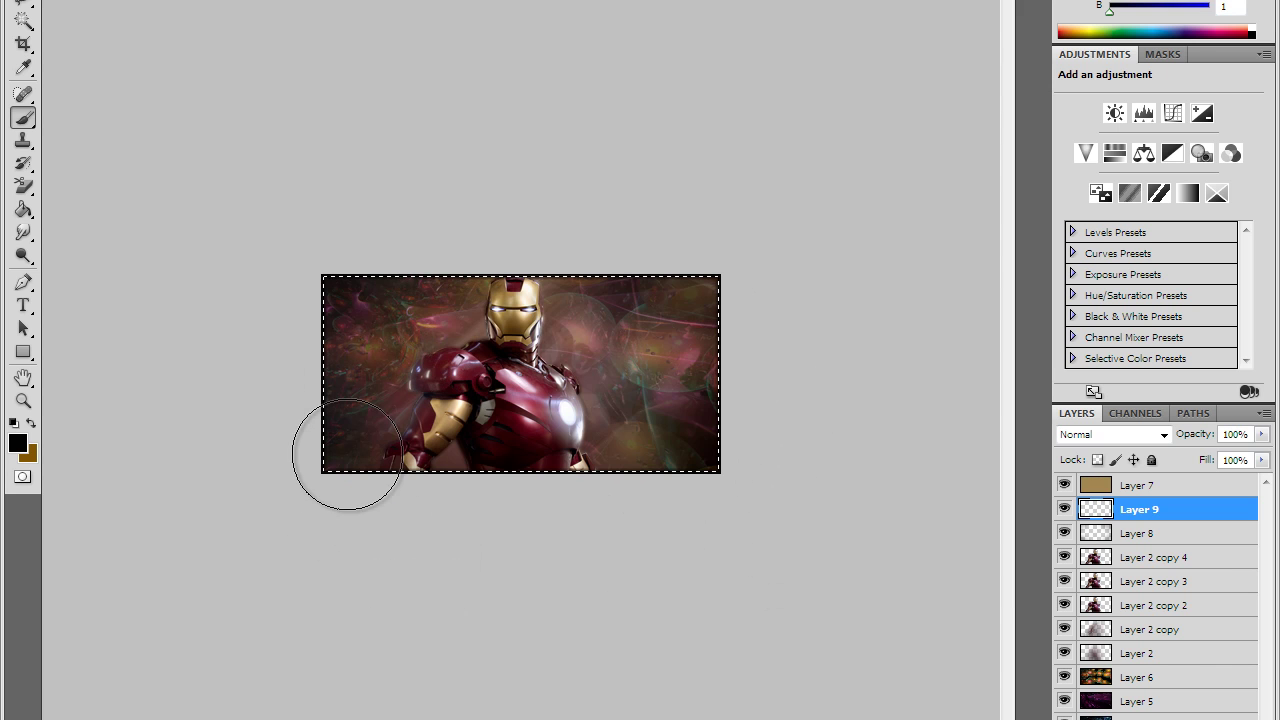
{"action": "left_click", "coordinate": [30, 5]}
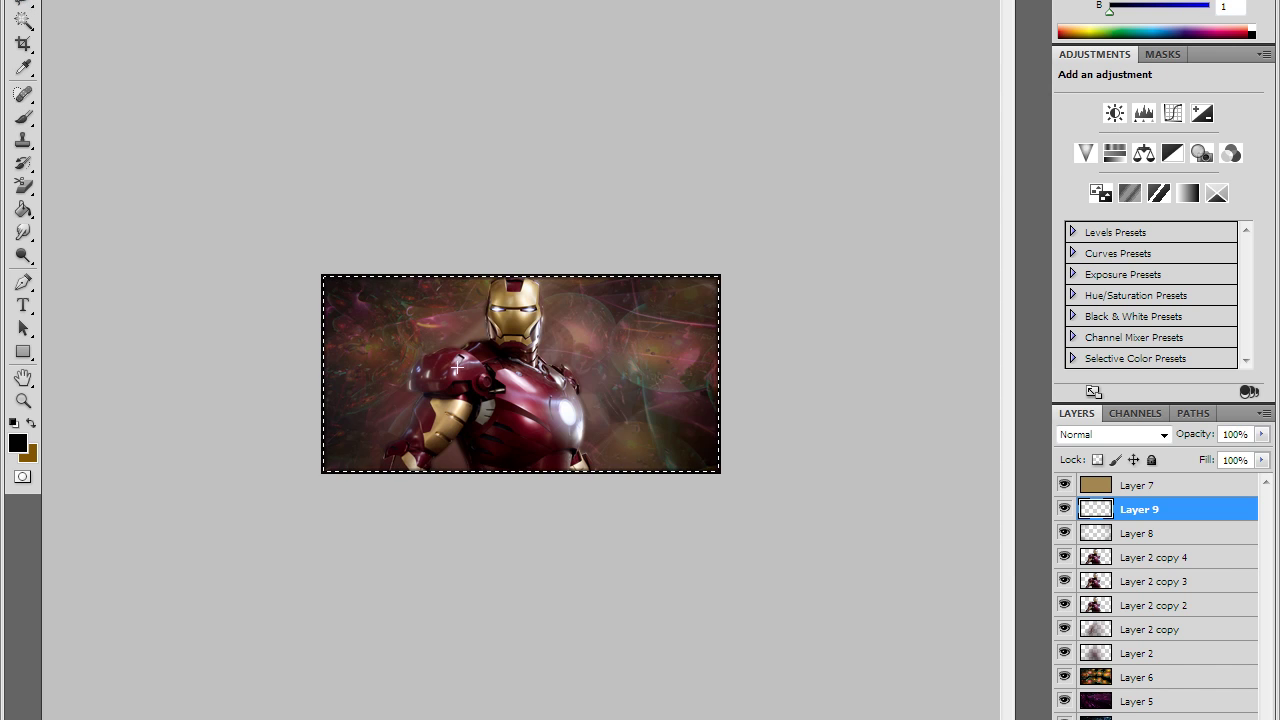
{"action": "right_click", "coordinate": [423, 321]}
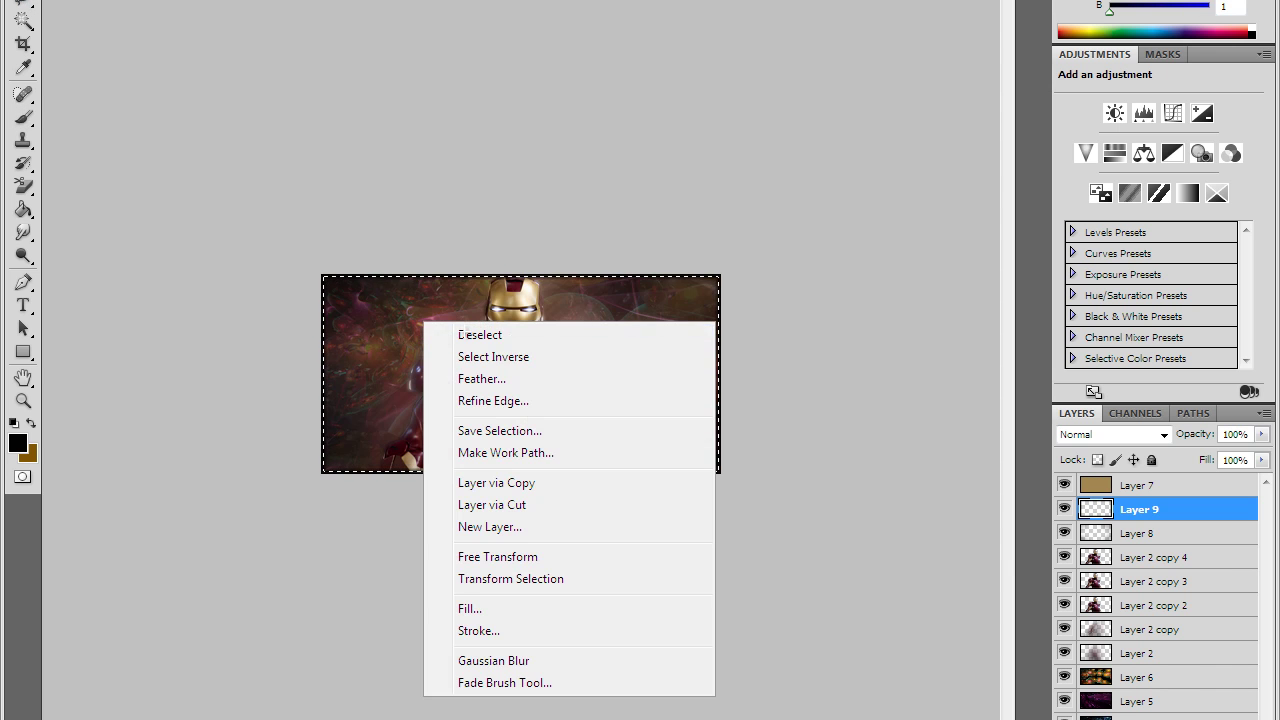
{"action": "left_click", "coordinate": [462, 333]}
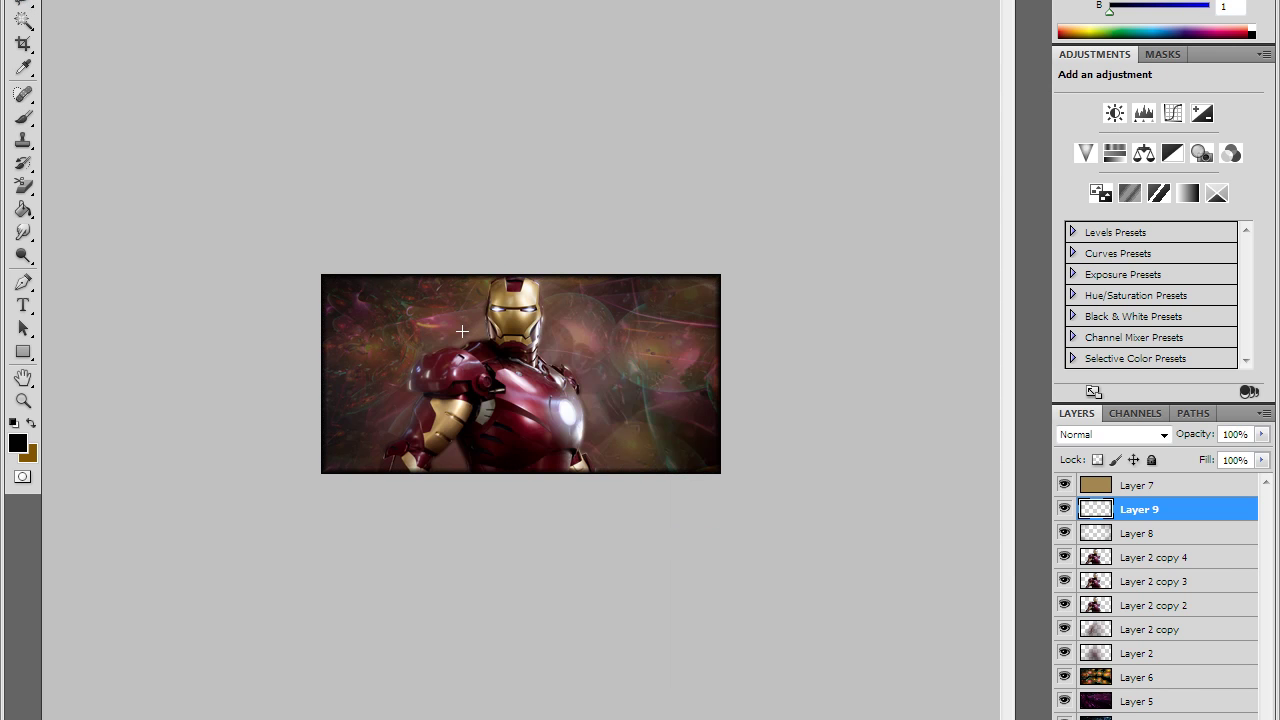
- Draw a text box right of Iron Man's helmet with white as the text colour
{"action": "left_click", "coordinate": [24, 306]}
{"action": "left_click_drag", "start_coordinate": [561, 336], "coordinate": [709, 377]}
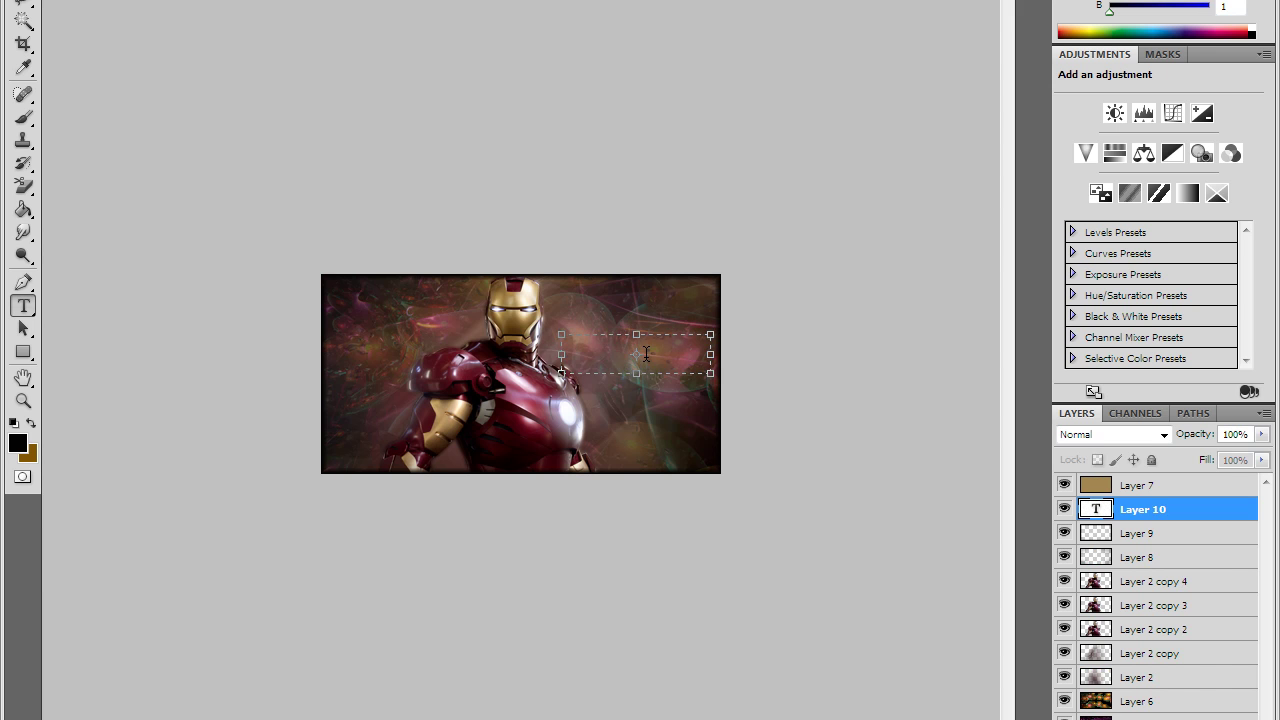
{"action": "left_click", "coordinate": [18, 442]}
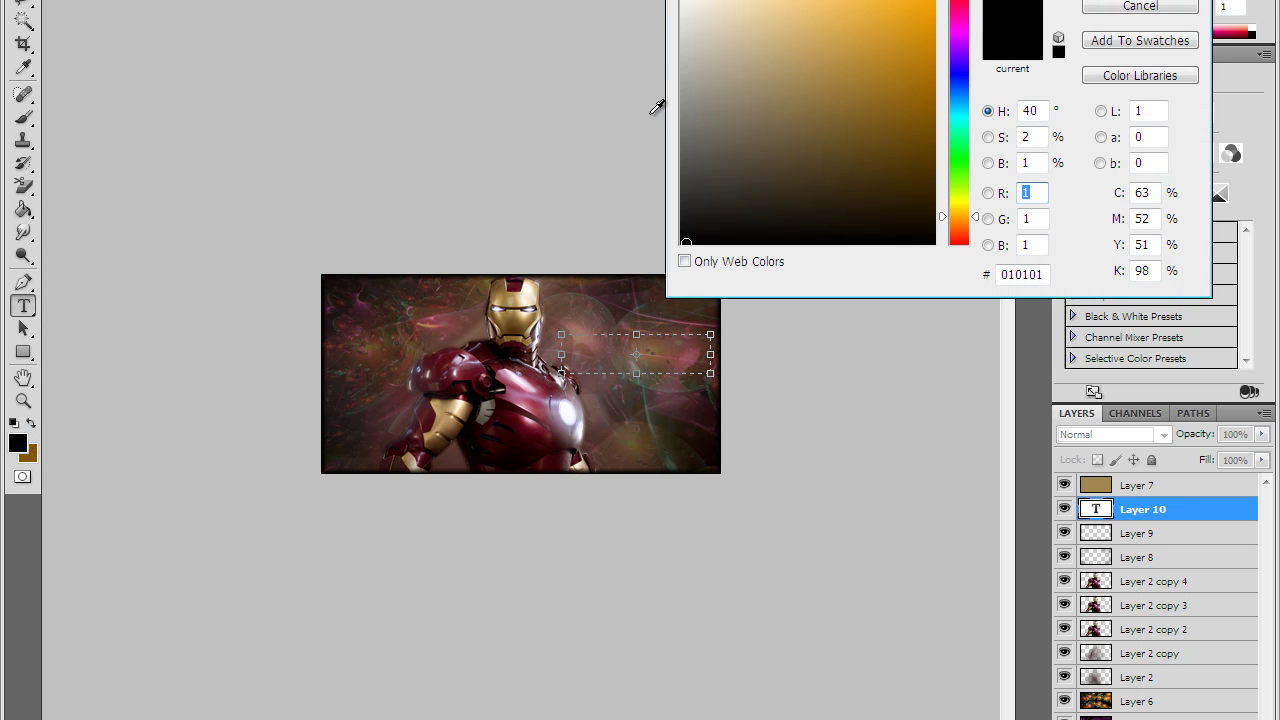
{"action": "left_click", "coordinate": [688, 3]}
{"action": "key", "text": "Return"}
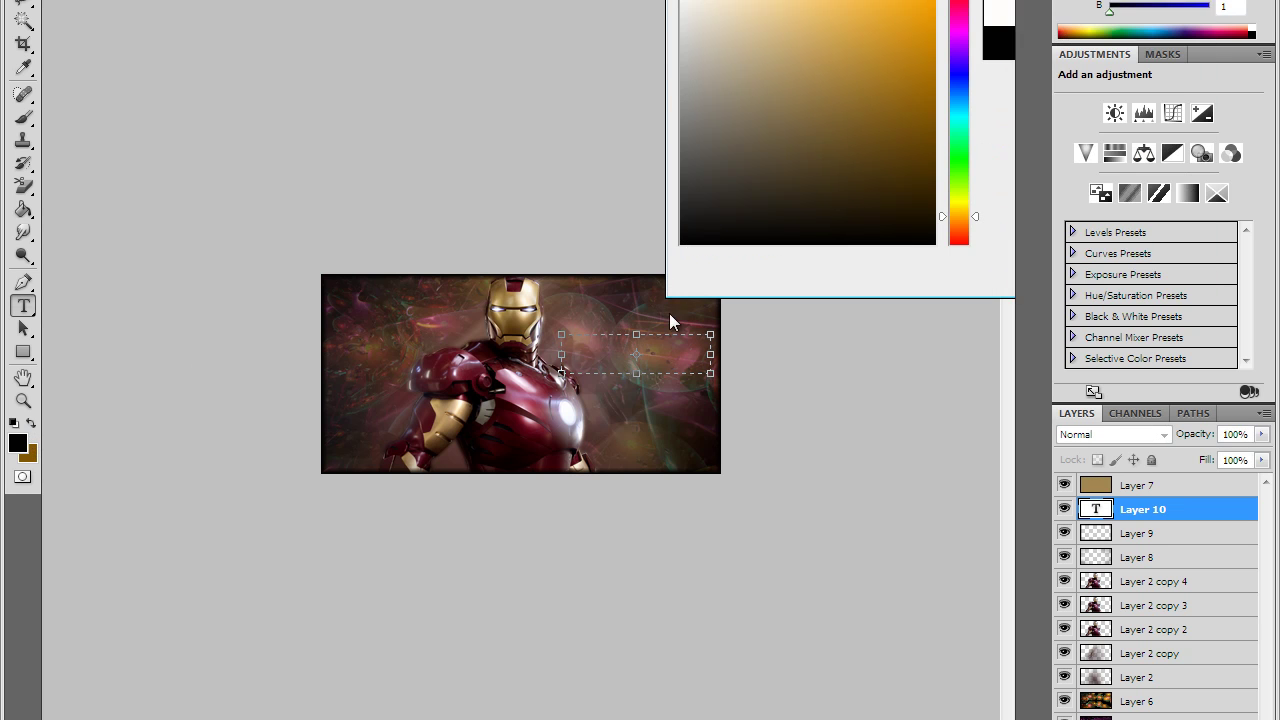
- Type and correct the script signature 'CrumZ', then nudge it into place
{"action": "type", "text": "Iru"}
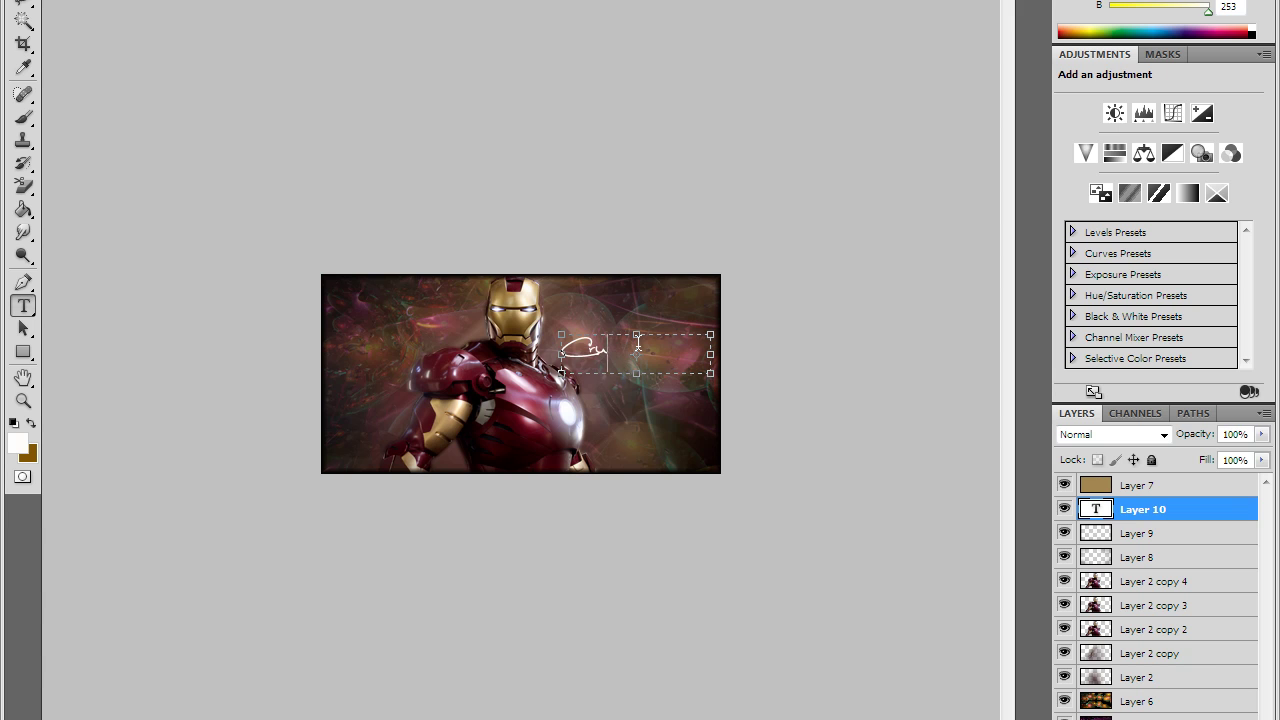
{"action": "type", "text": "ng"}
{"action": "left_click_drag", "start_coordinate": [626, 358], "coordinate": [606, 358]}
{"action": "type", "text": "z"}
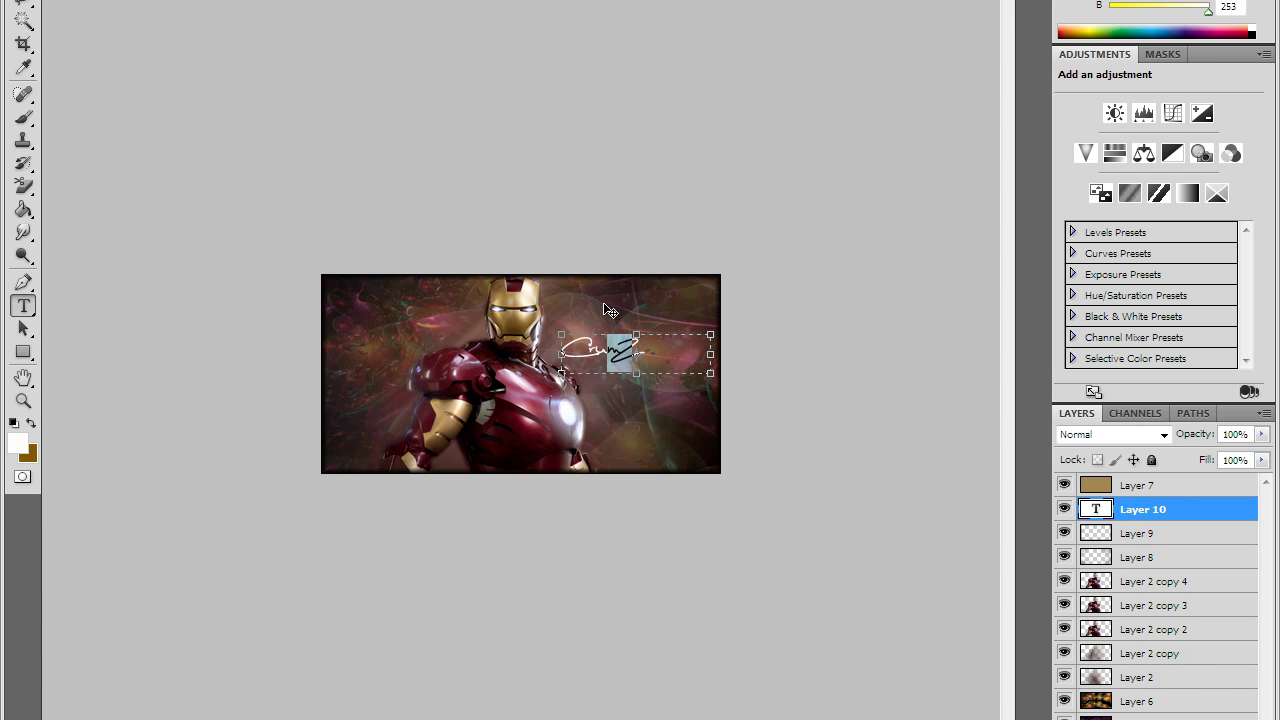
{"action": "type", "text": "Z"}
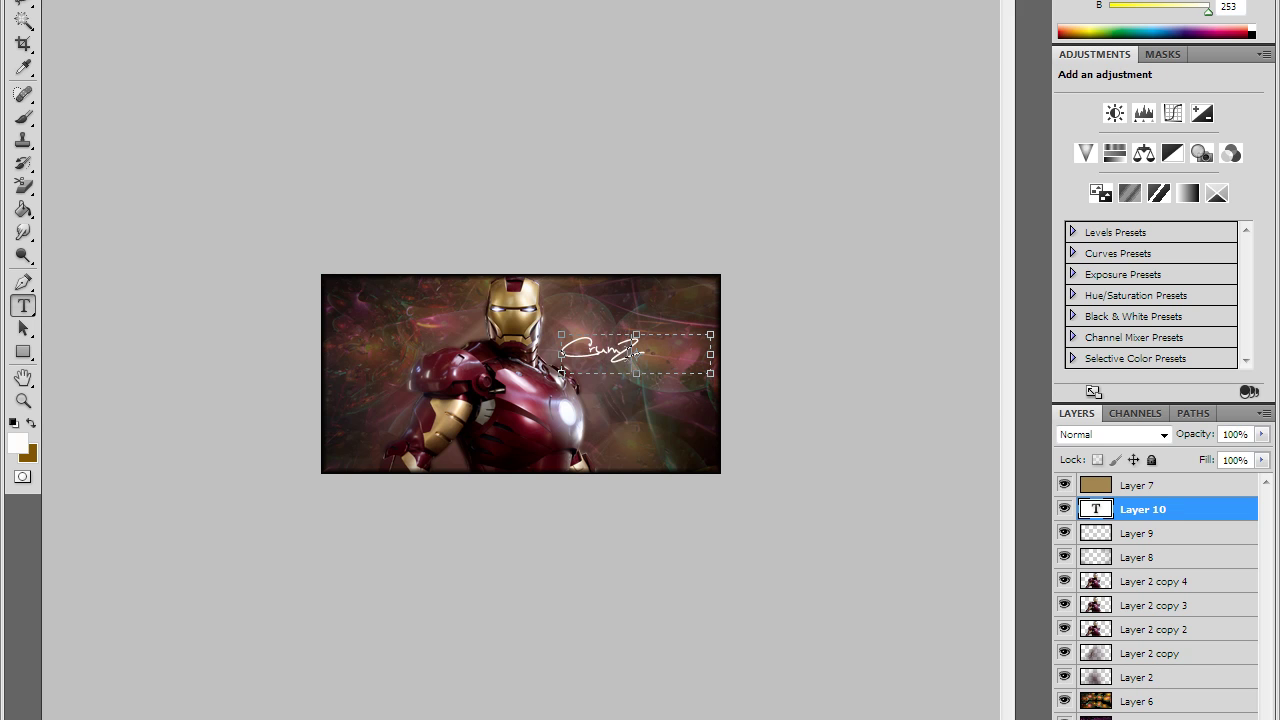
{"action": "key", "text": "shift+Left"}
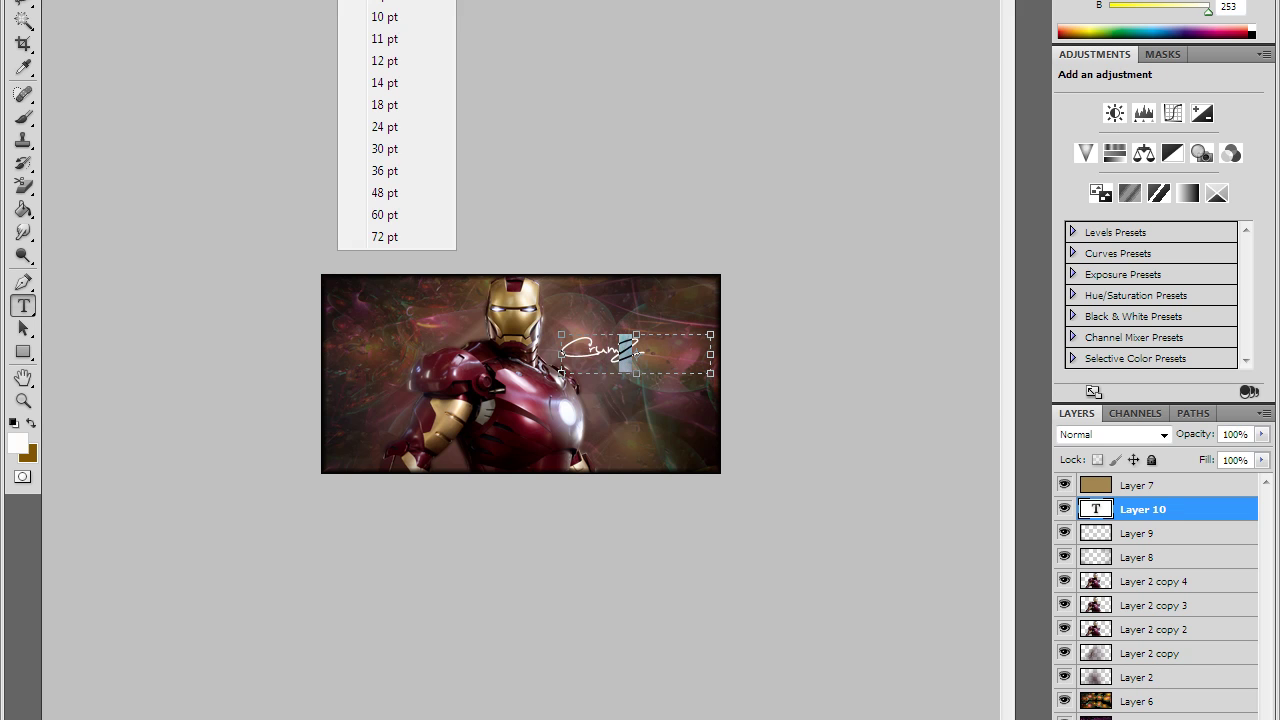
{"action": "left_click", "coordinate": [659, 354]}
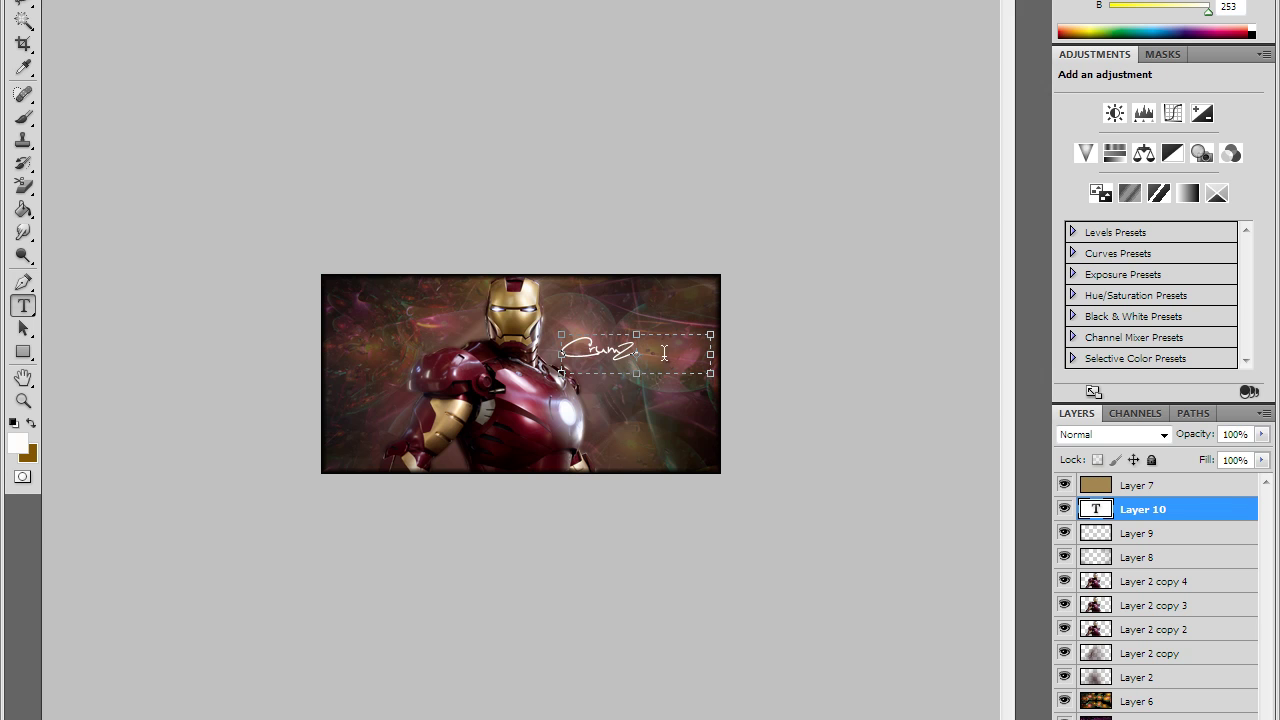
{"action": "left_click_drag", "start_coordinate": [663, 353], "coordinate": [545, 350]}
{"action": "left_click", "coordinate": [654, 355]}
{"action": "mouse_move", "coordinate": [638, 292]}
{"action": "left_mouse_down"}
{"action": "mouse_move", "coordinate": [656, 302]}
{"action": "mouse_move", "coordinate": [629, 280]}
{"action": "left_mouse_up"}
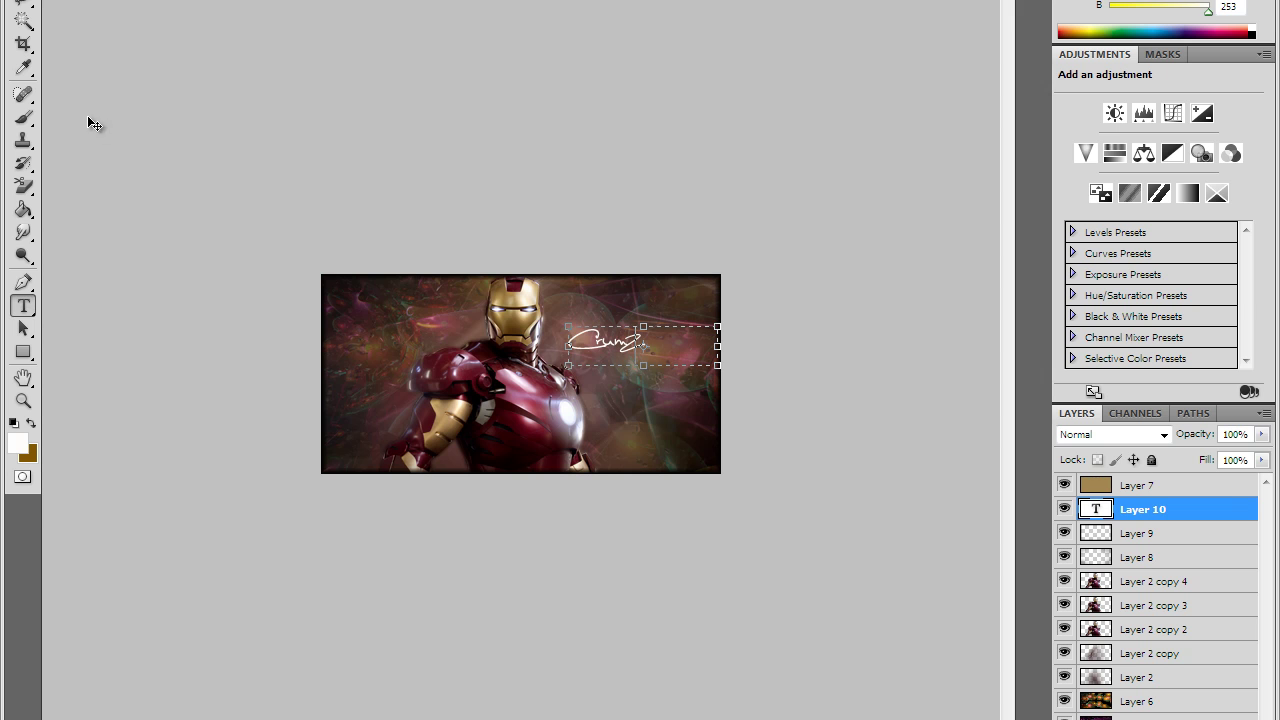
- Commit the CrumZ text and duplicate its layer as 'CrumZ copy'
{"action": "left_click", "coordinate": [23, 1]}
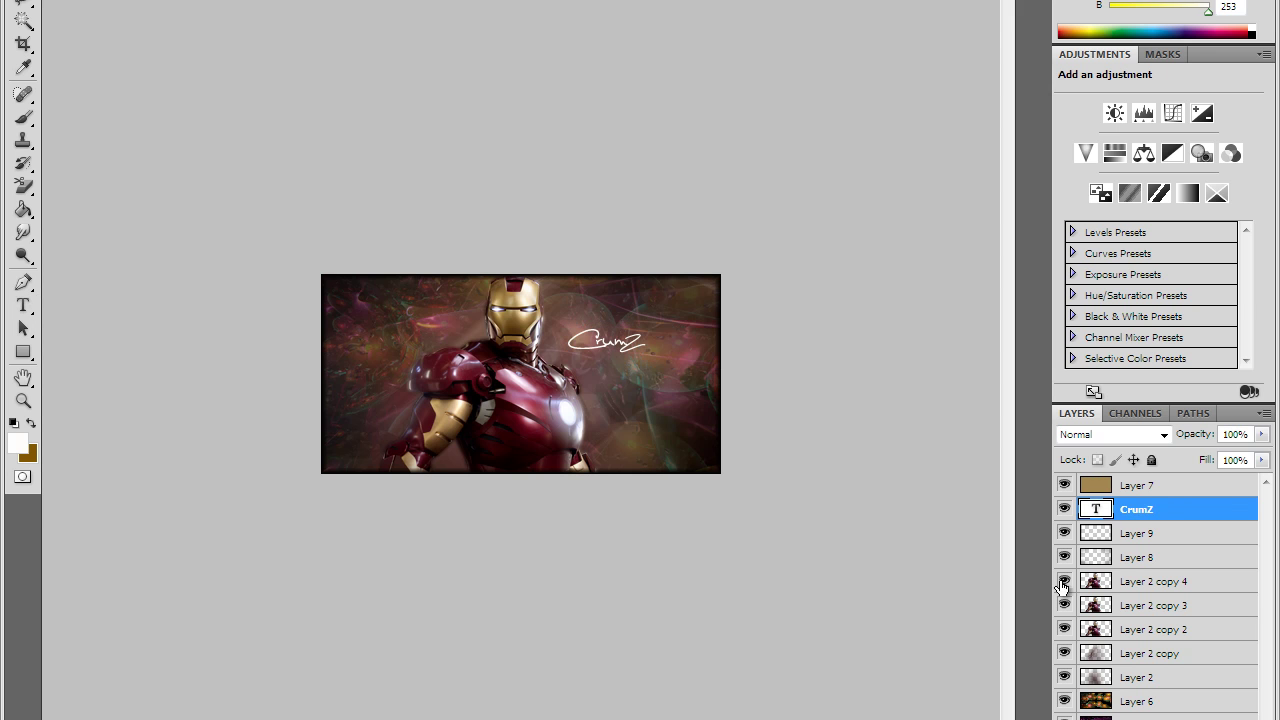
{"action": "right_click", "coordinate": [1147, 509]}
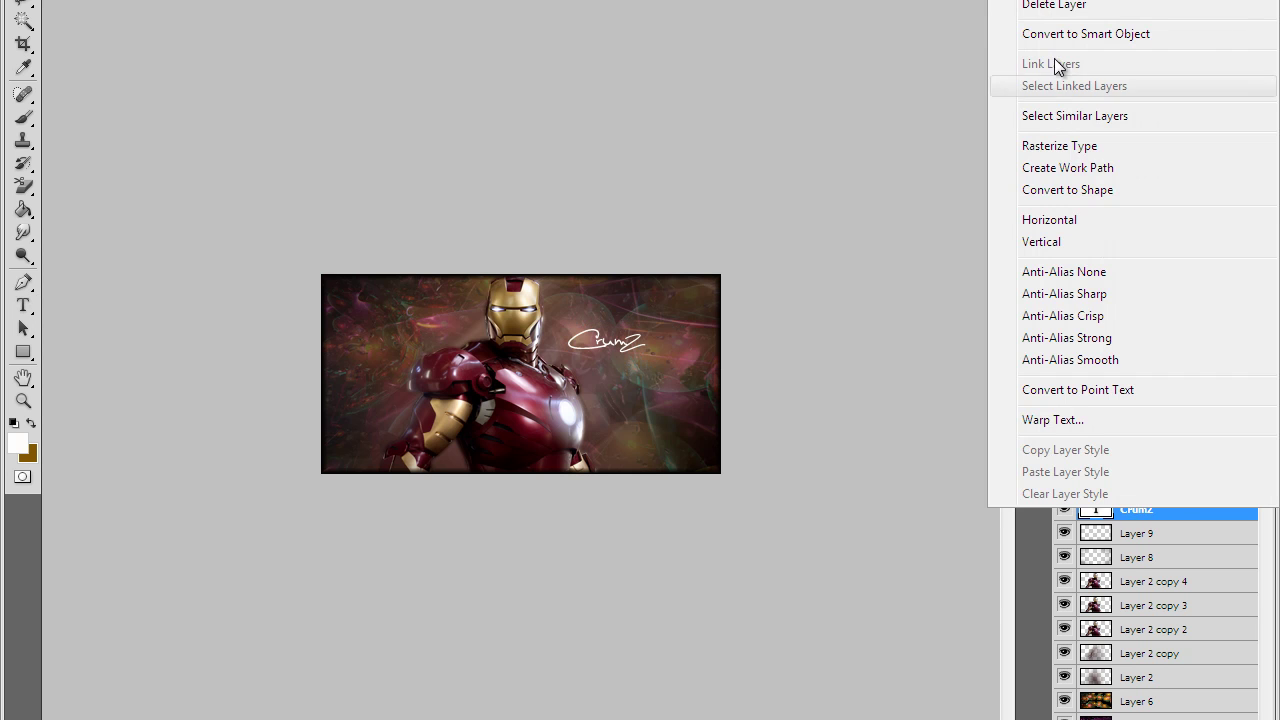
{"action": "left_click", "coordinate": [1088, 2]}
{"action": "left_click", "coordinate": [812, 130]}
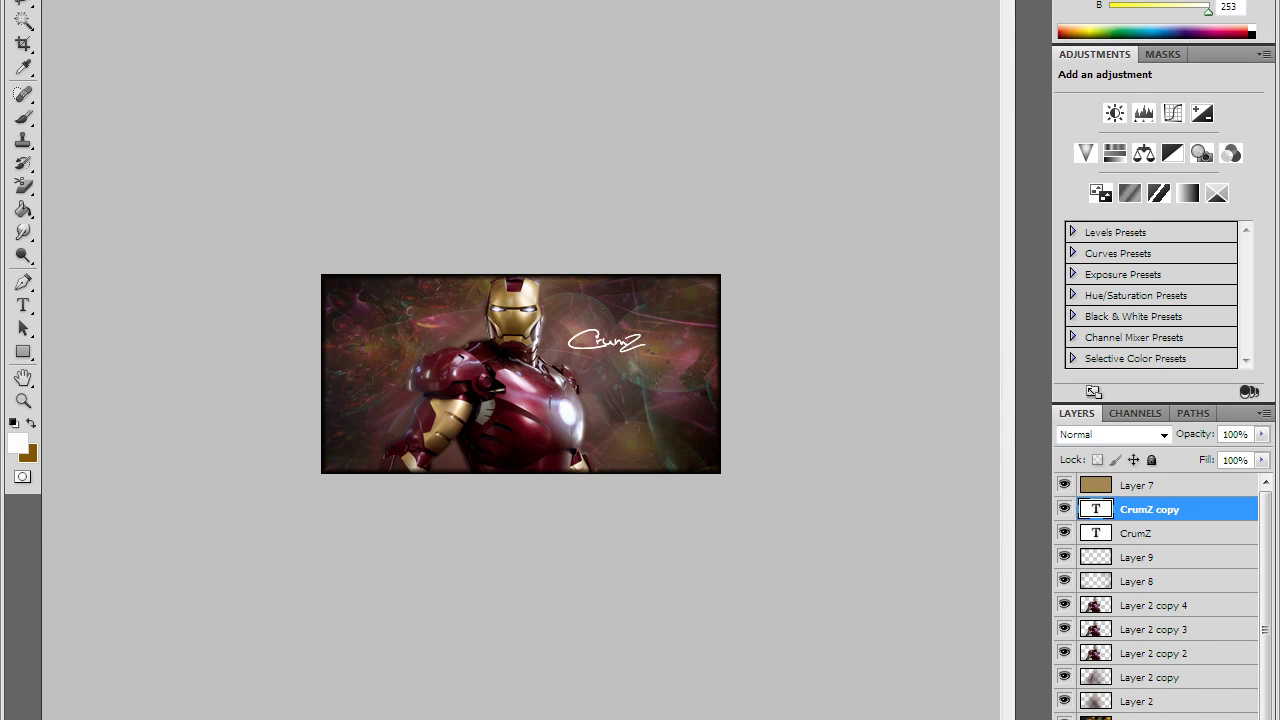
- Rasterize CrumZ copy and soften it with a 13-pixel Gaussian Blur
{"action": "left_click", "coordinate": [285, 0]}
{"action": "mouse_move", "coordinate": [414, 51]}
{"action": "left_click", "coordinate": [571, 123]}
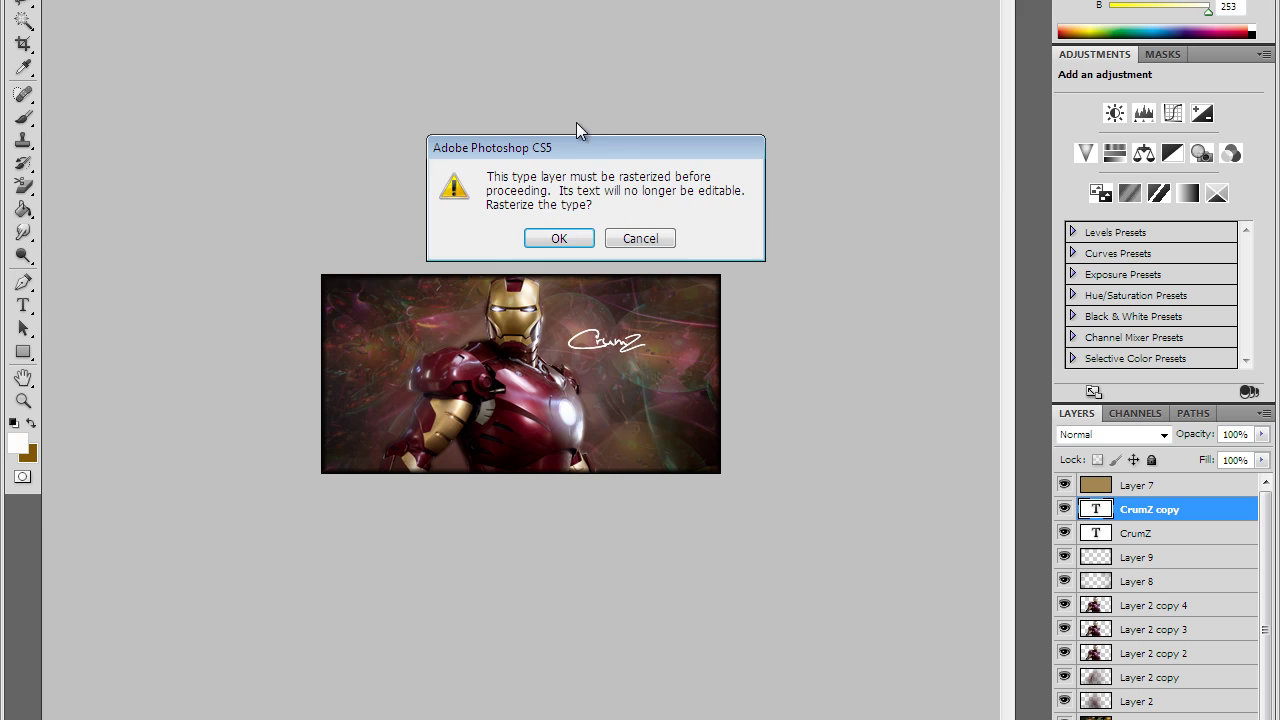
{"action": "left_click", "coordinate": [580, 240]}
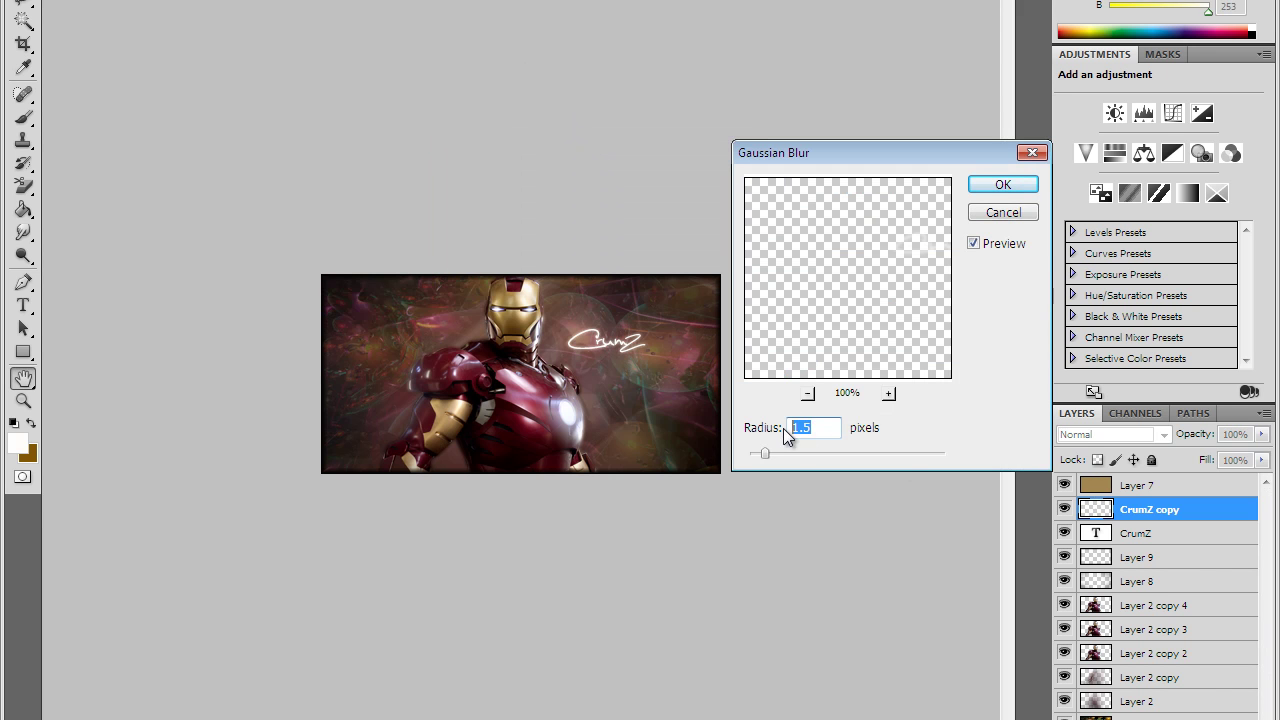
{"action": "left_click", "coordinate": [888, 393]}
{"action": "left_click", "coordinate": [888, 393]}
{"action": "left_click", "coordinate": [888, 393]}
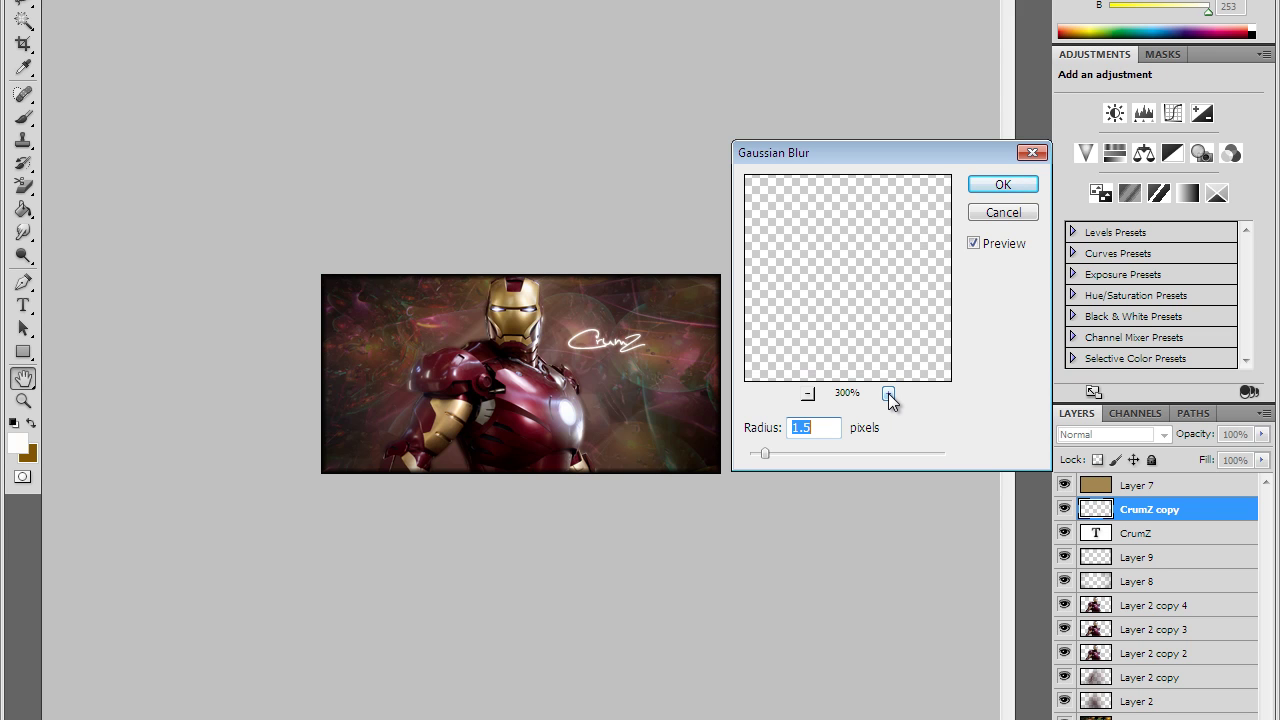
{"action": "left_click", "coordinate": [888, 393]}
{"action": "left_click", "coordinate": [888, 393]}
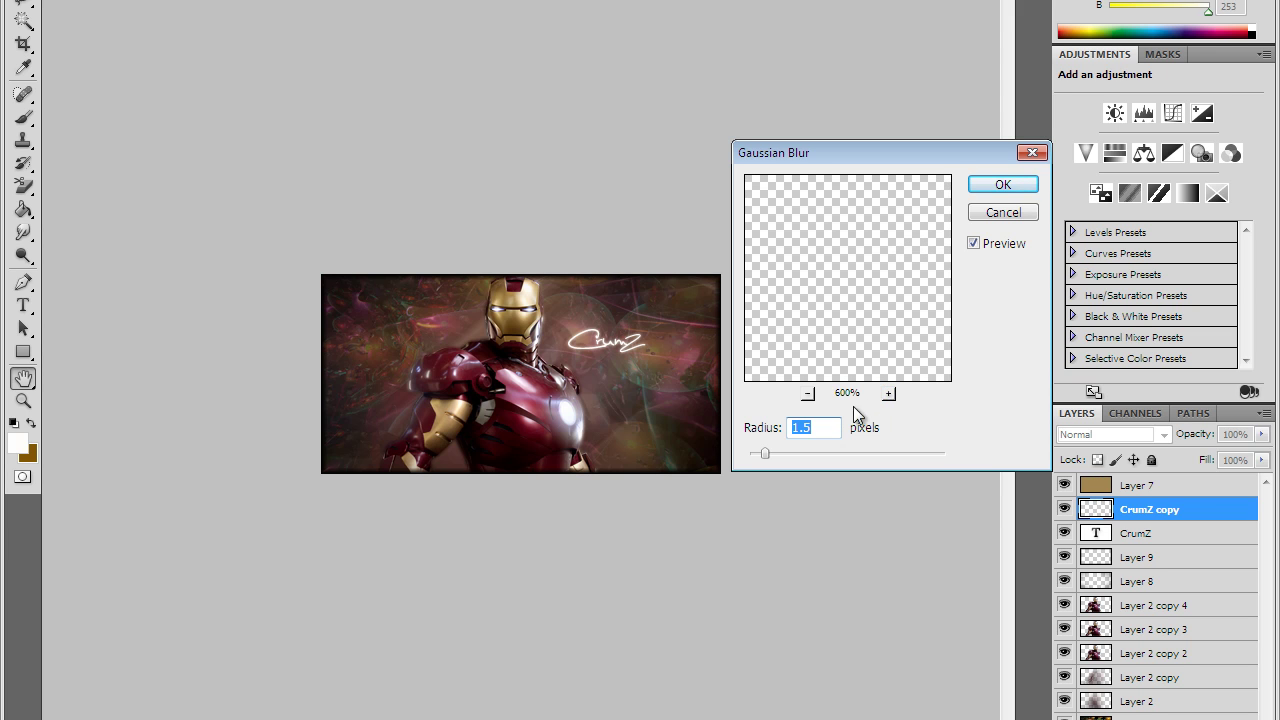
{"action": "left_click", "coordinate": [807, 393]}
{"action": "left_click", "coordinate": [807, 393]}
{"action": "left_click", "coordinate": [807, 393]}
{"action": "left_click", "coordinate": [807, 393]}
{"action": "left_click", "coordinate": [807, 393]}
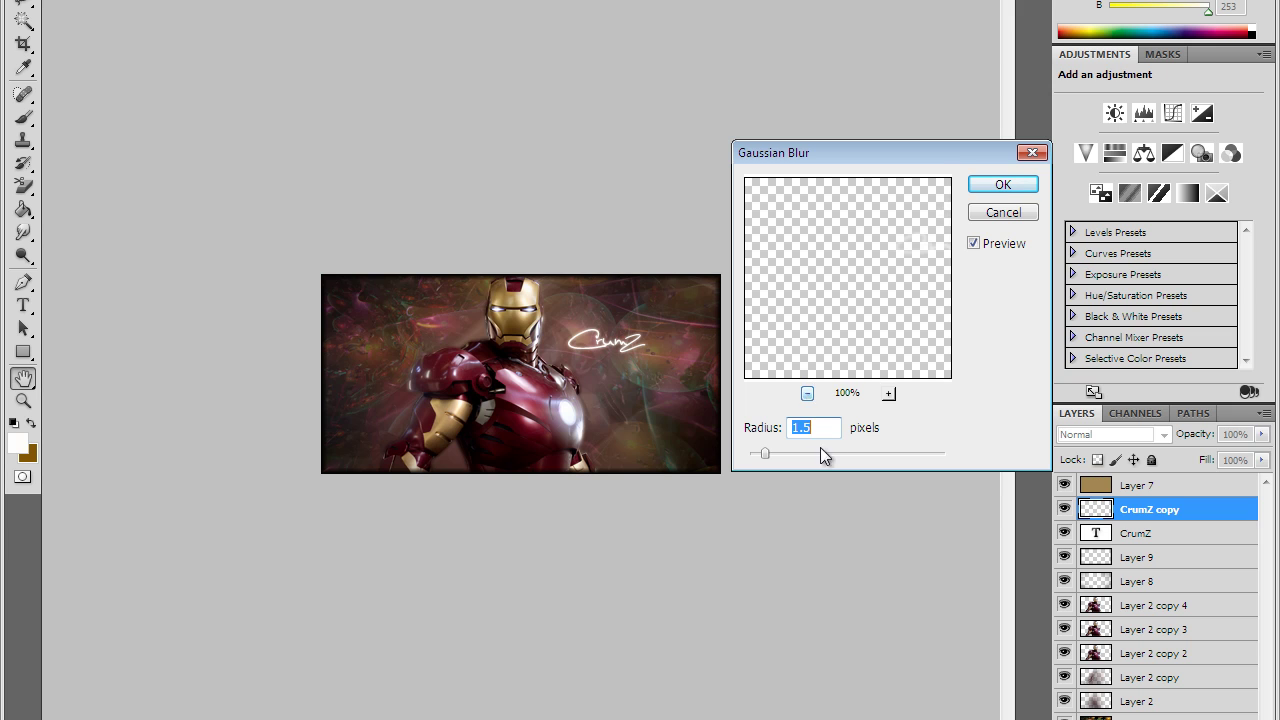
{"action": "key", "text": "BackSpace"}
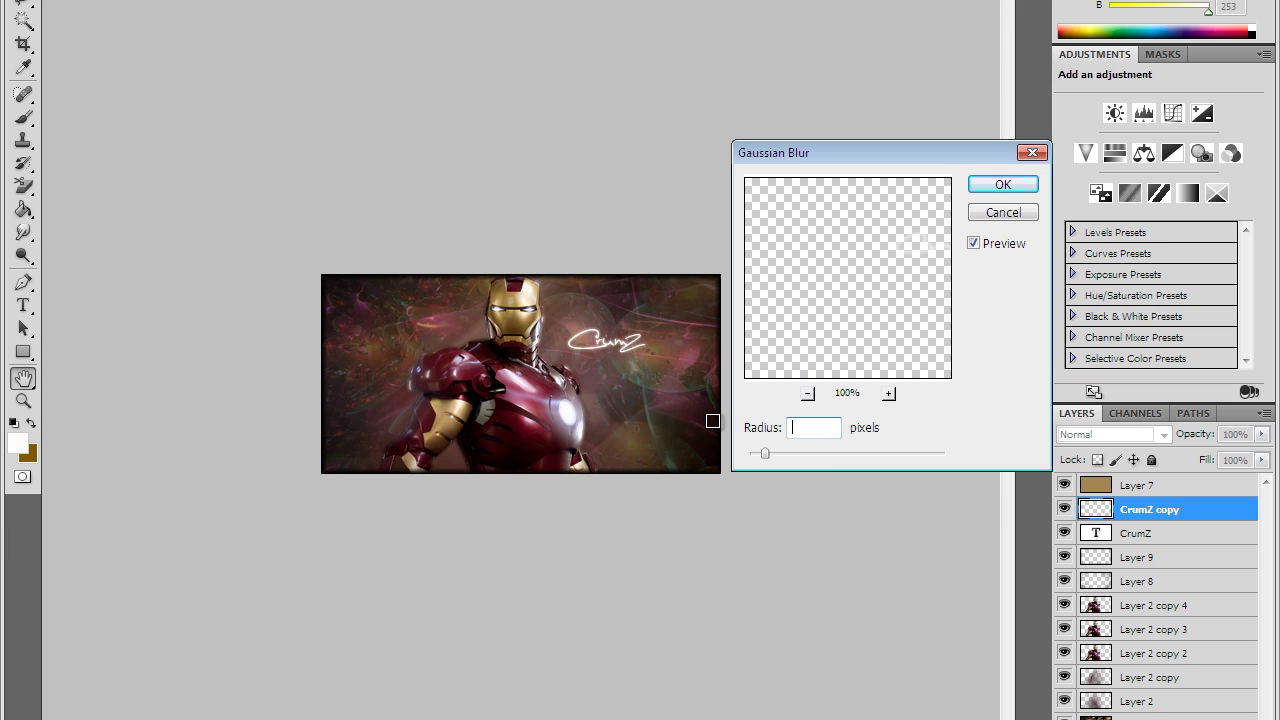
{"action": "type", "text": "4"}
{"action": "type", "text": "1."}
{"action": "type", "text": "3"}
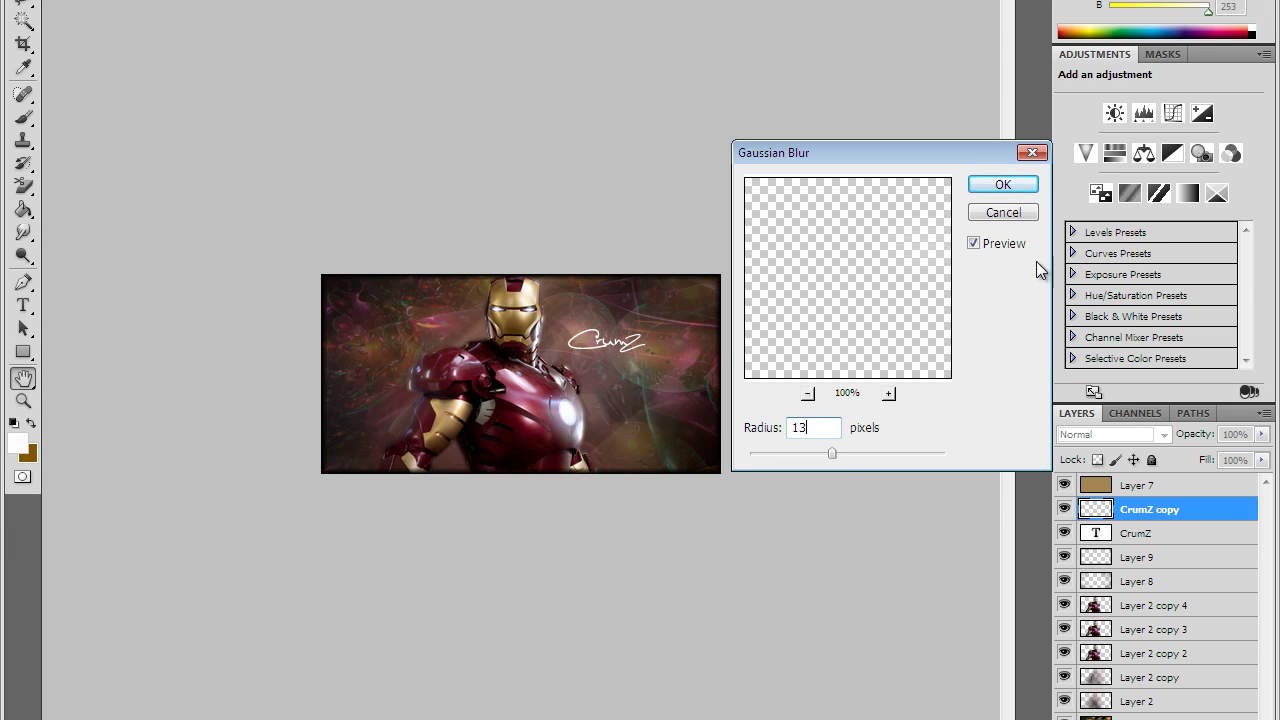
{"action": "left_click", "coordinate": [1003, 184]}
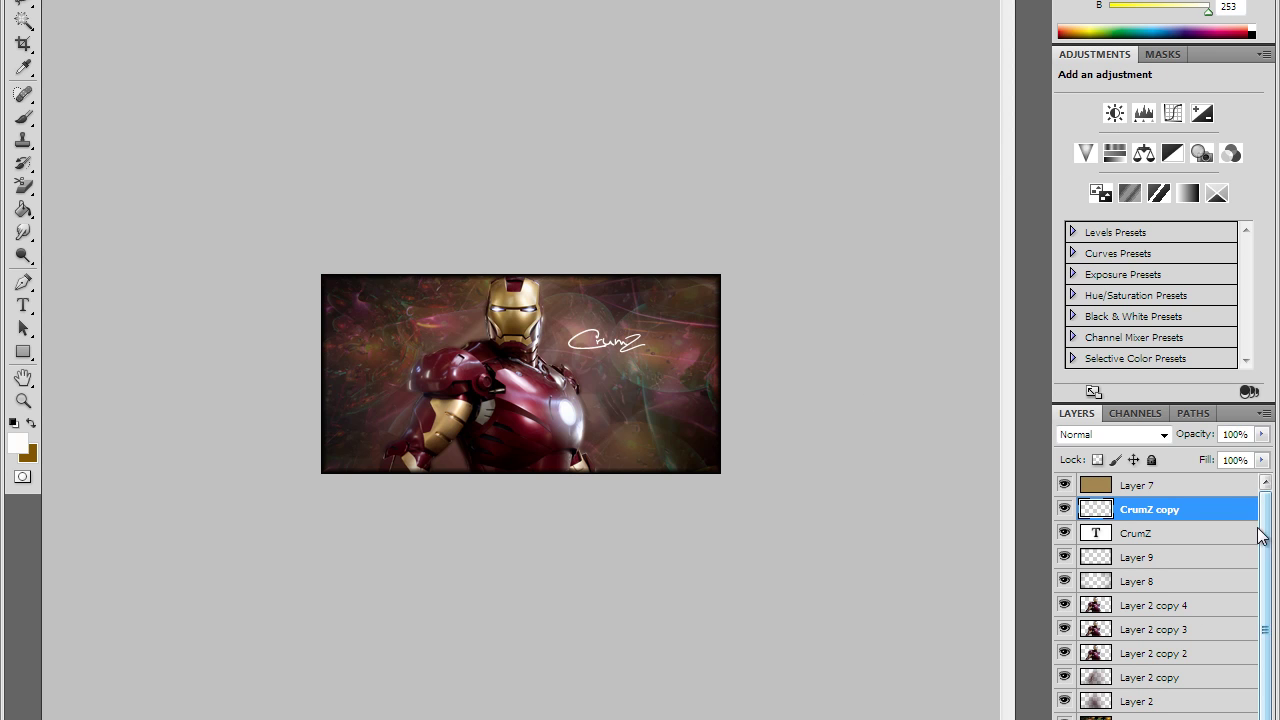
{"action": "mouse_move", "coordinate": [1273, 532]}
{"action": "left_mouse_down"}
{"action": "mouse_move", "coordinate": [1270, 655]}
{"action": "mouse_move", "coordinate": [1270, 530]}
{"action": "left_mouse_up"}
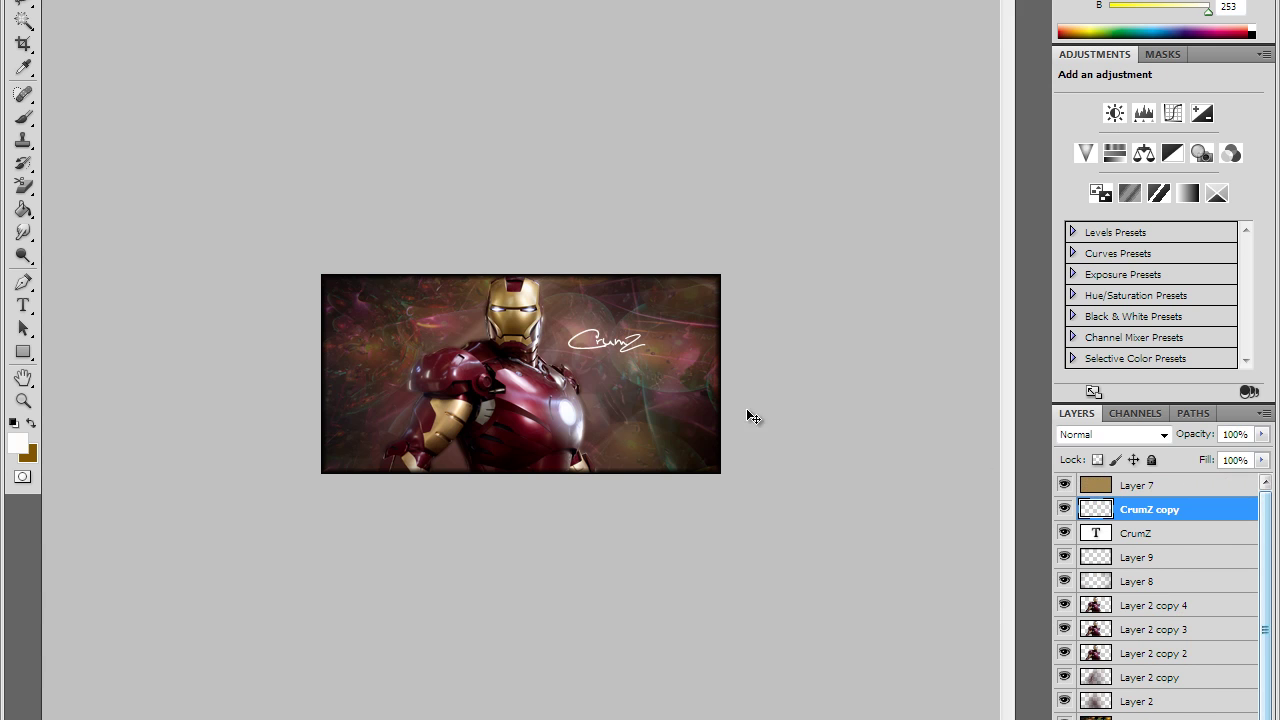